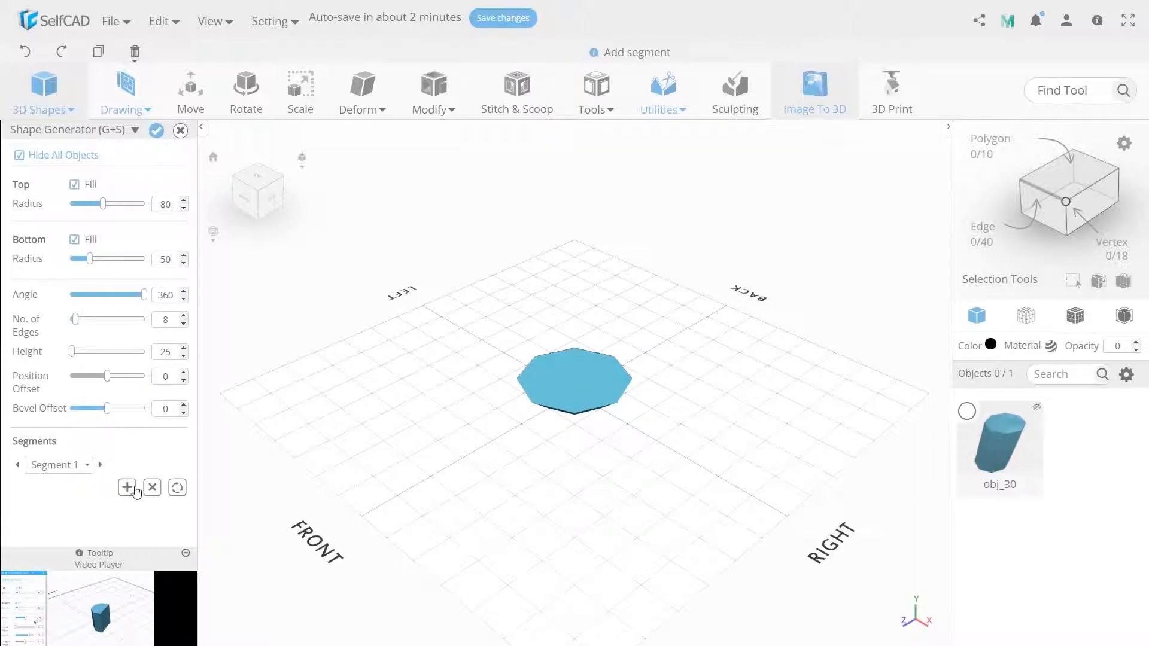
Add a second segment with a top radius of 50 and a third segment with a top radius of 70
{"action": "left_click", "coordinate": [127, 487]}
{"action": "double_click", "coordinate": [167, 204]}
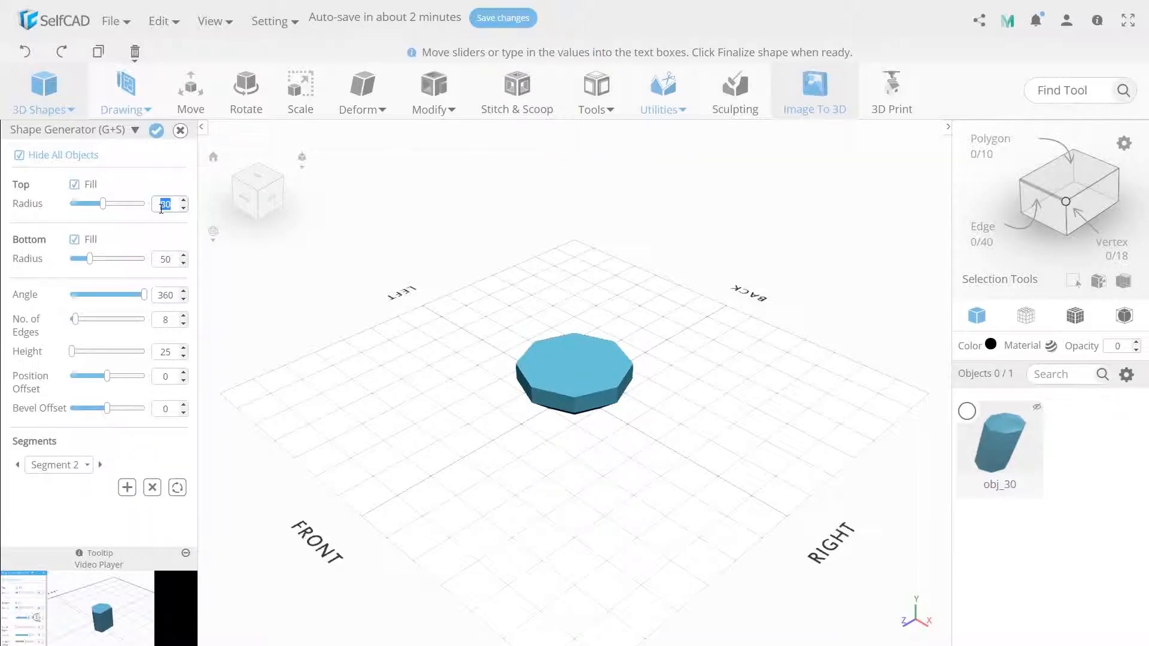
{"action": "type", "text": "50"}
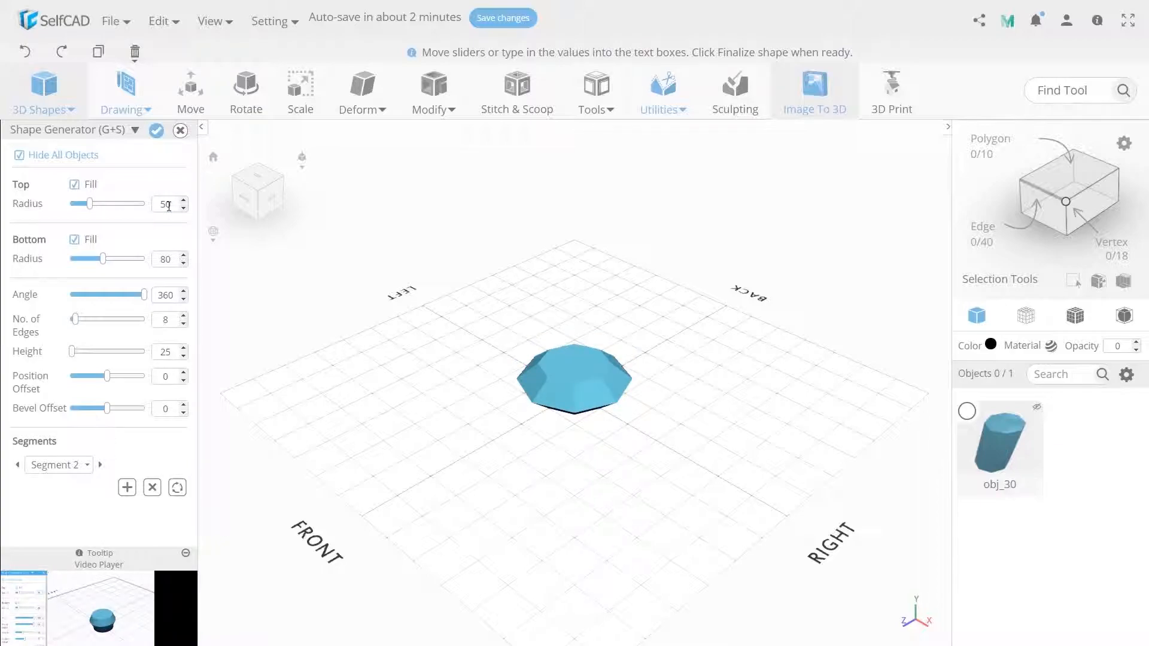
{"action": "left_click", "coordinate": [126, 487]}
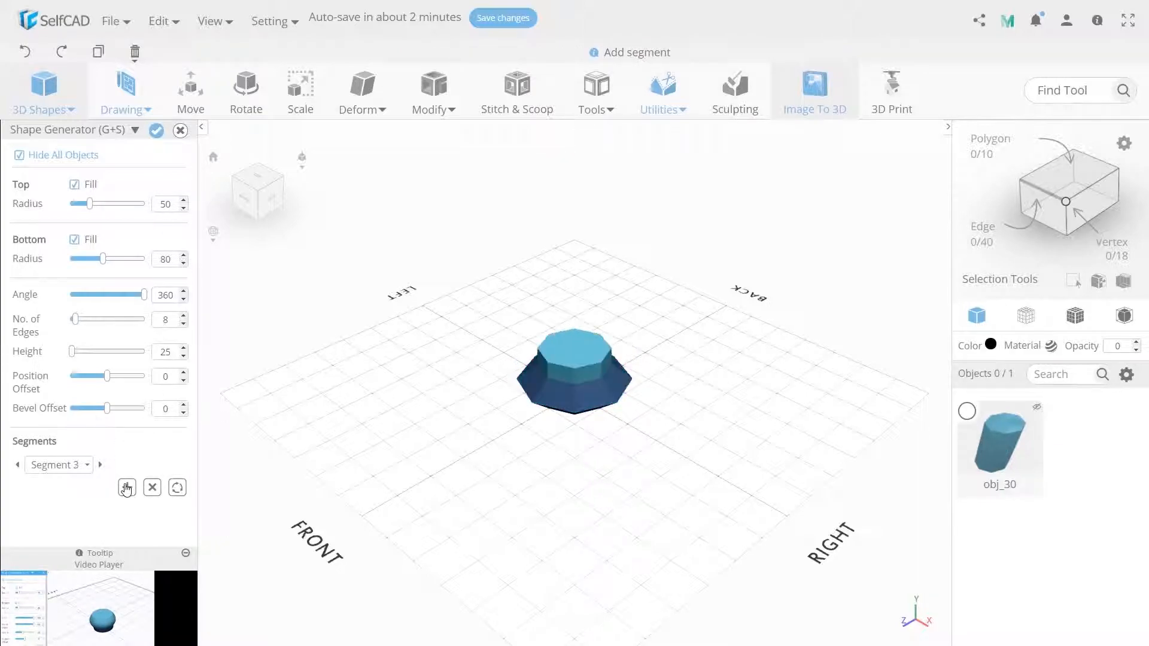
{"action": "type", "text": "70"}
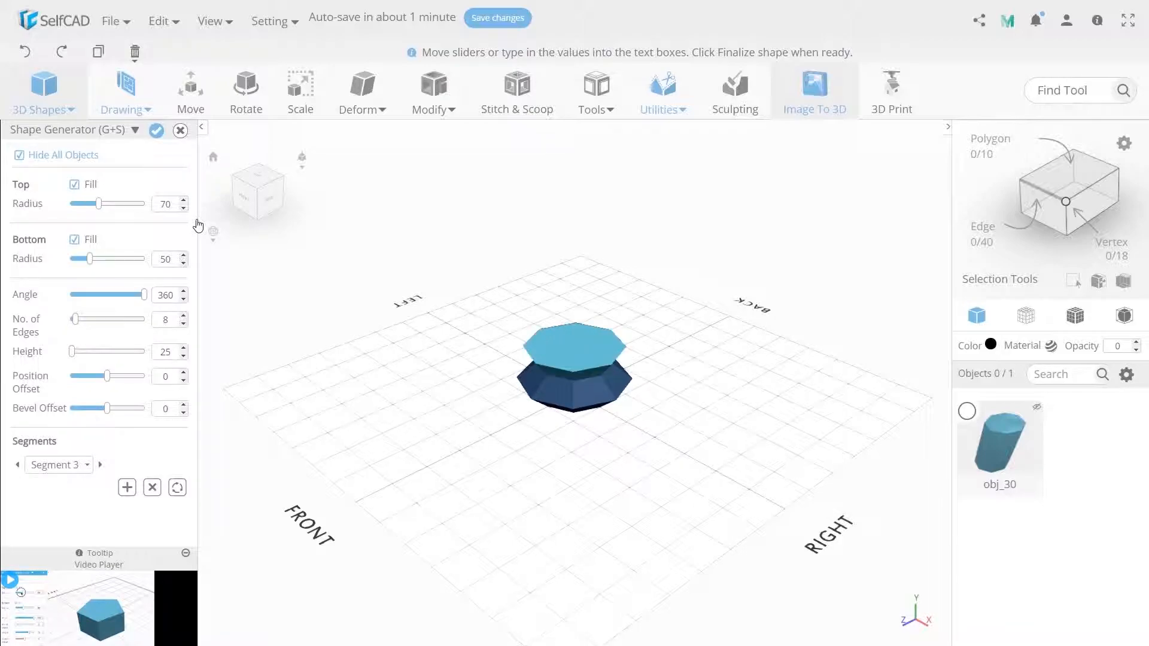
Add a fourth segment 45 high and a fifth 30 high with a top radius of 50, and finalize the shape
{"action": "left_click", "coordinate": [127, 487]}
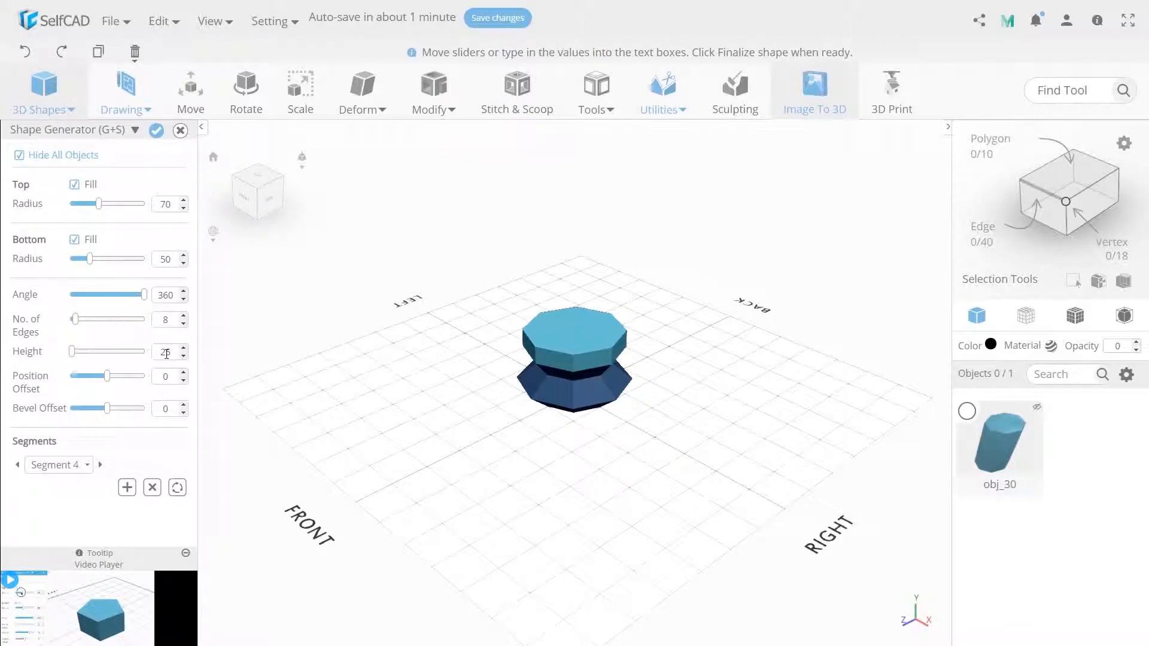
{"action": "type", "text": "45"}
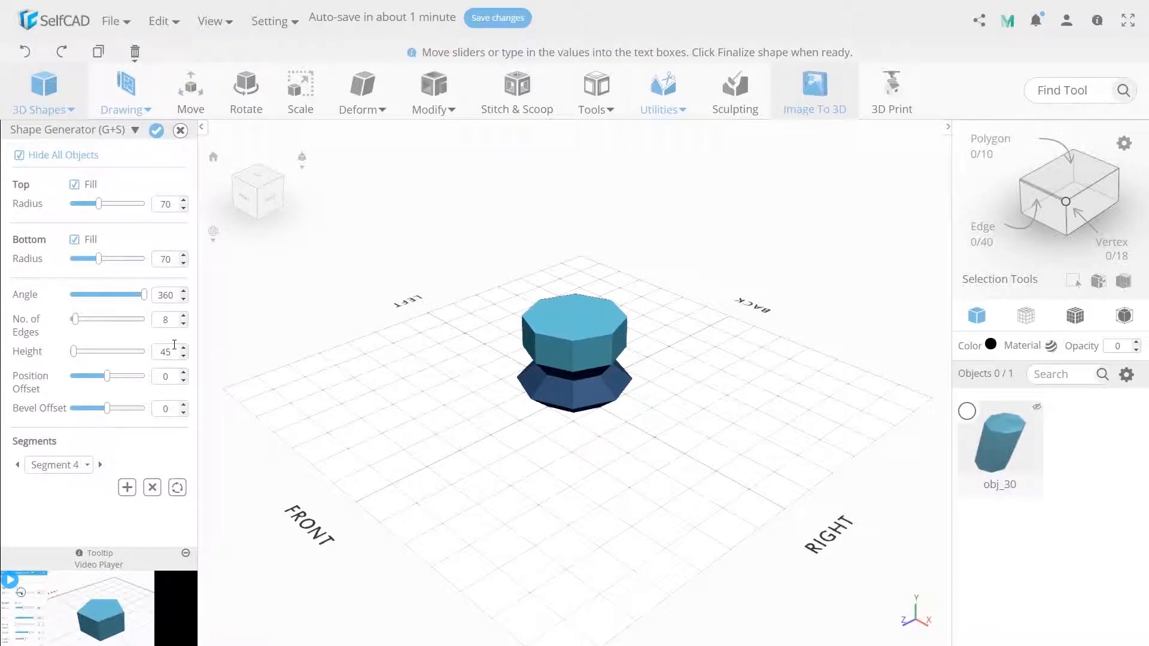
{"action": "left_click", "coordinate": [127, 487]}
{"action": "left_click", "coordinate": [173, 351]}
{"action": "type", "text": "30"}
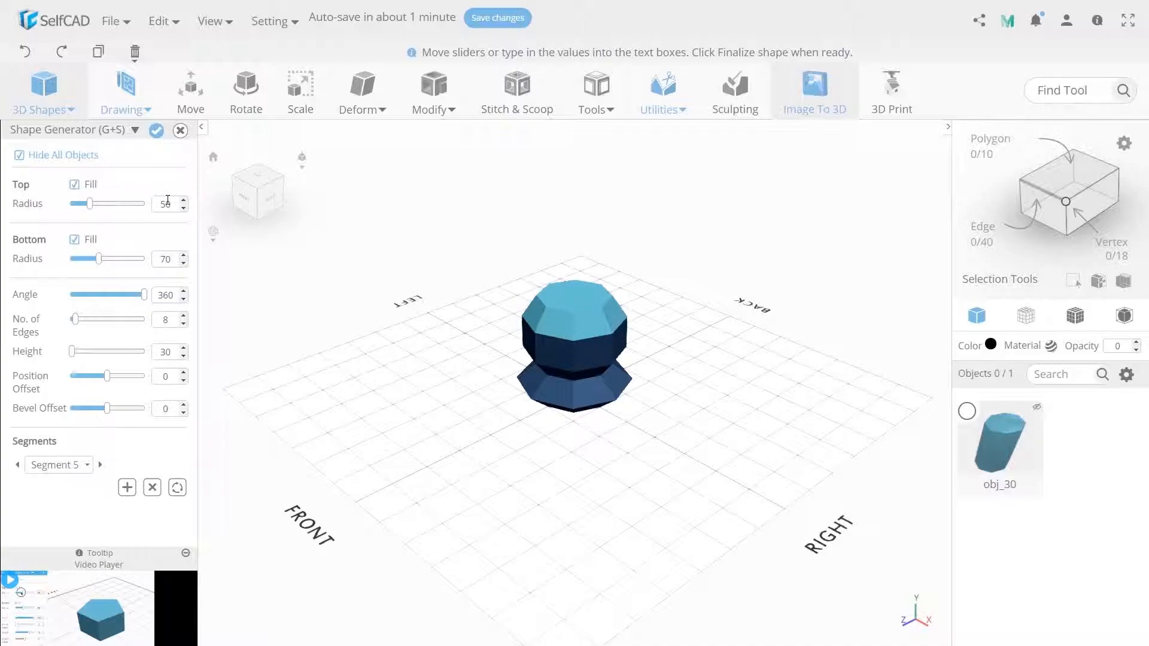
{"action": "left_click", "coordinate": [156, 130]}
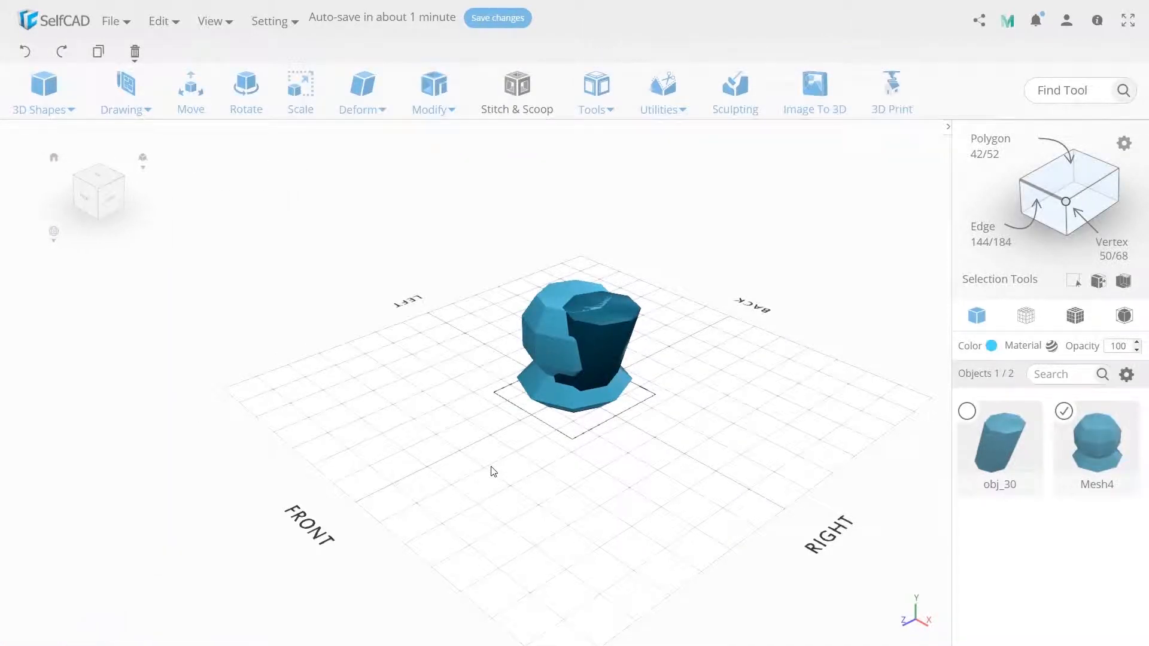
Align the segmented shape to the top centre of obj_30
{"action": "key", "text": "u"}
{"action": "key", "text": "a"}
{"action": "left_click", "coordinate": [149, 152]}
{"action": "left_click", "coordinate": [145, 183]}
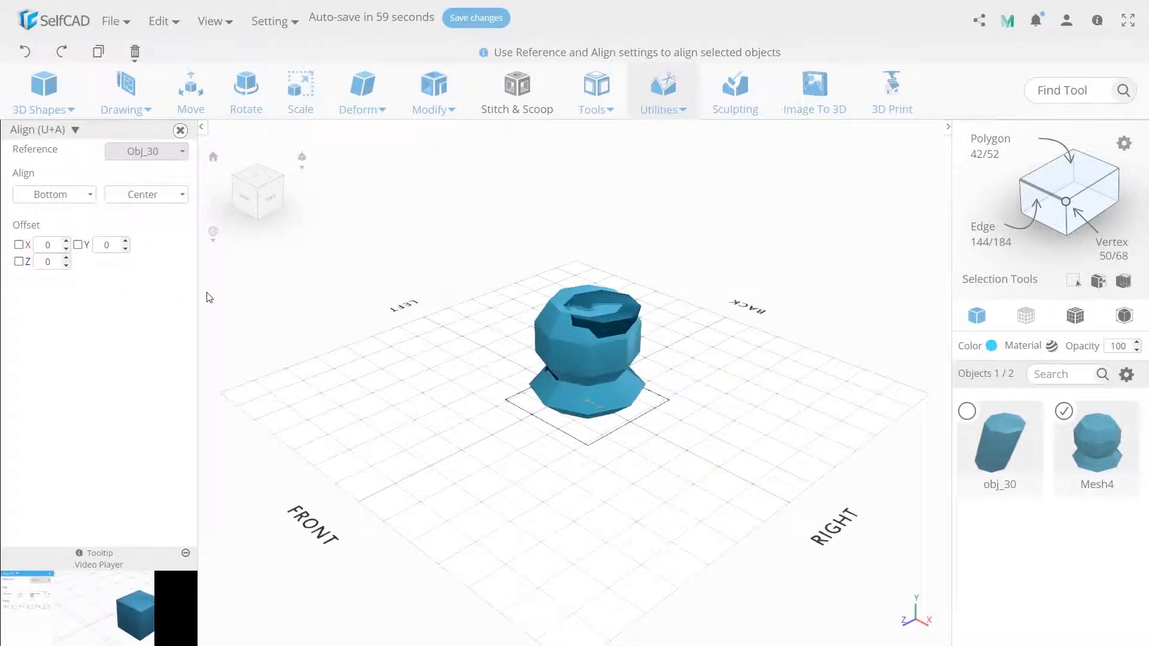
{"action": "left_click", "coordinate": [84, 194]}
{"action": "left_click", "coordinate": [51, 216]}
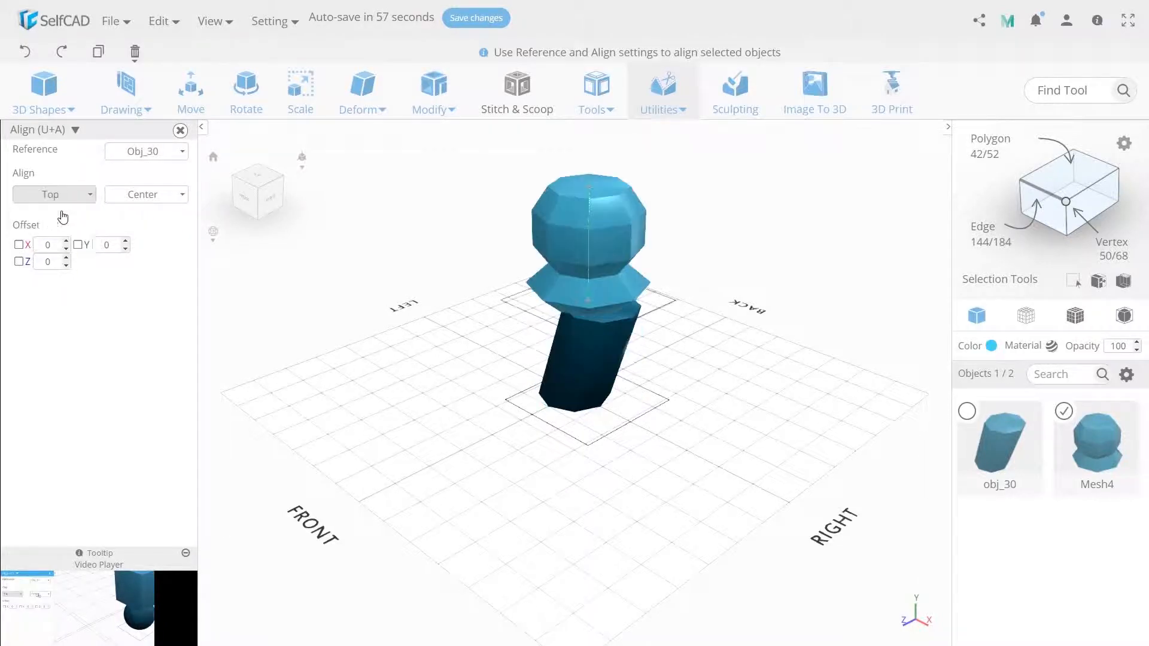
Lower the segmented shape along the Y axis so its base overlaps the upper end of the slanted cylinder
{"action": "left_click", "coordinate": [199, 116]}
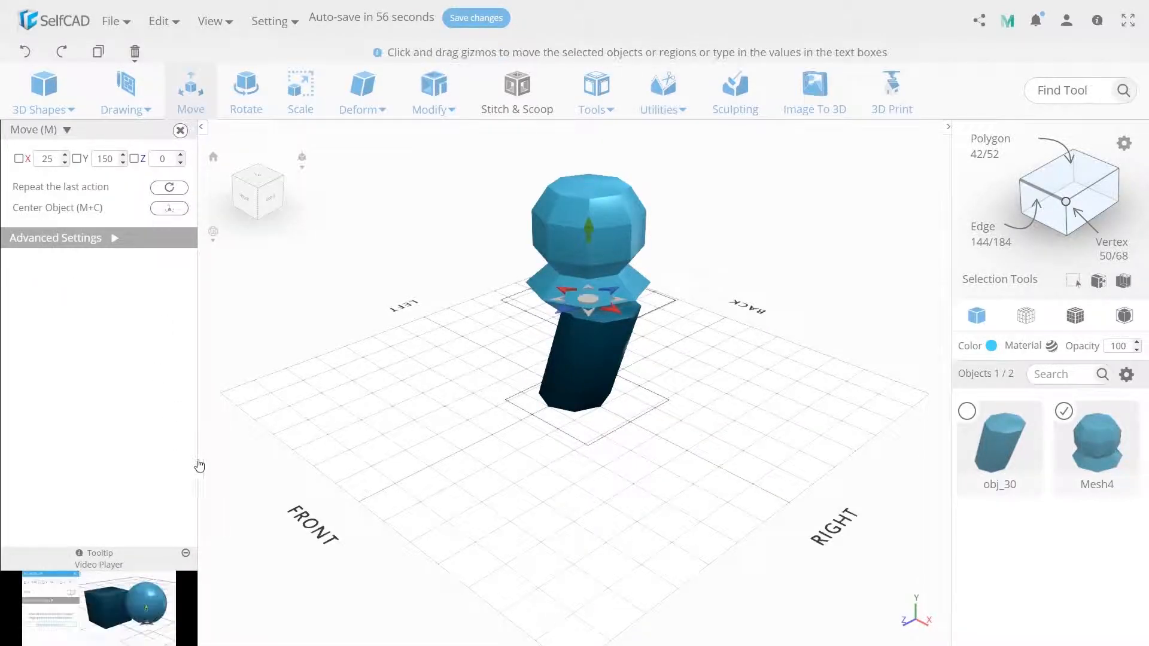
{"action": "left_click", "coordinate": [106, 160]}
{"action": "key", "text": "BackSpace"}
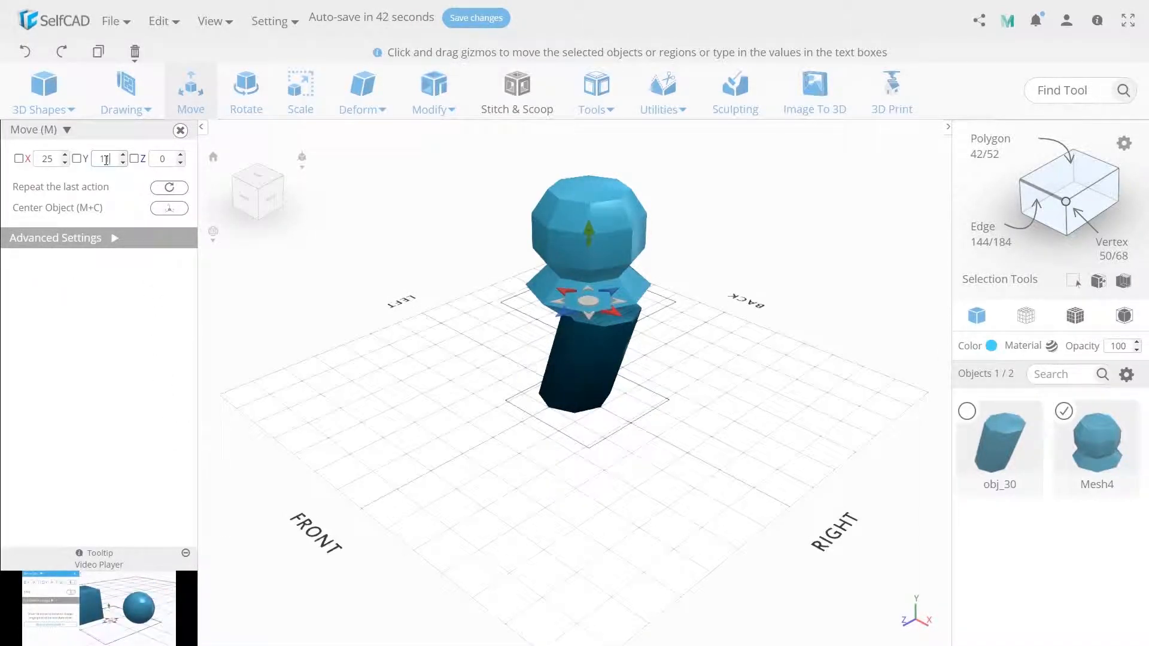
{"action": "type", "text": "1"}
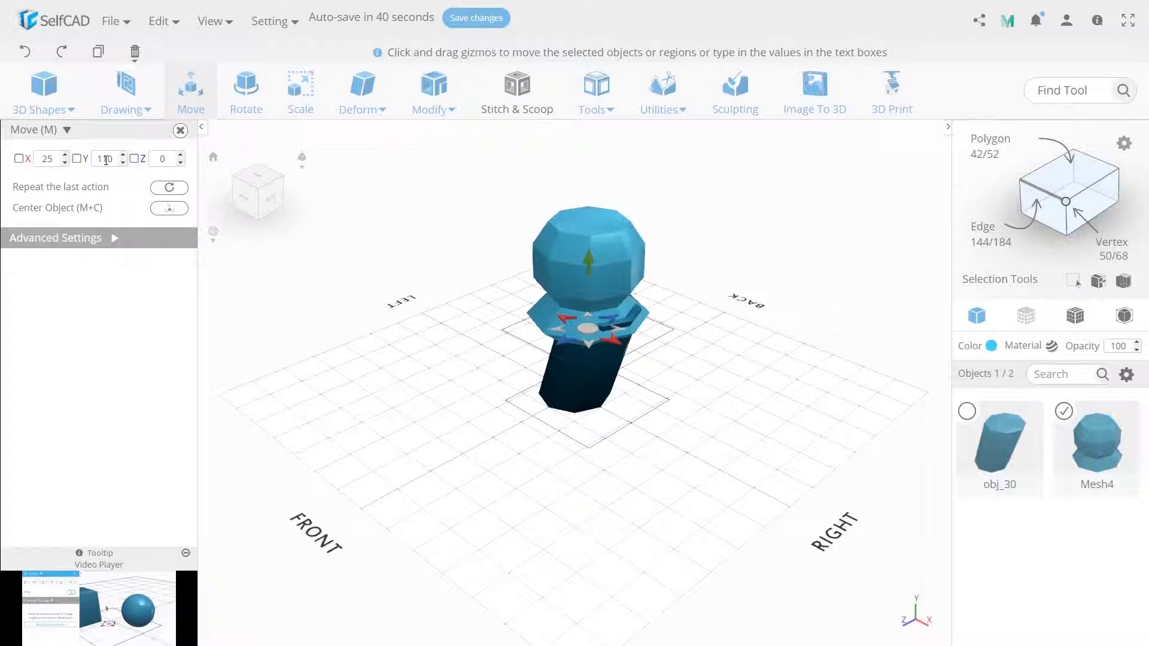
{"action": "key", "text": "BackSpace"}
{"action": "key", "text": "BackSpace"}
{"action": "type", "text": "40"}
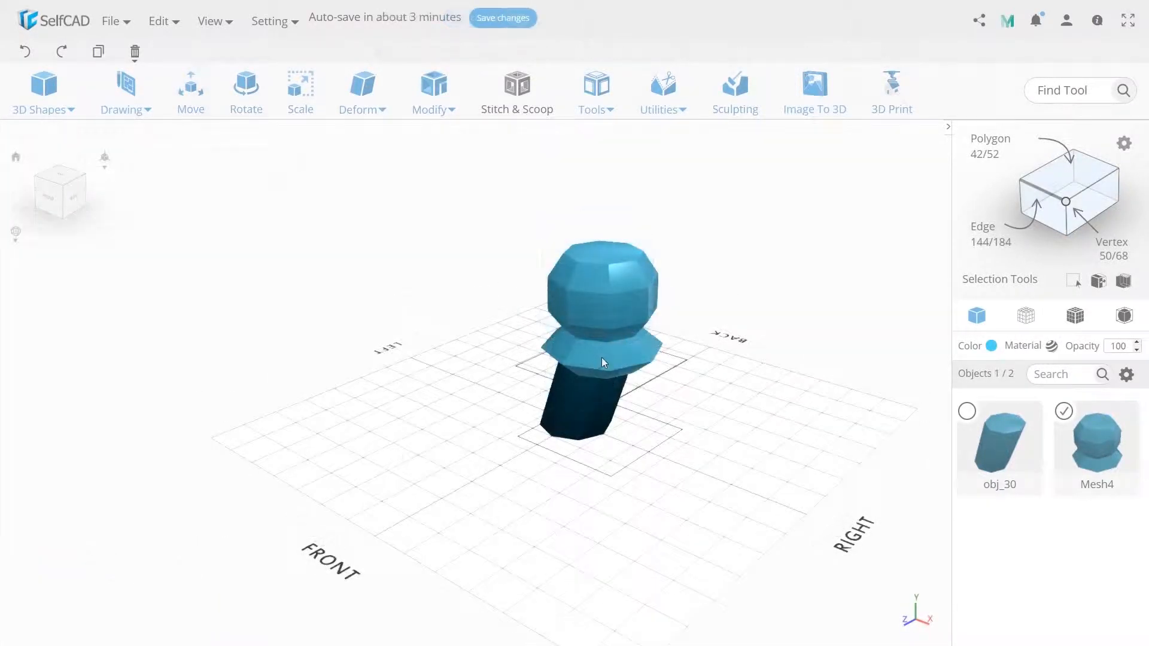
Select the uppermost polygon of the segmented shape and rotate it so the top becomes slanted
{"action": "left_click", "coordinate": [603, 256]}
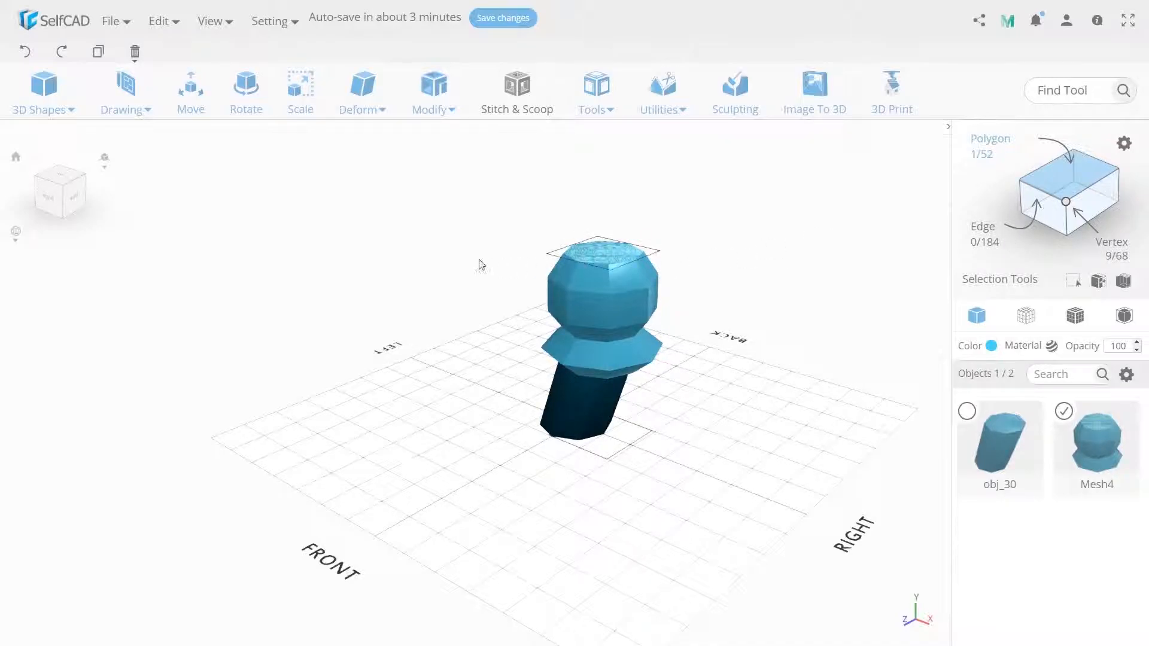
{"action": "key", "text": "r"}
{"action": "scroll", "coordinate": [483, 328], "scroll_direction": "down", "scroll_amount": 1}
{"action": "middle_click_drag", "start_coordinate": [484, 328], "coordinate": [473, 362]}
{"action": "key", "text": "Return"}
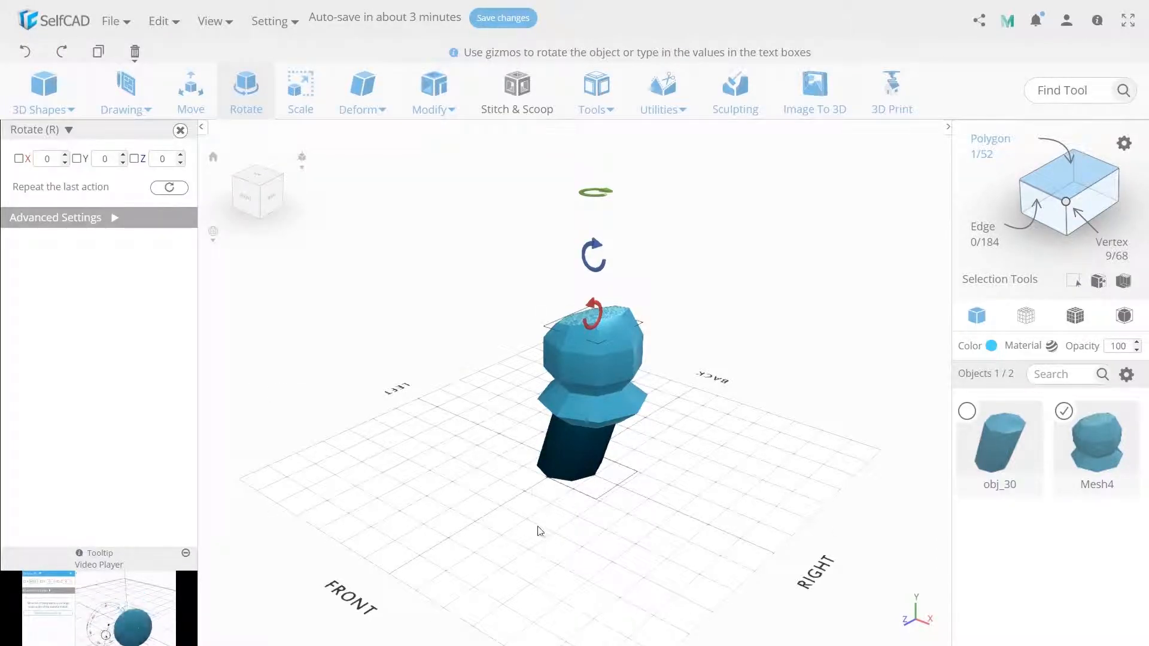
Move the slanted top polygon to a Y position of 230
{"action": "right_click_drag", "start_coordinate": [538, 532], "coordinate": [487, 462]}
{"action": "left_click", "coordinate": [201, 106]}
{"action": "double_click", "coordinate": [105, 160]}
{"action": "type", "text": "330"}
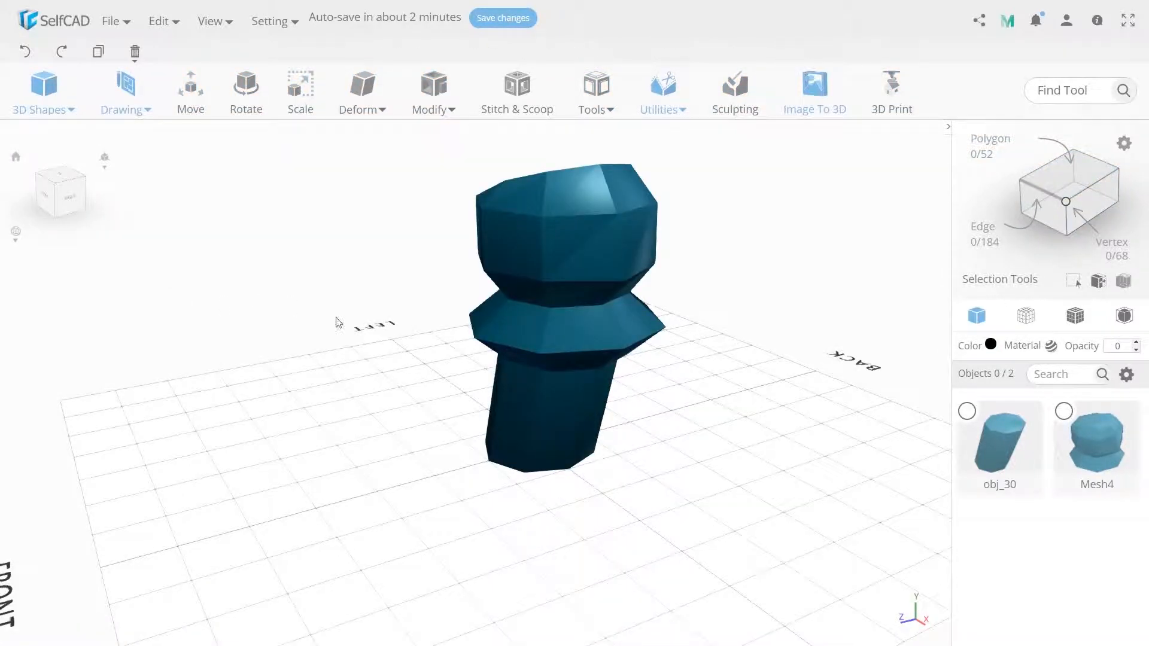
{"action": "left_click_drag", "start_coordinate": [336, 320], "coordinate": [383, 322]}
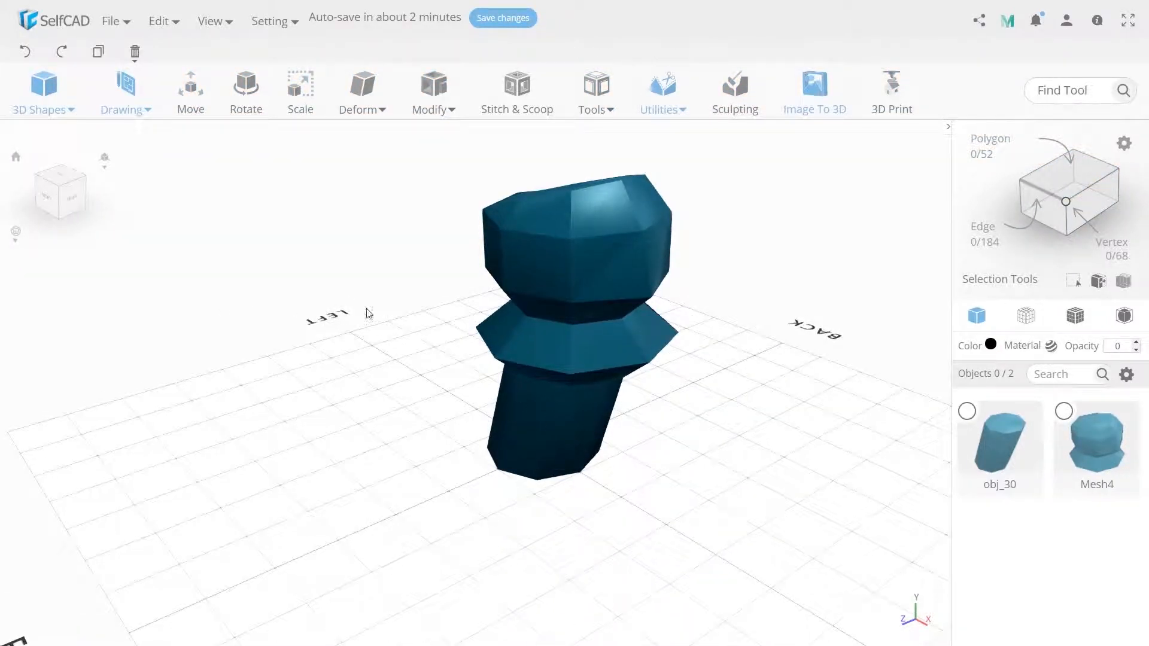
Create a cube with width 15, height 30 and depth 15, and finalize it
{"action": "mouse_move", "coordinate": [10, 88]}
{"action": "left_click", "coordinate": [54, 143]}
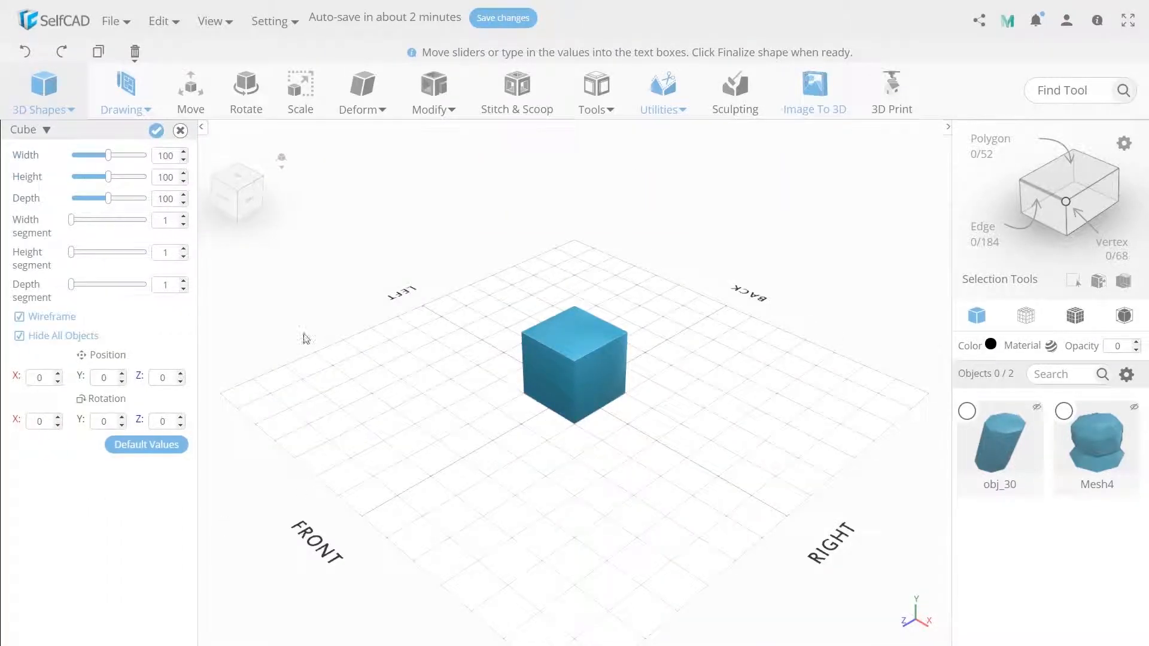
{"action": "left_click", "coordinate": [157, 159]}
{"action": "type", "text": "15"}
{"action": "double_click", "coordinate": [160, 176]}
{"action": "type", "text": "30"}
{"action": "double_click", "coordinate": [161, 197]}
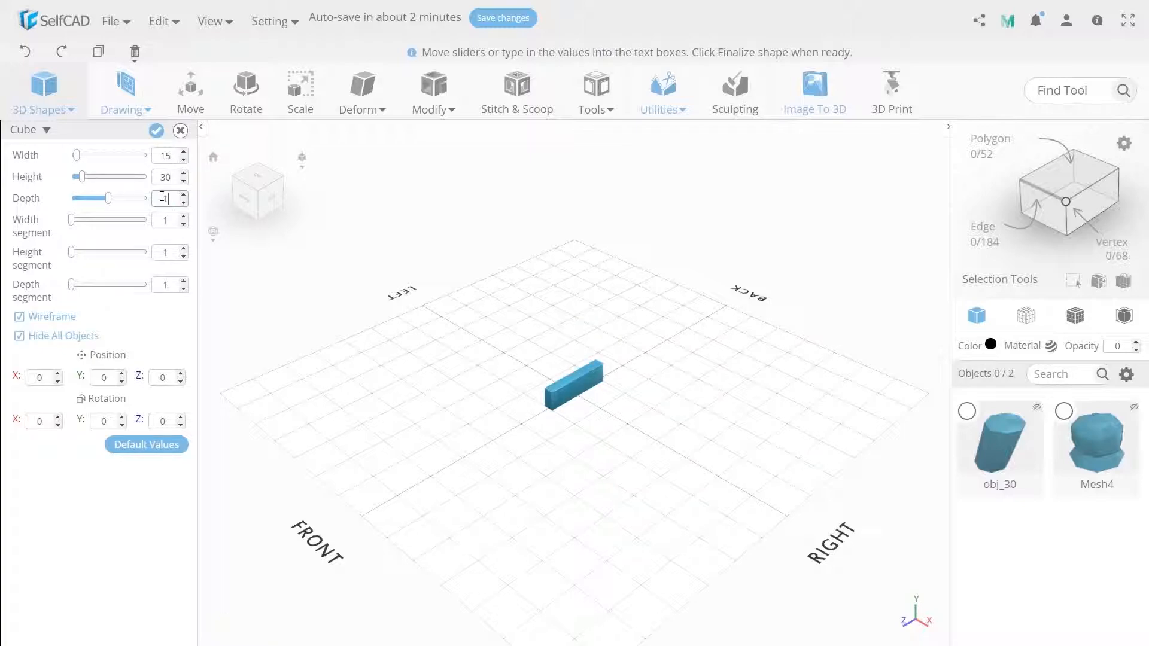
{"action": "left_click", "coordinate": [156, 130]}
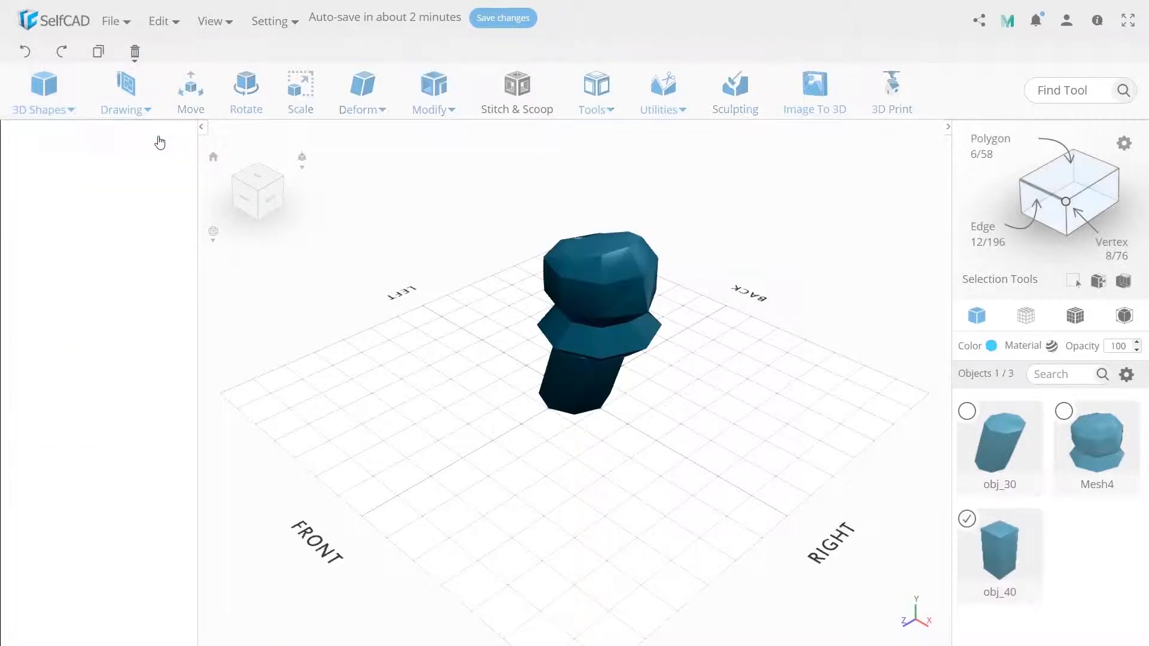
Position the small block on the head at about X 100, Y 185, Z 25 and scale its X size to 25
{"action": "left_click", "coordinate": [191, 90]}
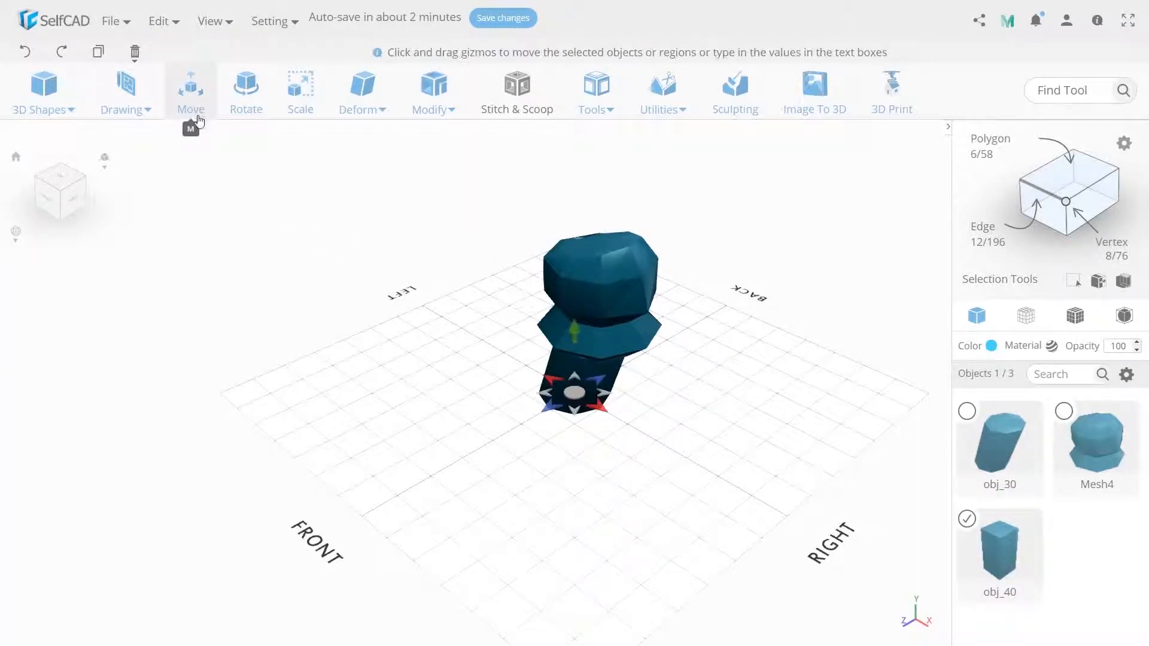
{"action": "double_click", "coordinate": [106, 159]}
{"action": "type", "text": "185"}
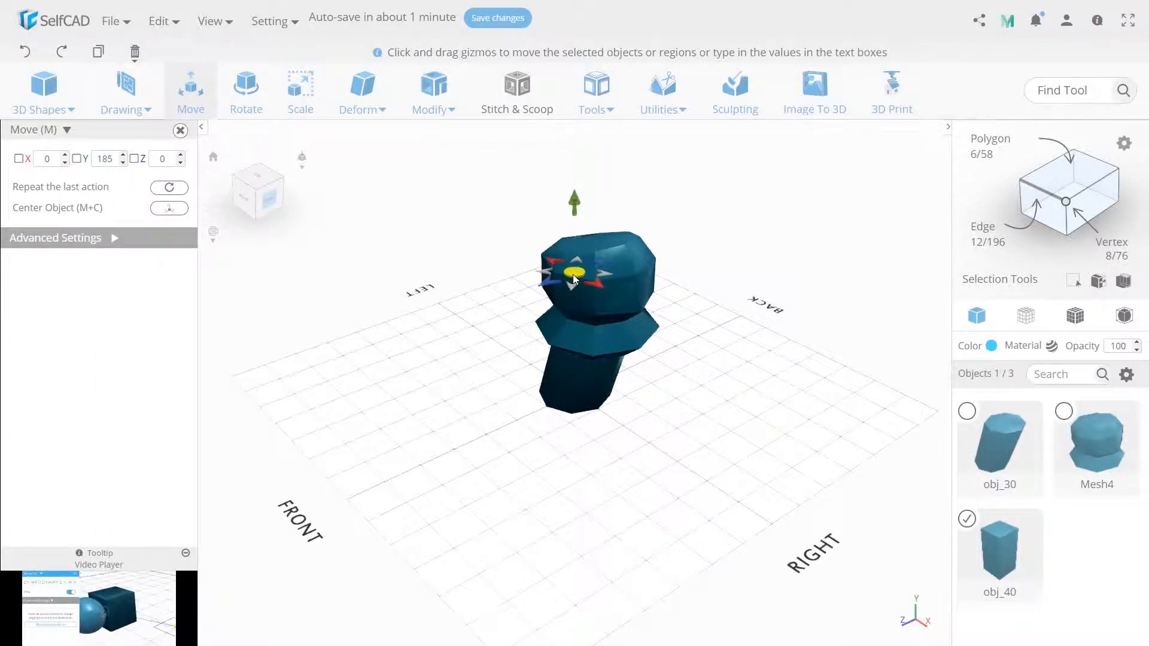
{"action": "left_click_drag", "start_coordinate": [573, 274], "coordinate": [613, 312]}
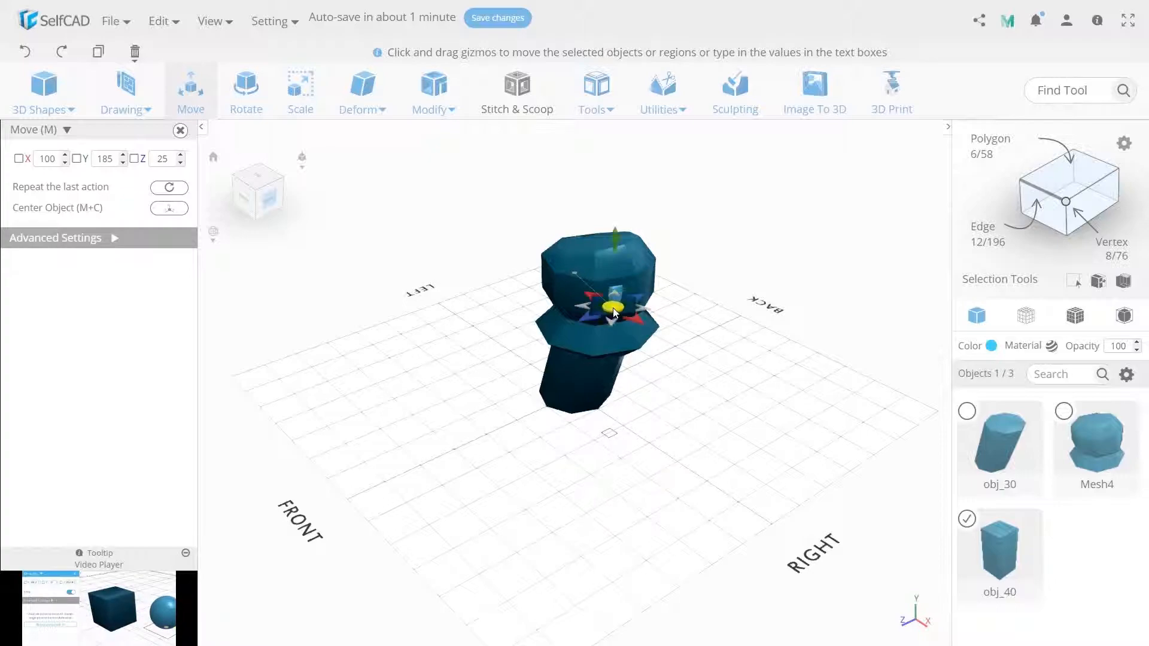
{"action": "left_click", "coordinate": [246, 105]}
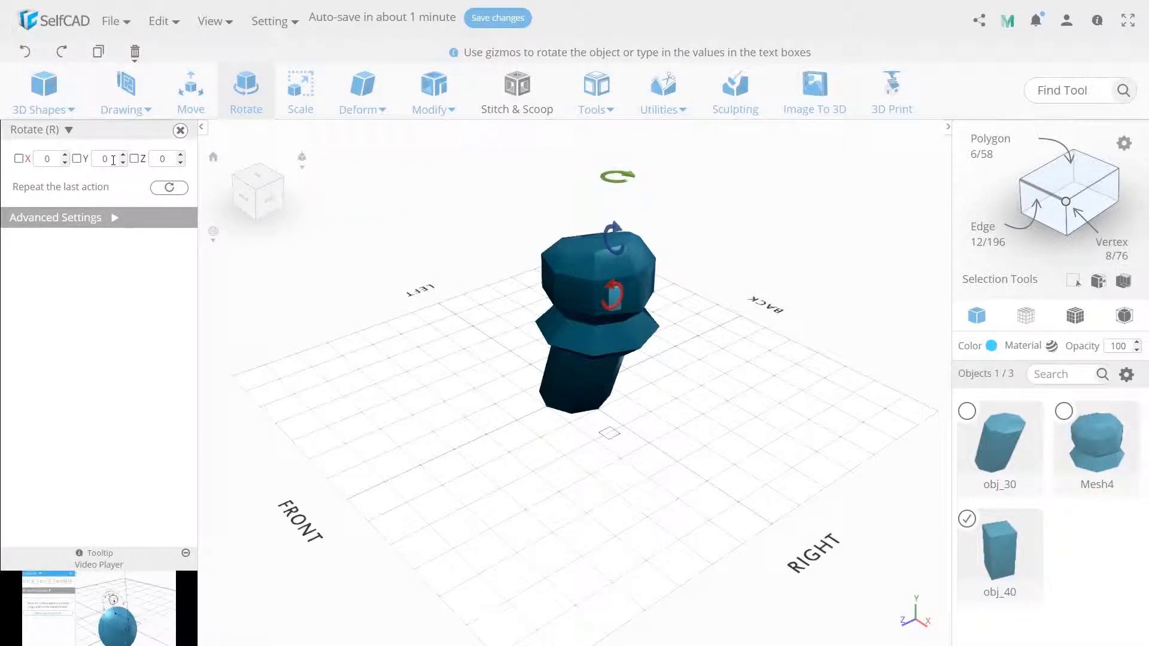
{"action": "left_click", "coordinate": [300, 95]}
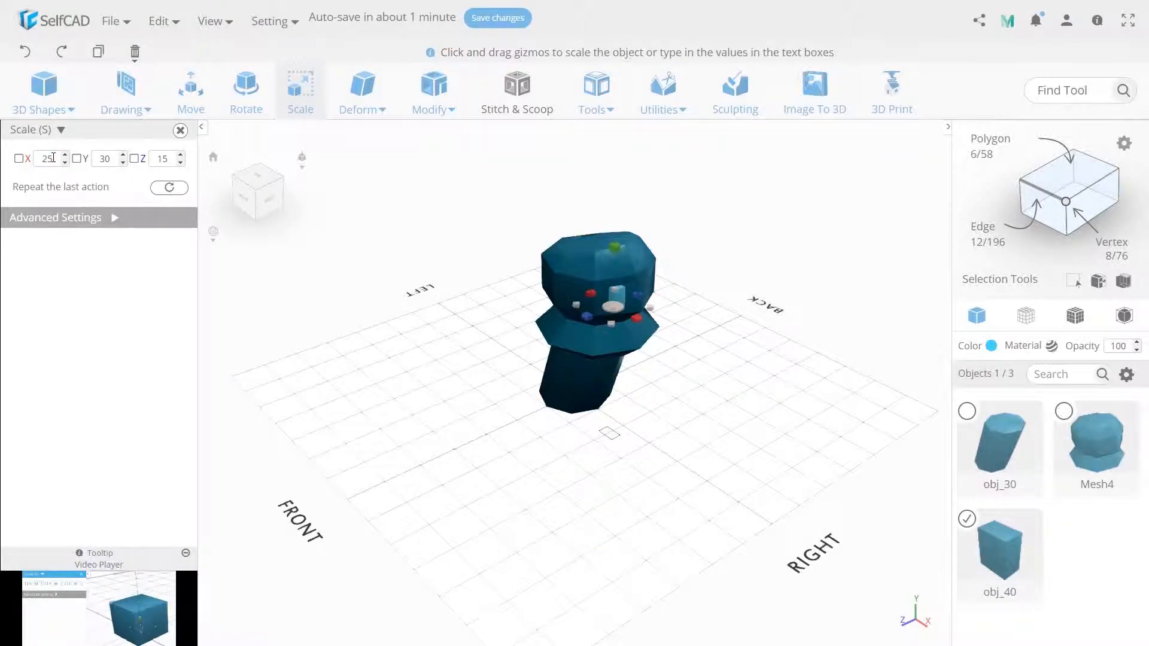
Make one copy of the small block with Copy Offsets and move the copy to Z -25
{"action": "left_click", "coordinate": [596, 96]}
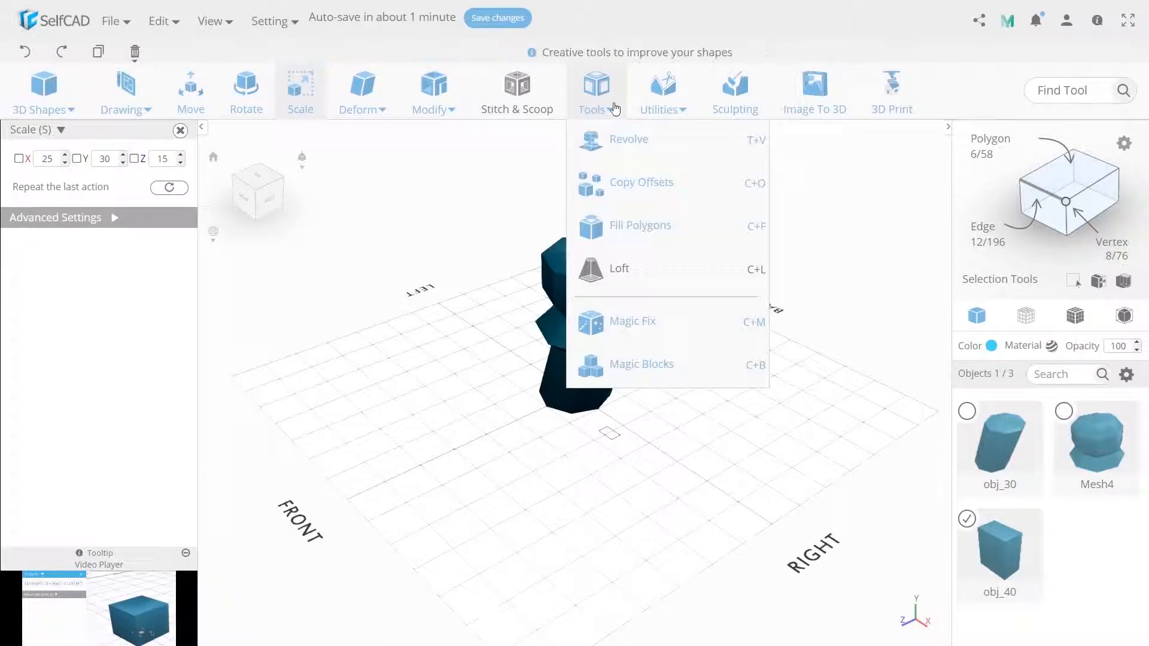
{"action": "left_click", "coordinate": [629, 179]}
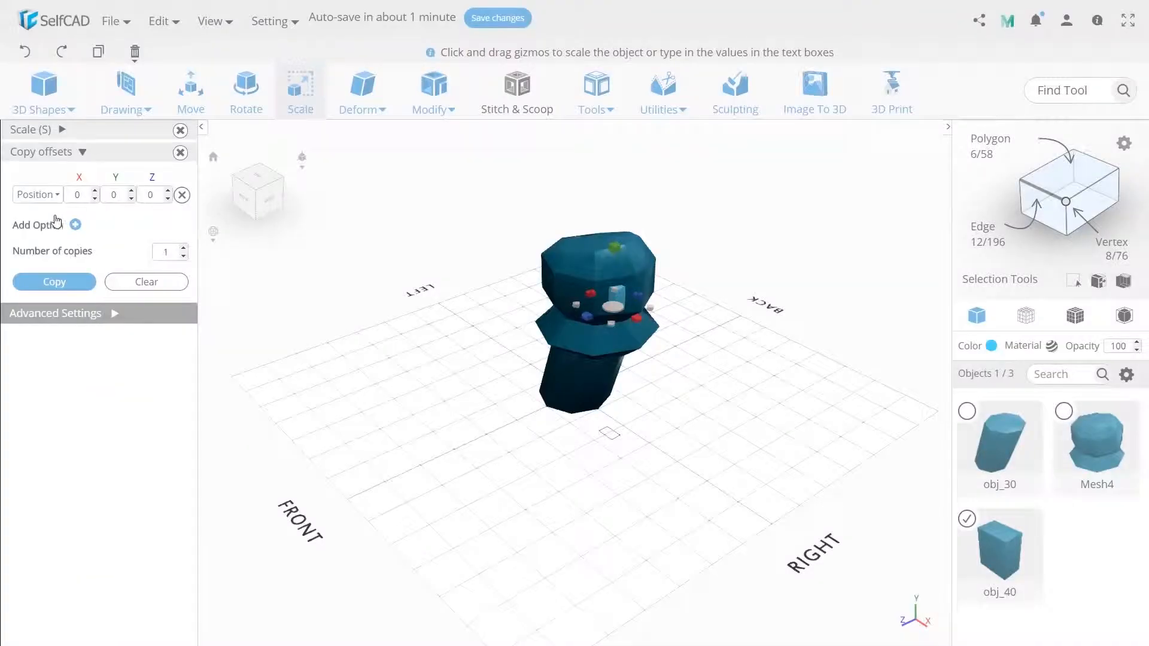
{"action": "left_click", "coordinate": [54, 281]}
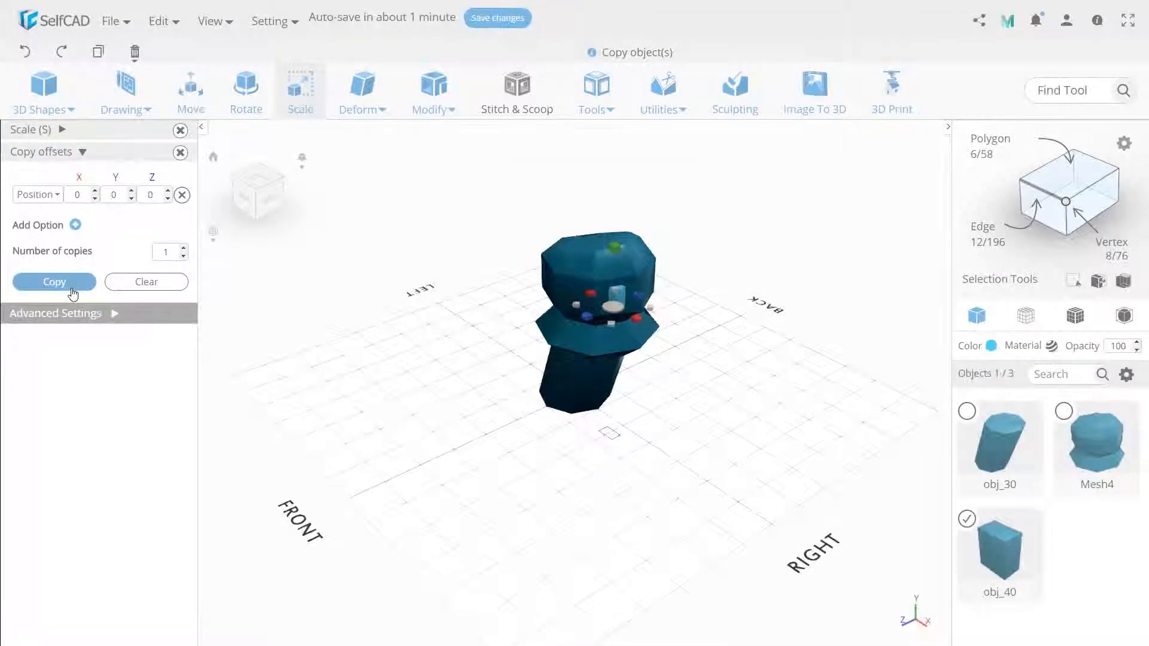
{"action": "left_click", "coordinate": [191, 95]}
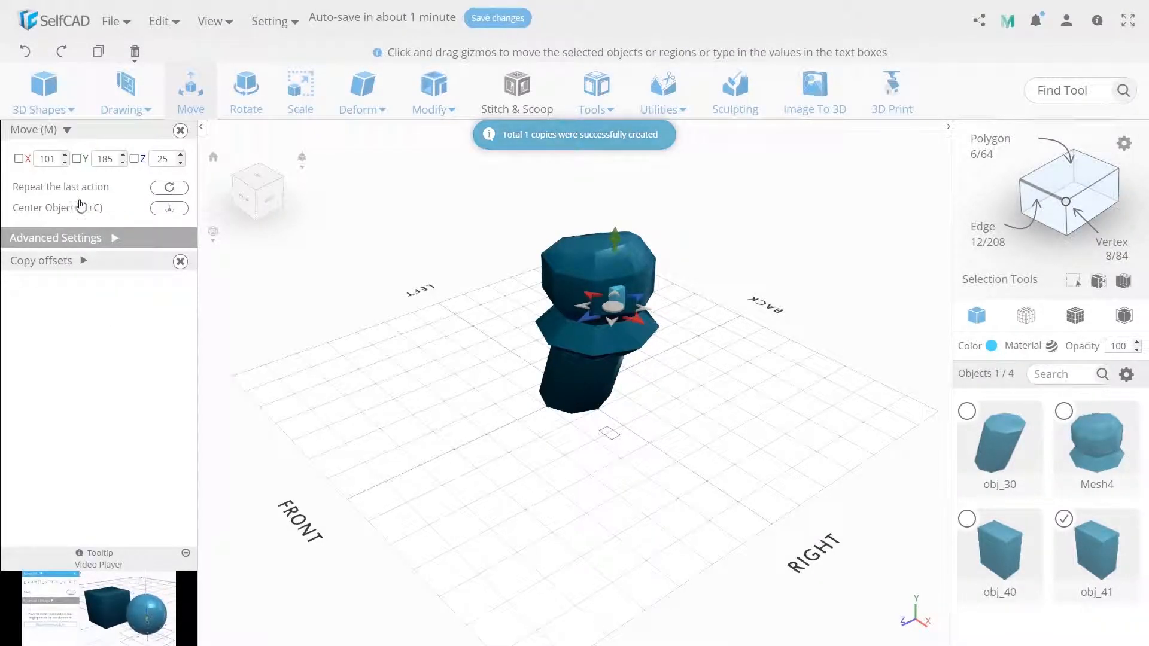
{"action": "double_click", "coordinate": [162, 159]}
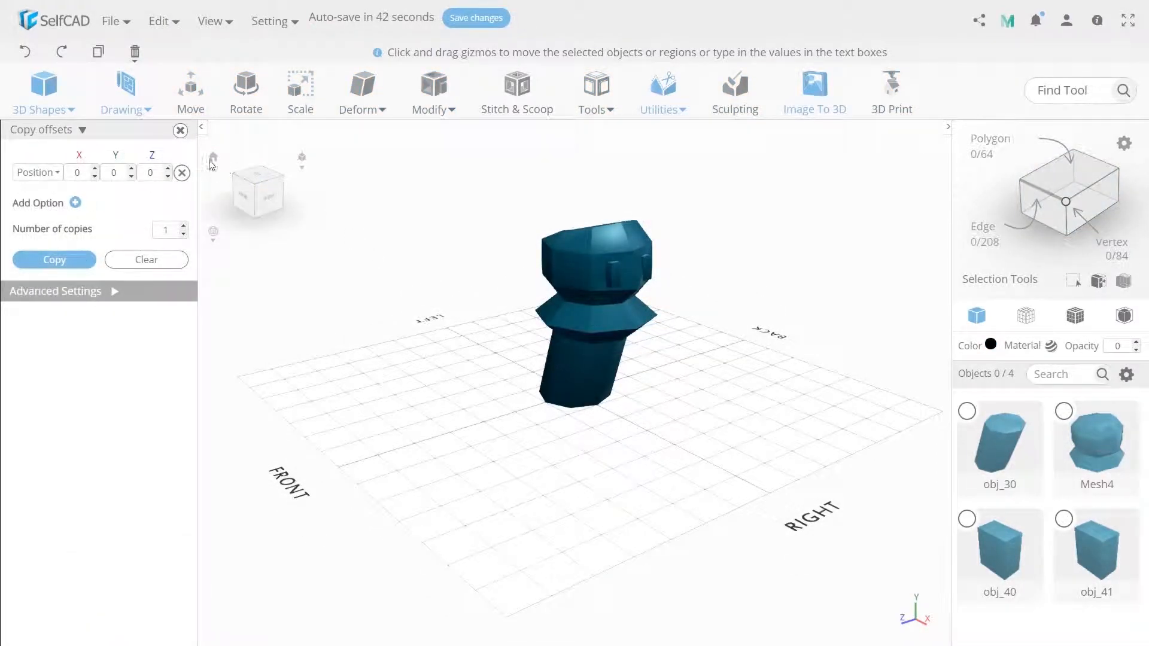
From the top view, draw a closed, narrow six-sided pointed outline with straight lines beside the head and finalize it as a solid
{"action": "left_click", "coordinate": [255, 177]}
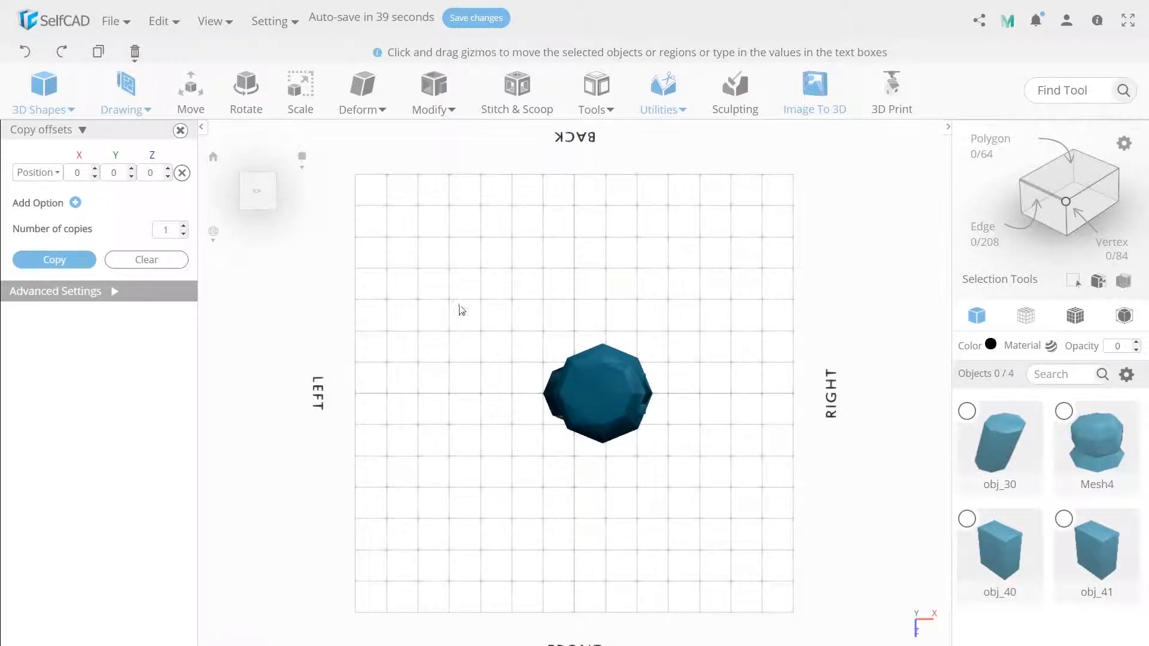
{"action": "scroll", "coordinate": [576, 341], "scroll_direction": "up", "scroll_amount": 5}
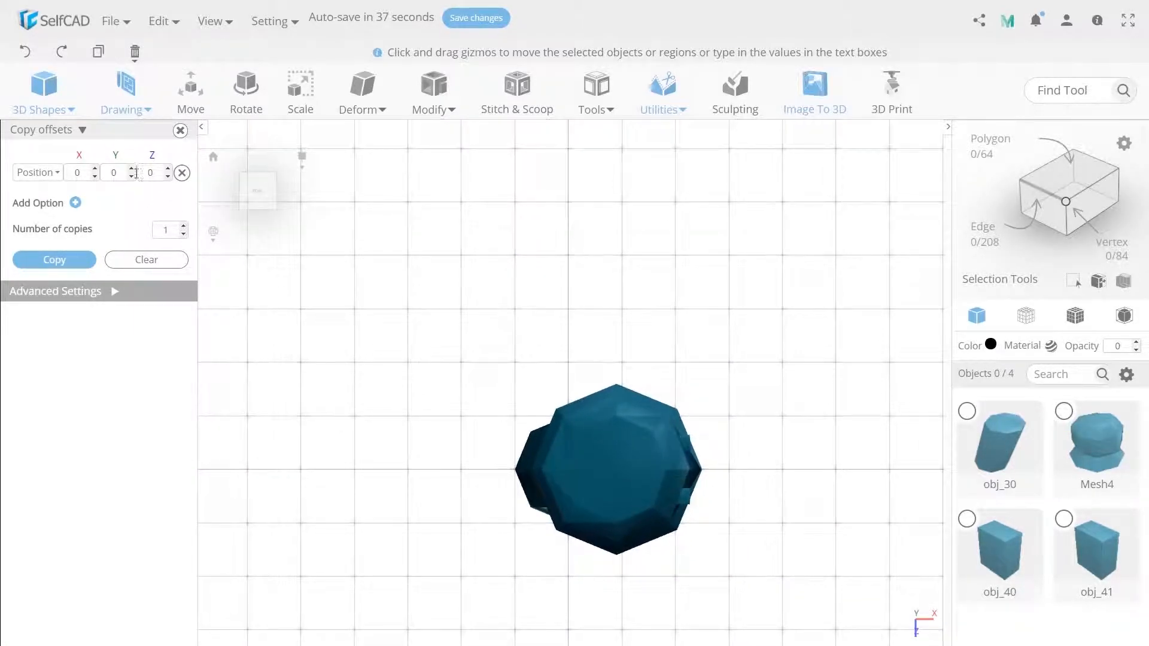
{"action": "left_click", "coordinate": [125, 90]}
{"action": "left_click", "coordinate": [133, 181]}
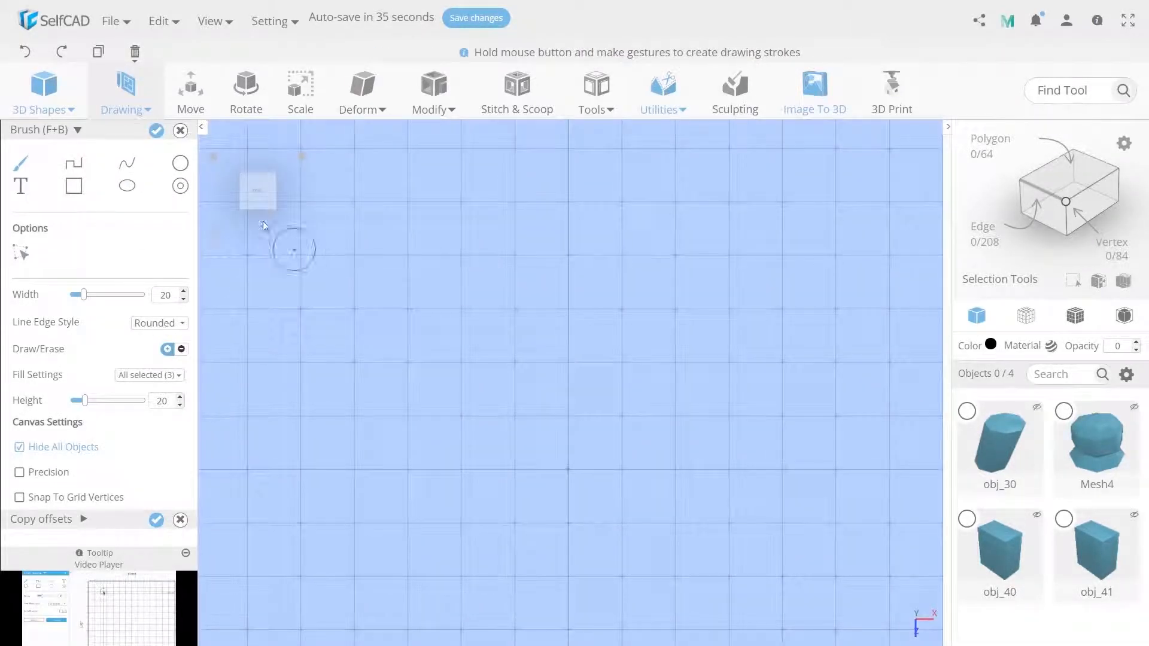
{"action": "left_click", "coordinate": [74, 163]}
{"action": "left_click", "coordinate": [474, 443]}
{"action": "left_click", "coordinate": [439, 353]}
{"action": "left_click", "coordinate": [461, 232]}
{"action": "left_click", "coordinate": [511, 336]}
{"action": "left_click", "coordinate": [514, 410]}
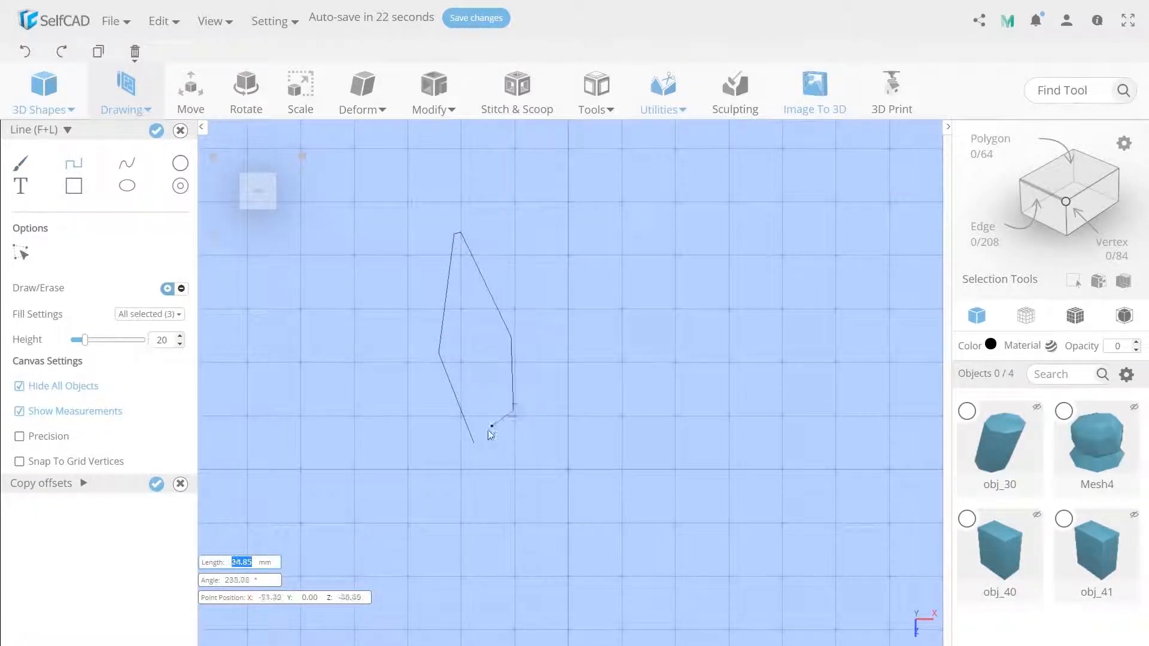
{"action": "left_click", "coordinate": [474, 443]}
{"action": "double_click", "coordinate": [170, 339]}
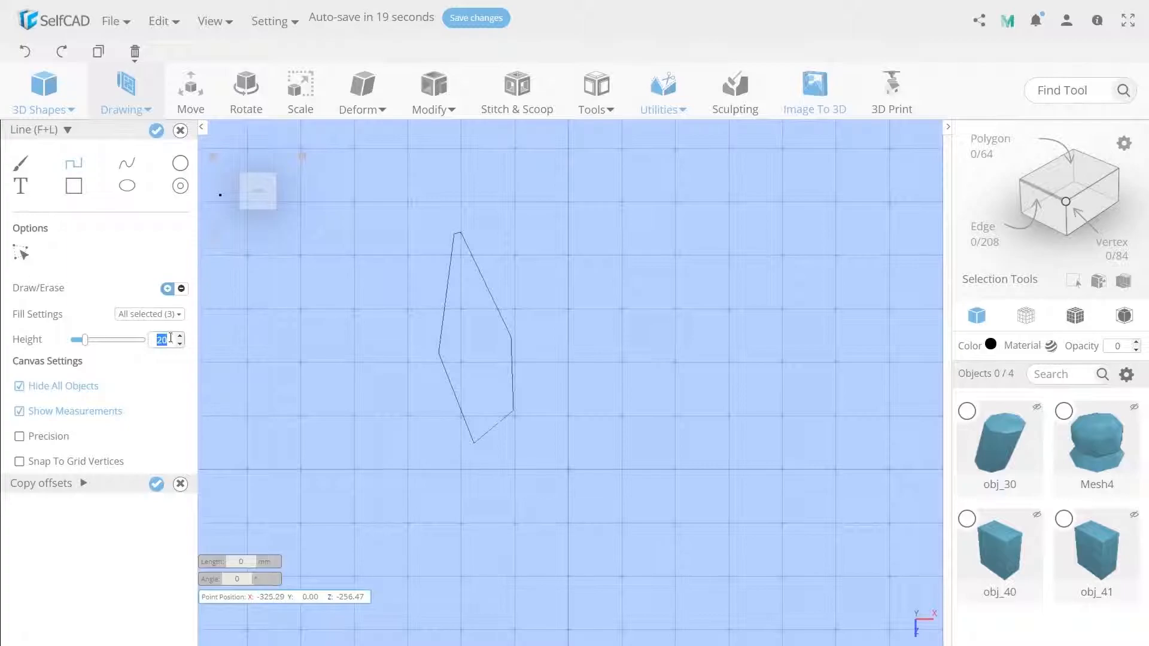
{"action": "left_click", "coordinate": [157, 131]}
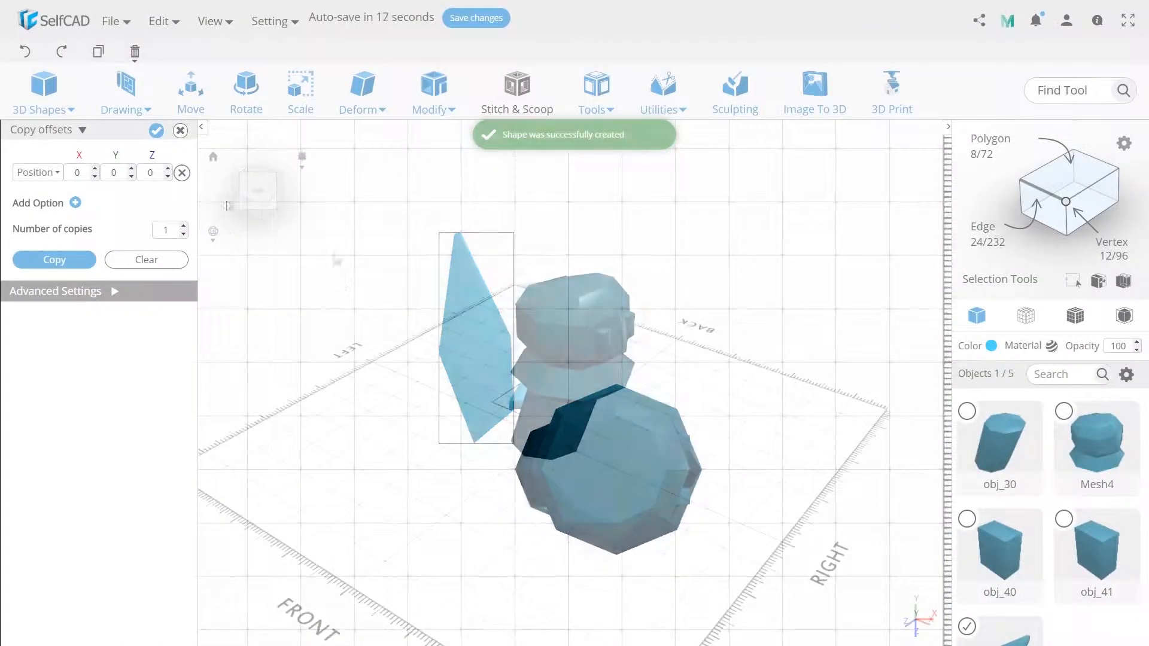
Rotate the pointed part 90 degrees about the X axis and 90 degrees about the Z axis
{"action": "left_click", "coordinate": [191, 108]}
{"action": "key", "text": "r"}
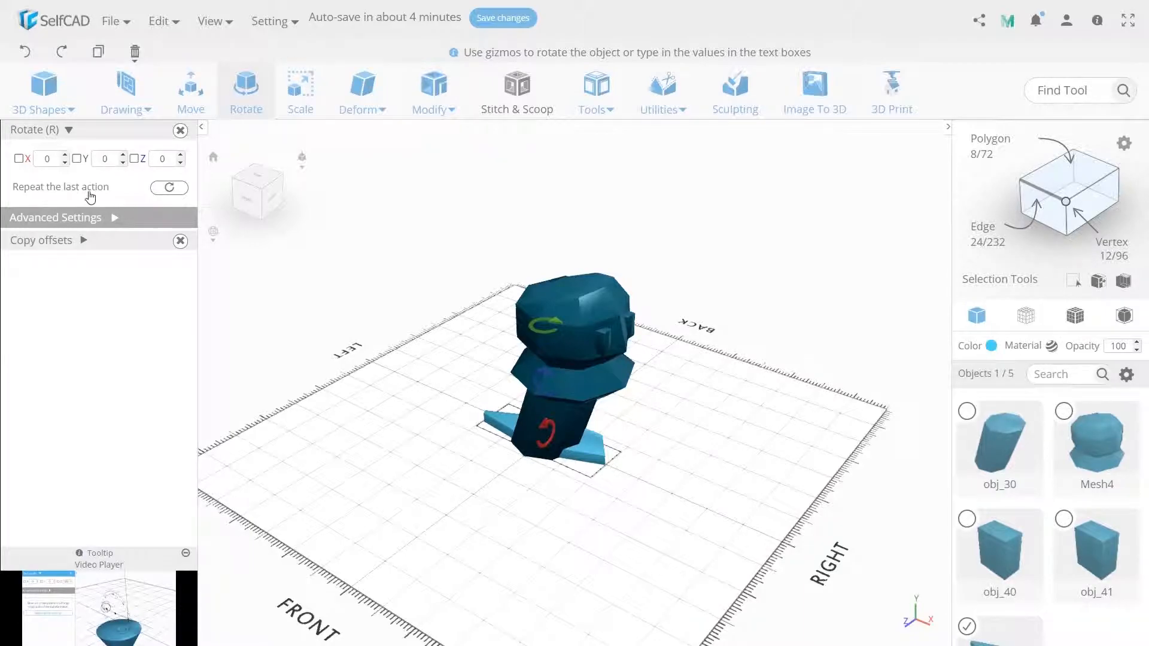
{"action": "double_click", "coordinate": [46, 159]}
{"action": "type", "text": "90"}
{"action": "key", "text": "Return"}
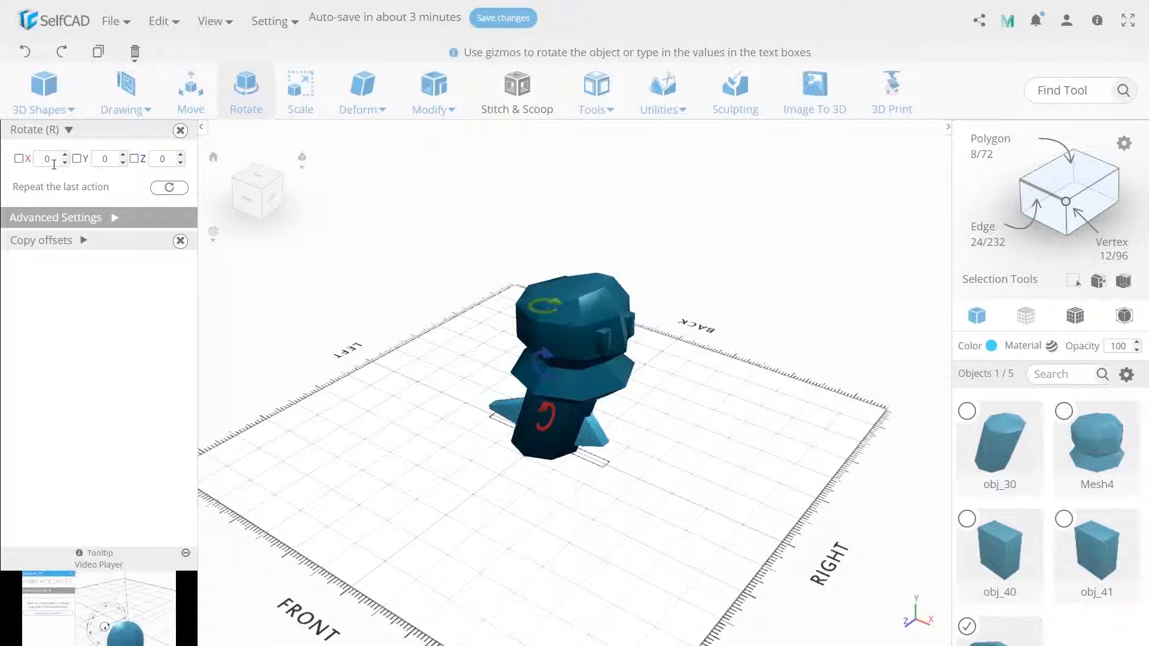
{"action": "double_click", "coordinate": [167, 159]}
{"action": "type", "text": "90"}
{"action": "key", "text": "Return"}
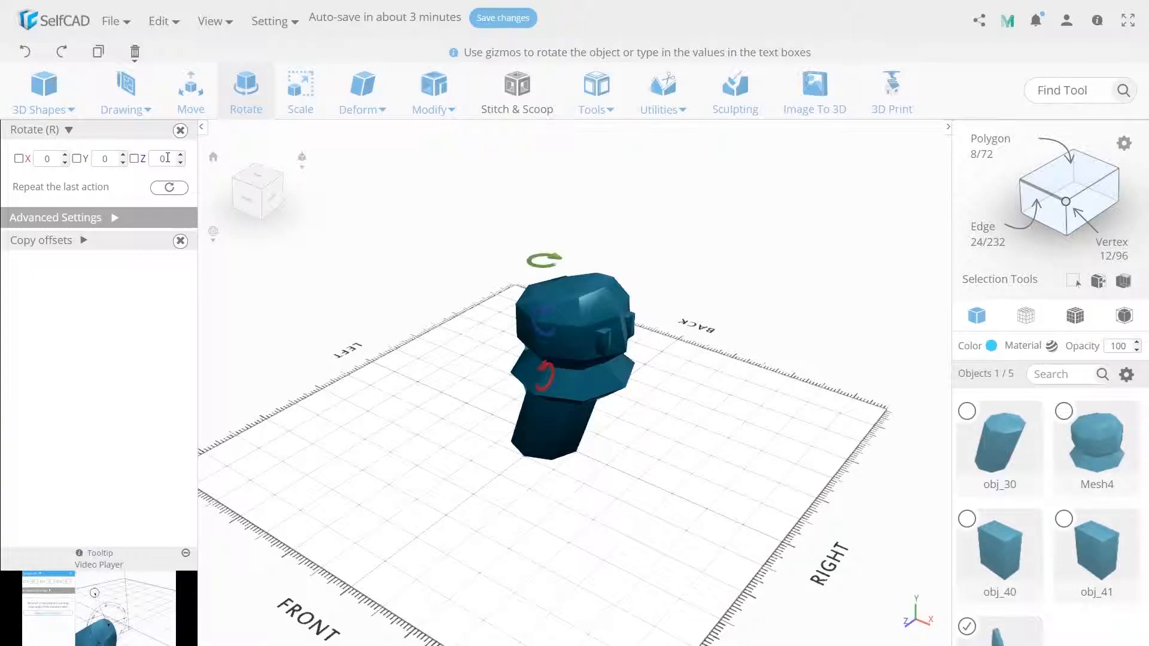
Move the pointed part out beside the body to about X 5, Z 99 and rotate it 90 degrees about the Y axis
{"action": "left_click", "coordinate": [191, 89]}
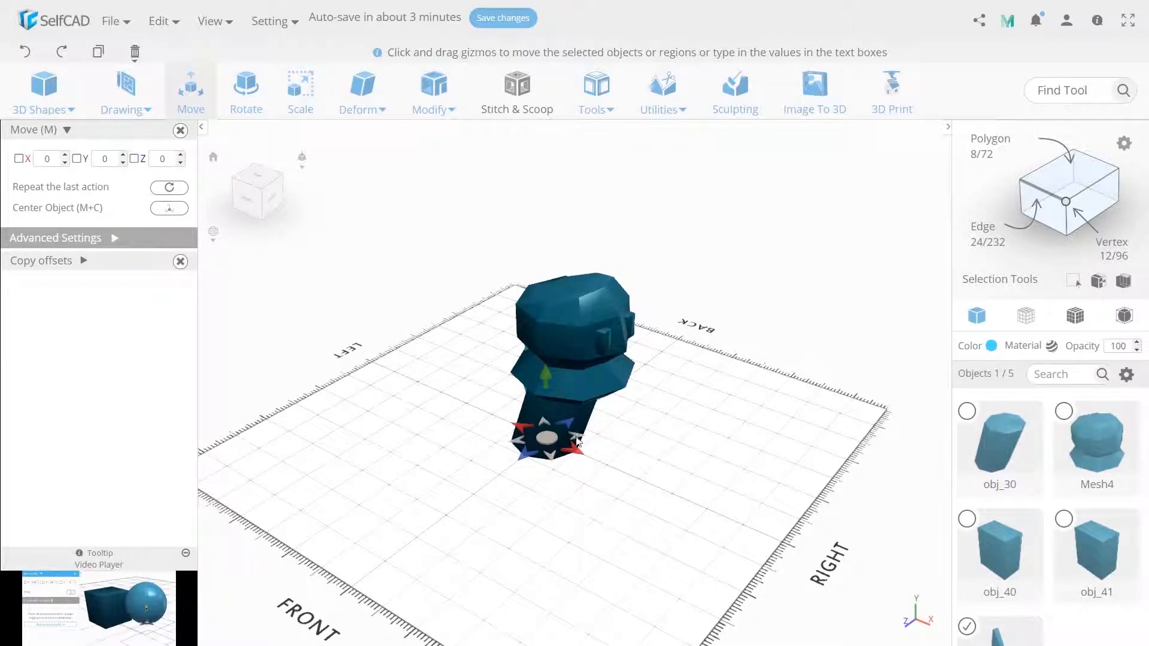
{"action": "left_click_drag", "start_coordinate": [512, 474], "coordinate": [485, 493]}
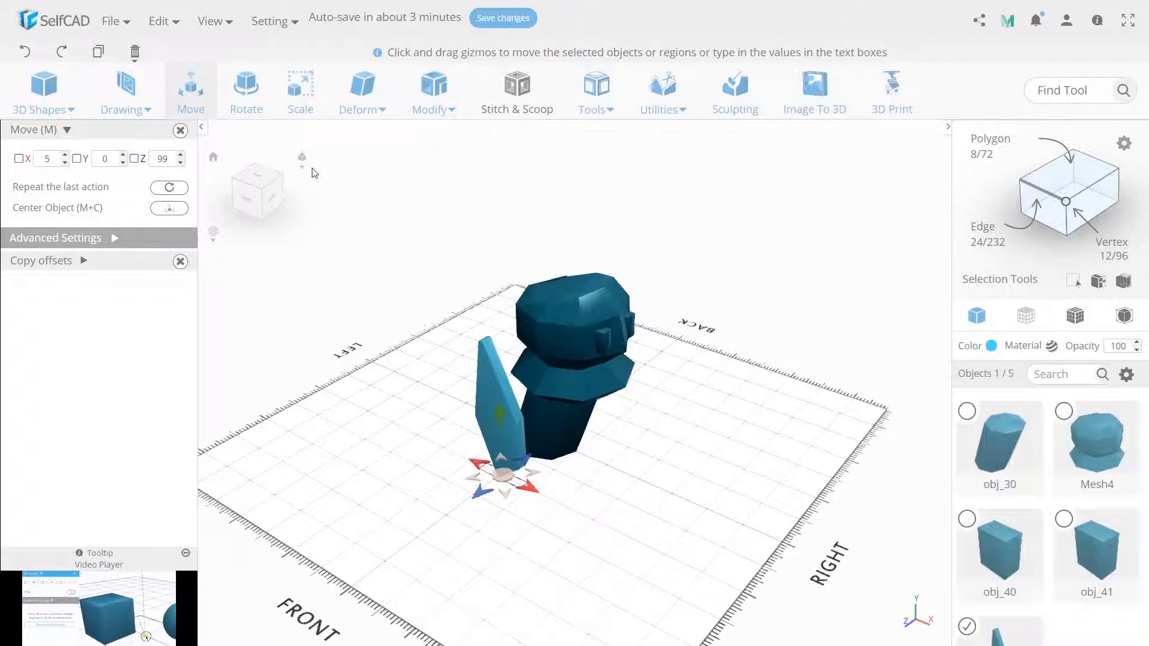
{"action": "left_click", "coordinate": [254, 84]}
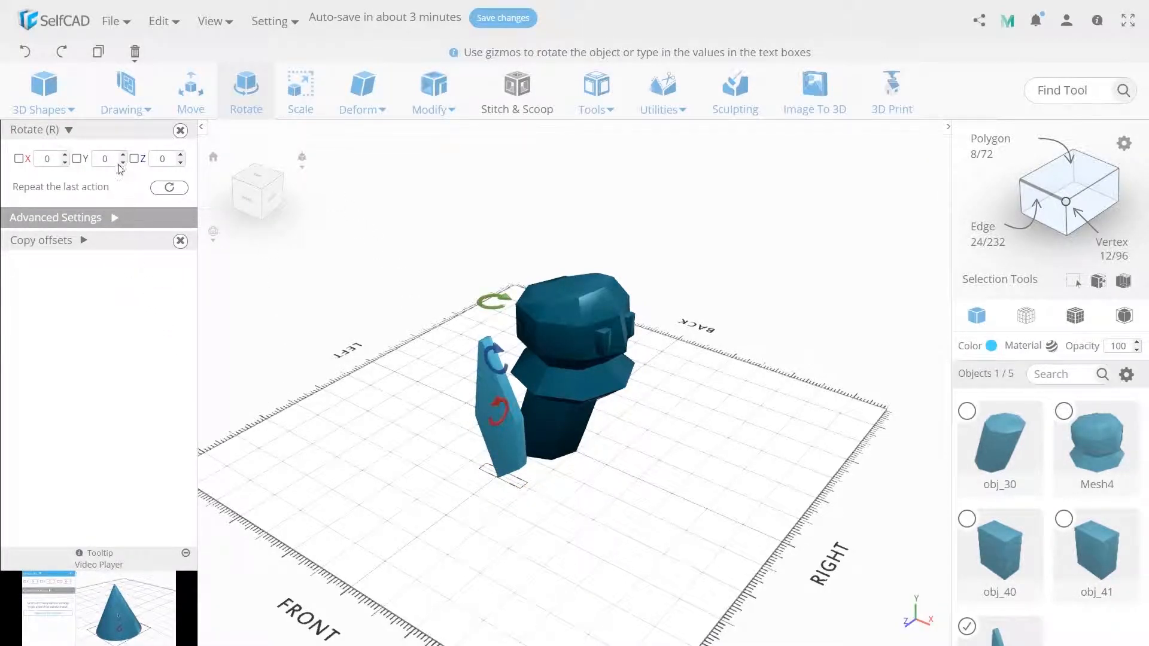
{"action": "type", "text": "90"}
{"action": "key", "text": "Return"}
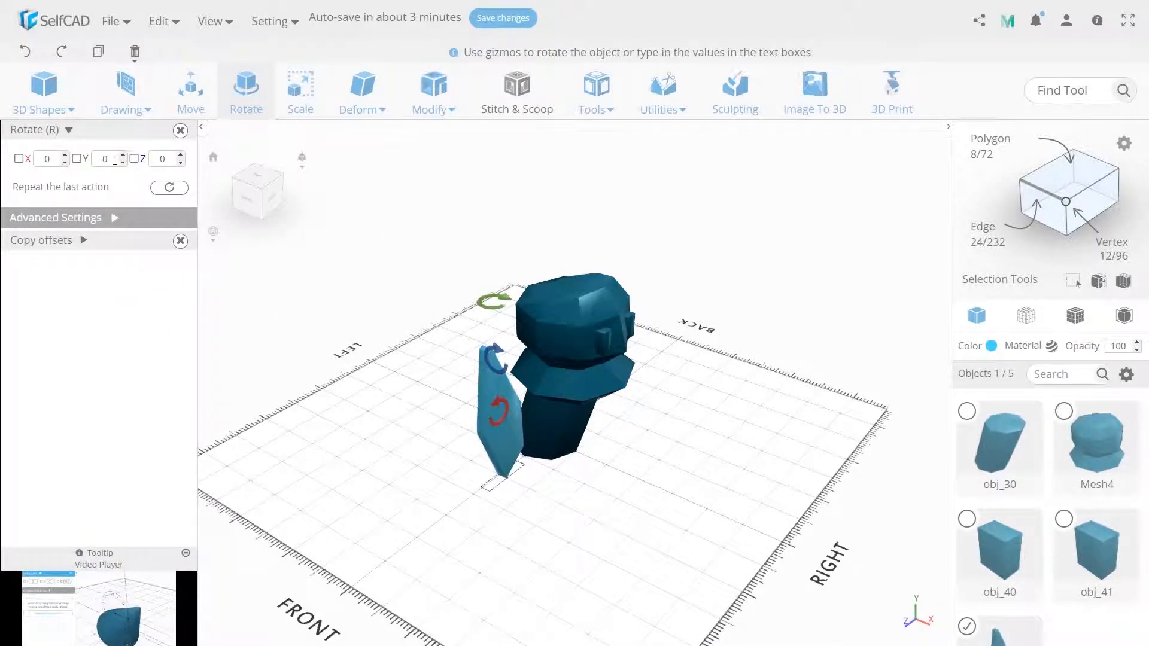
Enable Magnet for the Move tool and snap the pointed part onto the upper side of the head
{"action": "left_click", "coordinate": [193, 99]}
{"action": "left_click", "coordinate": [114, 239]}
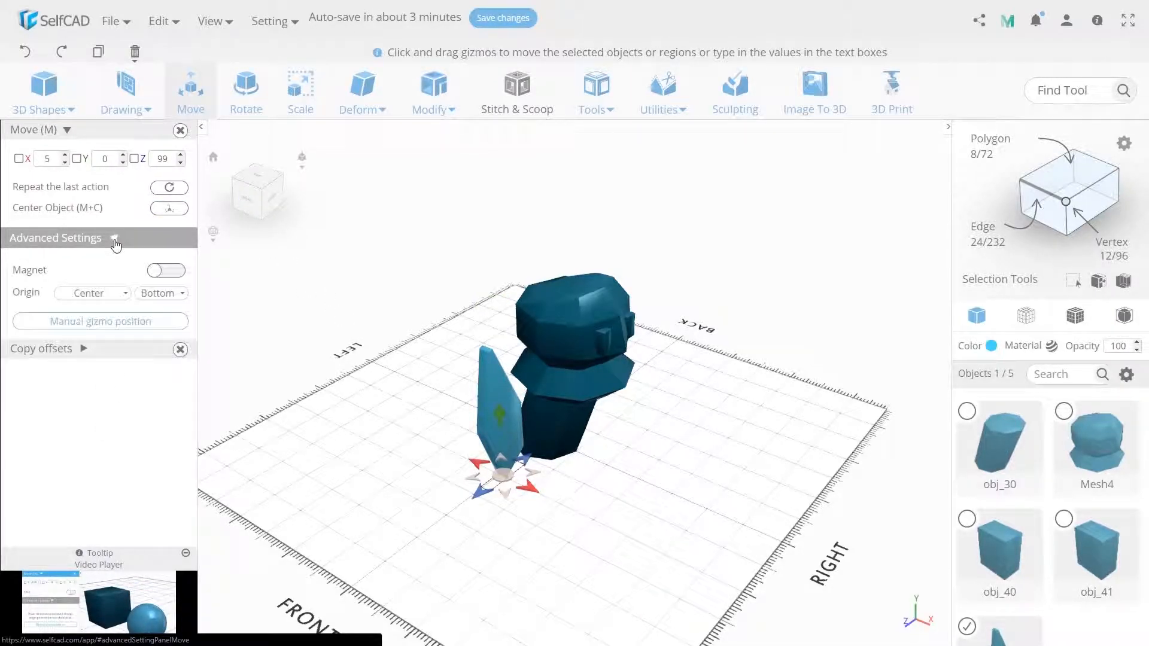
{"action": "left_click", "coordinate": [166, 270]}
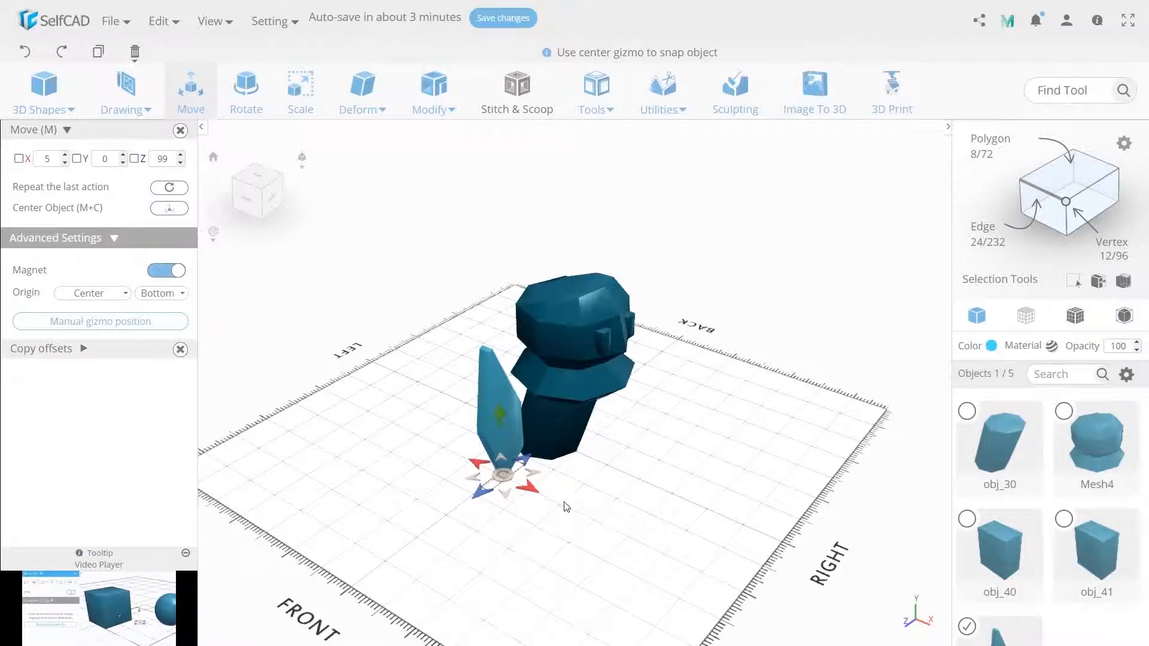
{"action": "left_click_drag", "start_coordinate": [509, 481], "coordinate": [546, 309]}
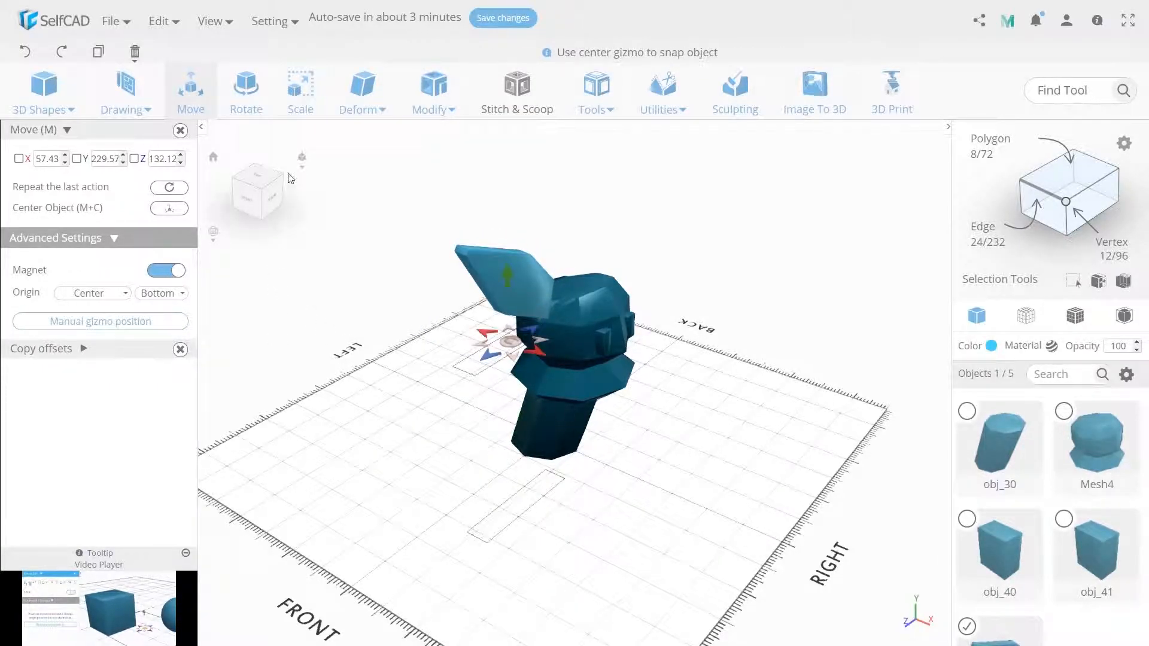
Rotate the pointed ear -30 degrees about the X axis and move it against the head at about X 52, Z 87
{"action": "left_click", "coordinate": [257, 101]}
{"action": "left_click", "coordinate": [49, 155]}
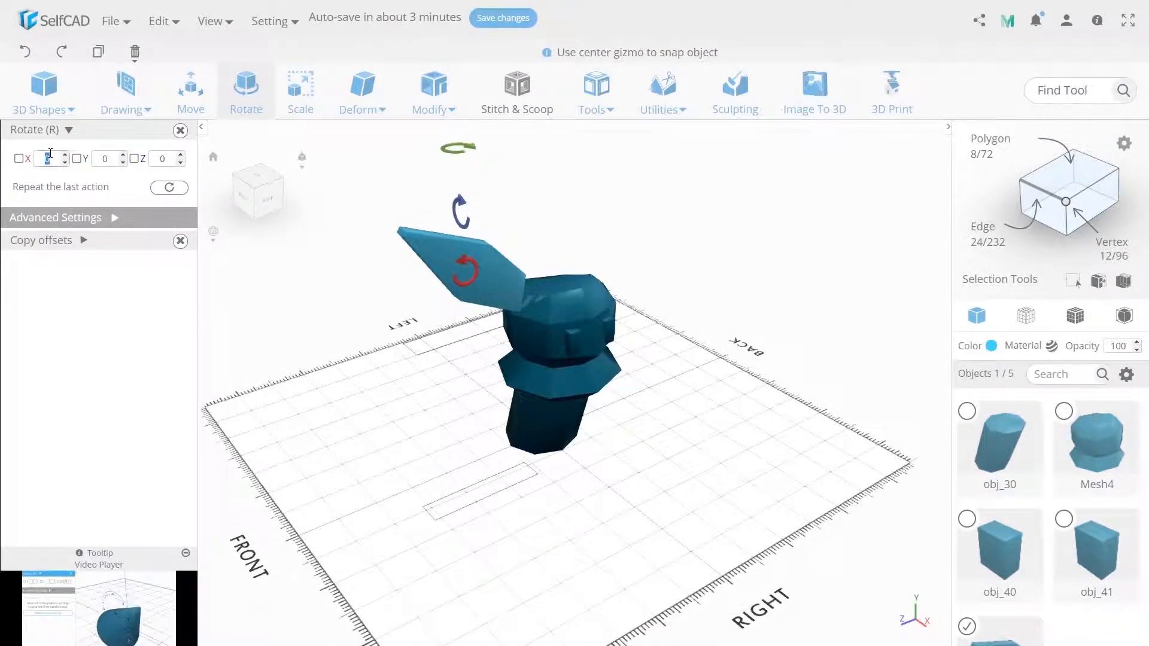
{"action": "type", "text": "-30"}
{"action": "key", "text": "Return"}
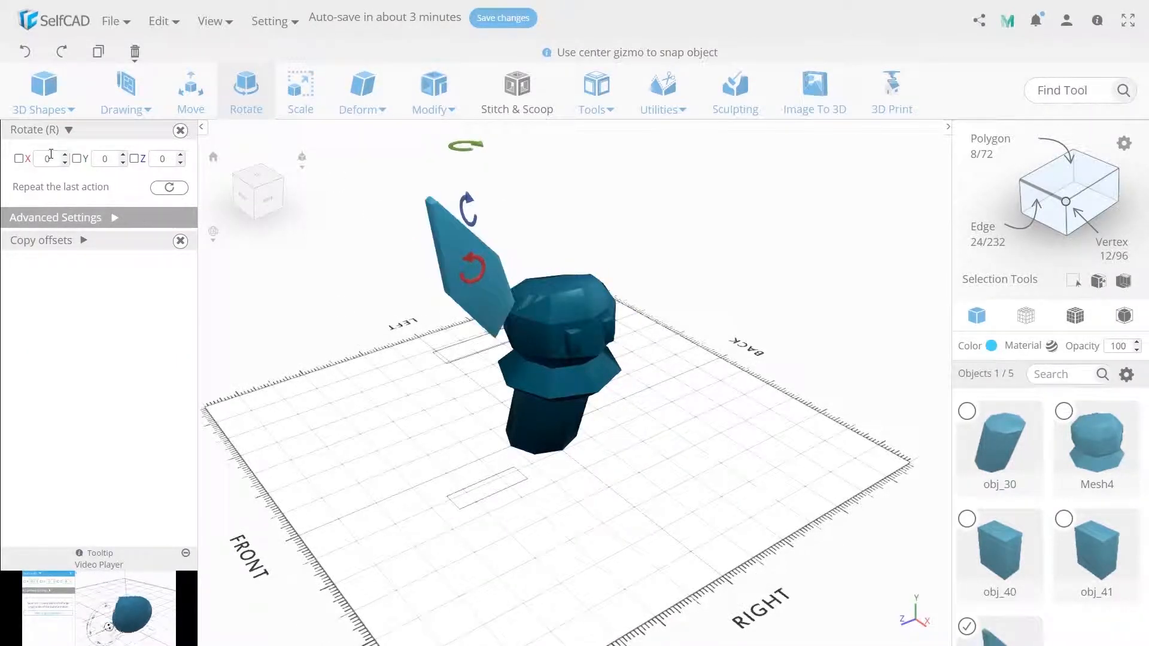
{"action": "left_click", "coordinate": [191, 95]}
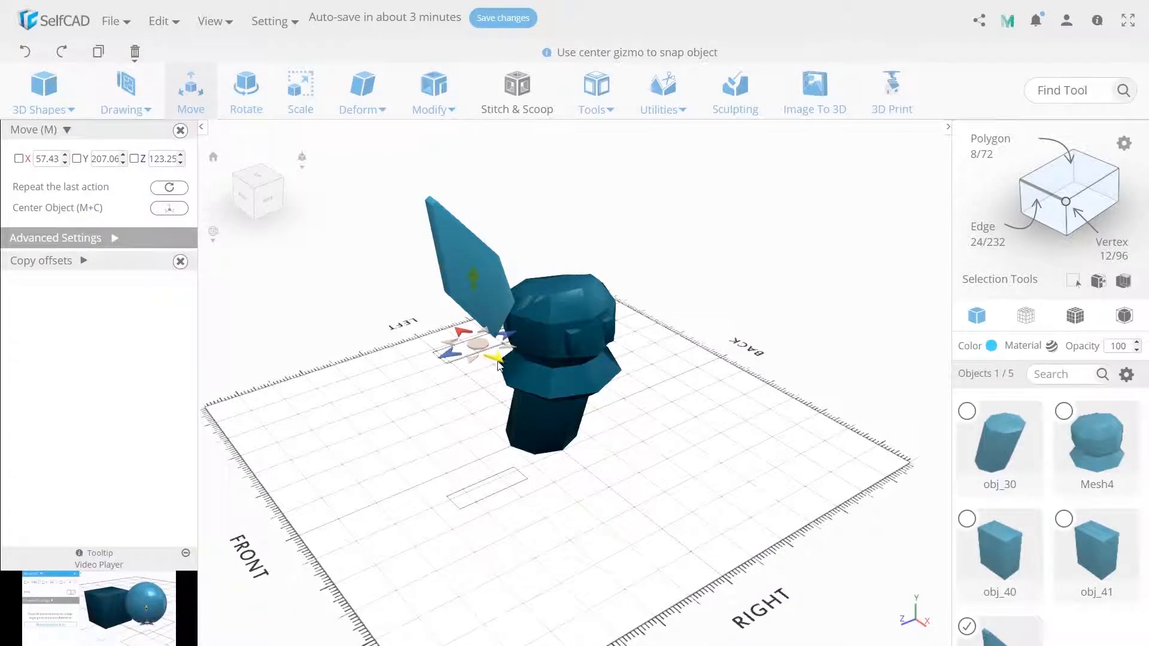
{"action": "left_click_drag", "start_coordinate": [502, 329], "coordinate": [518, 340]}
{"action": "left_click_drag", "start_coordinate": [591, 452], "coordinate": [568, 443]}
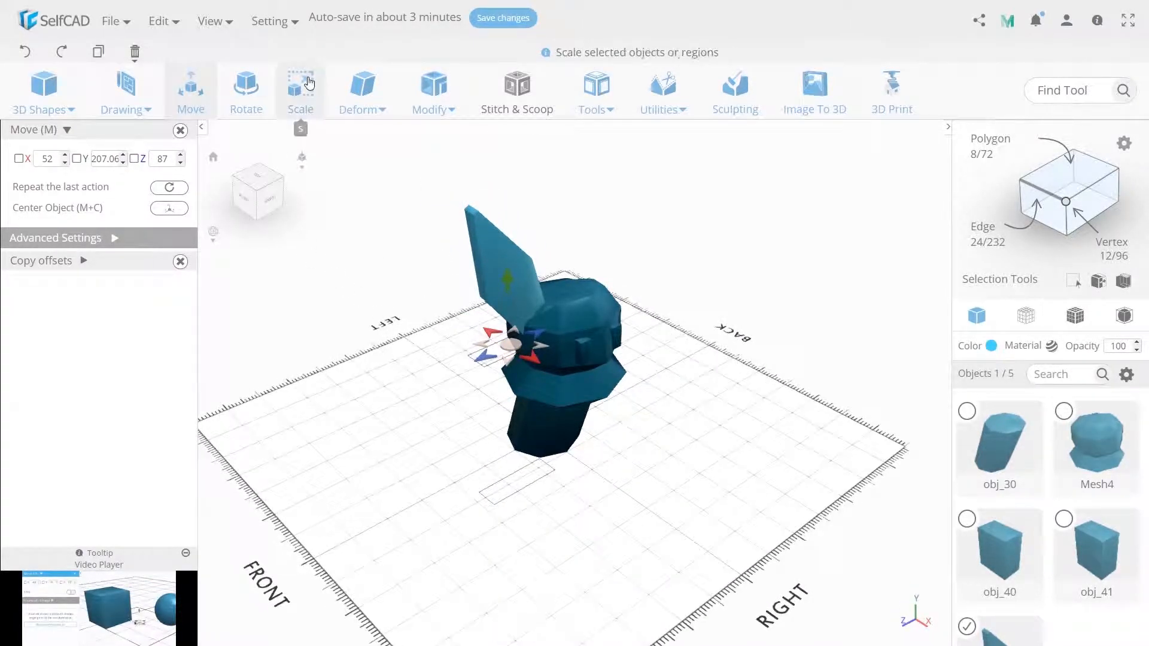
Scale the pointed ear with Keep Proportion enabled to an X size of 25
{"action": "left_click", "coordinate": [300, 96]}
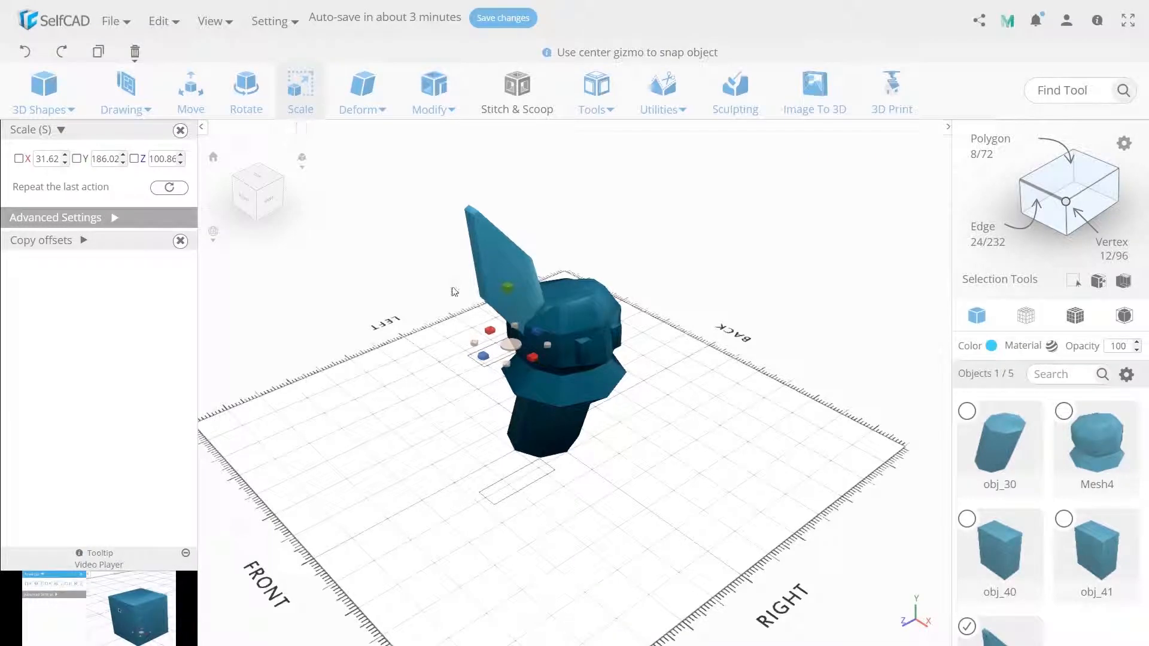
{"action": "left_click", "coordinate": [112, 219]}
{"action": "left_click", "coordinate": [169, 276]}
{"action": "double_click", "coordinate": [51, 159]}
{"action": "type", "text": "25"}
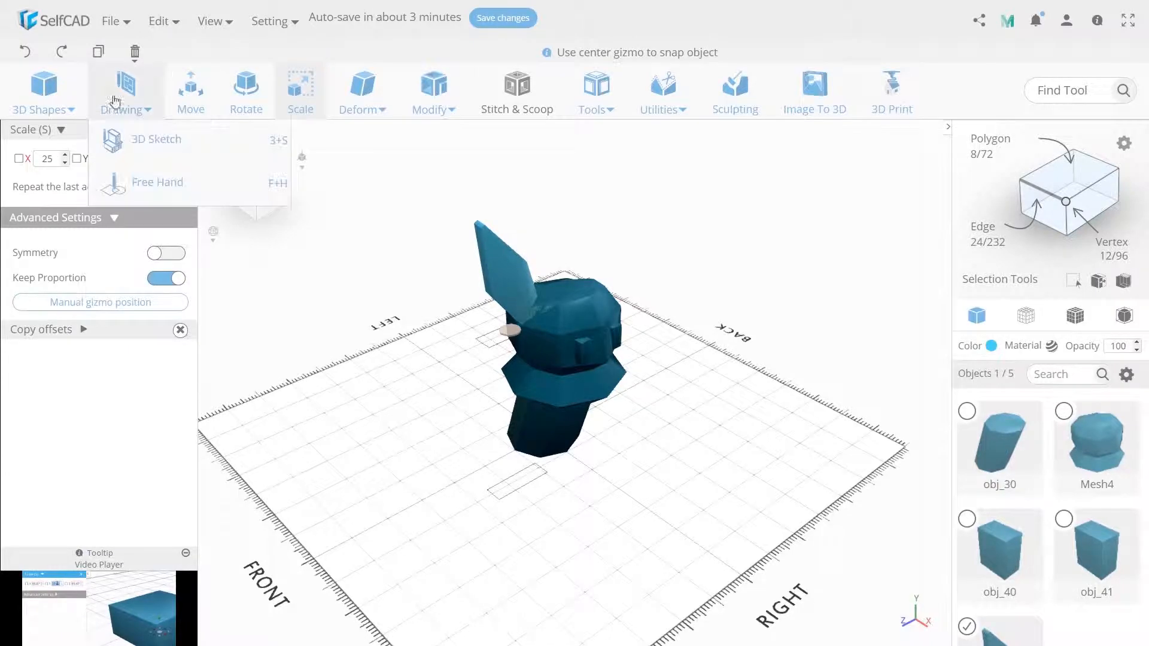
Move the scaled ear down into the head at about X 54, Y 211, Z 76
{"action": "left_click", "coordinate": [191, 96]}
{"action": "left_click_drag", "start_coordinate": [509, 260], "coordinate": [501, 293]}
{"action": "left_click_drag", "start_coordinate": [520, 331], "coordinate": [520, 345]}
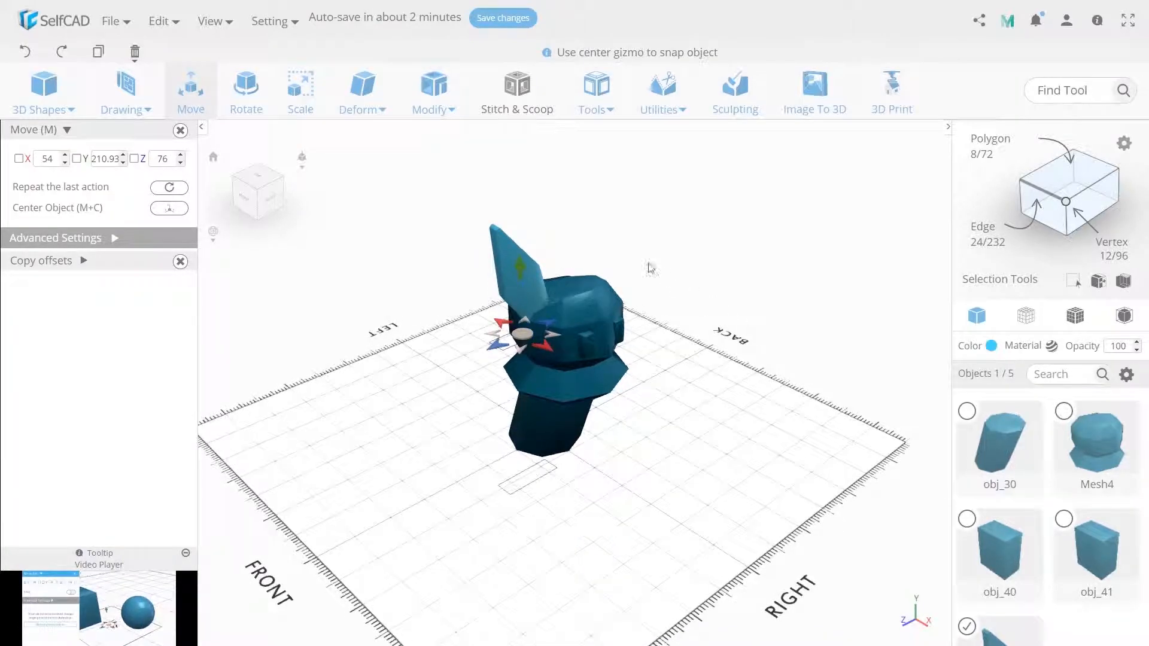
Make one copy of the ear with Copy Offsets and move the copy to Z -76
{"action": "left_click", "coordinate": [596, 95]}
{"action": "left_click", "coordinate": [601, 183]}
{"action": "left_click", "coordinate": [57, 282]}
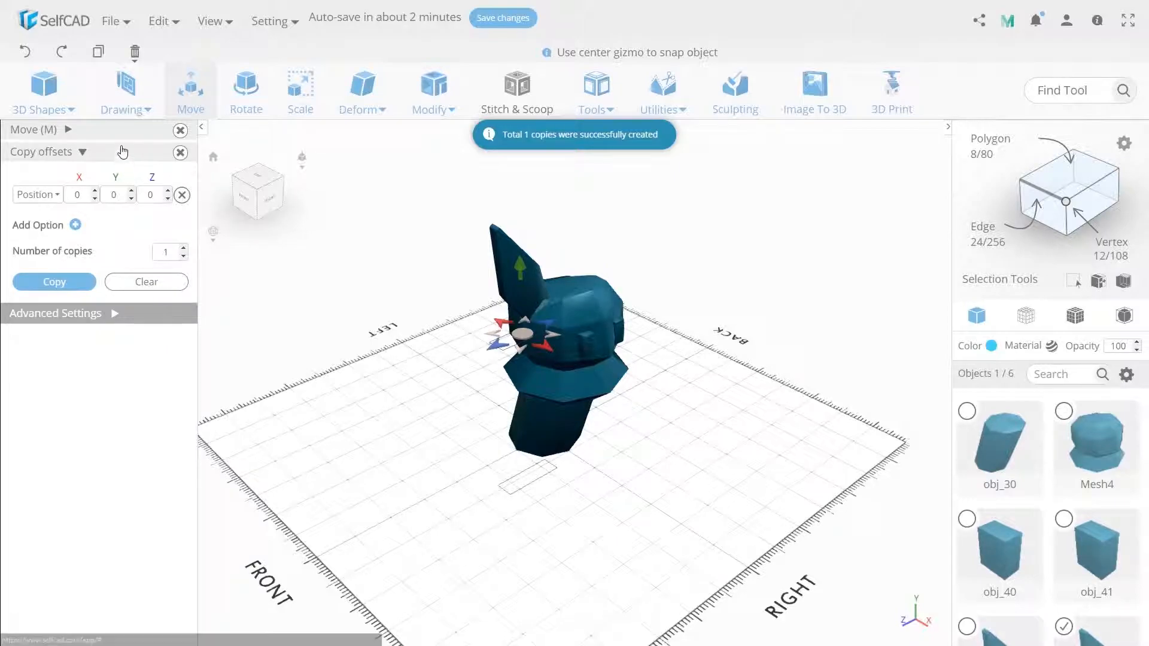
{"action": "left_click", "coordinate": [67, 129]}
{"action": "double_click", "coordinate": [169, 159]}
{"action": "type", "text": "-7"}
{"action": "key", "text": "Return"}
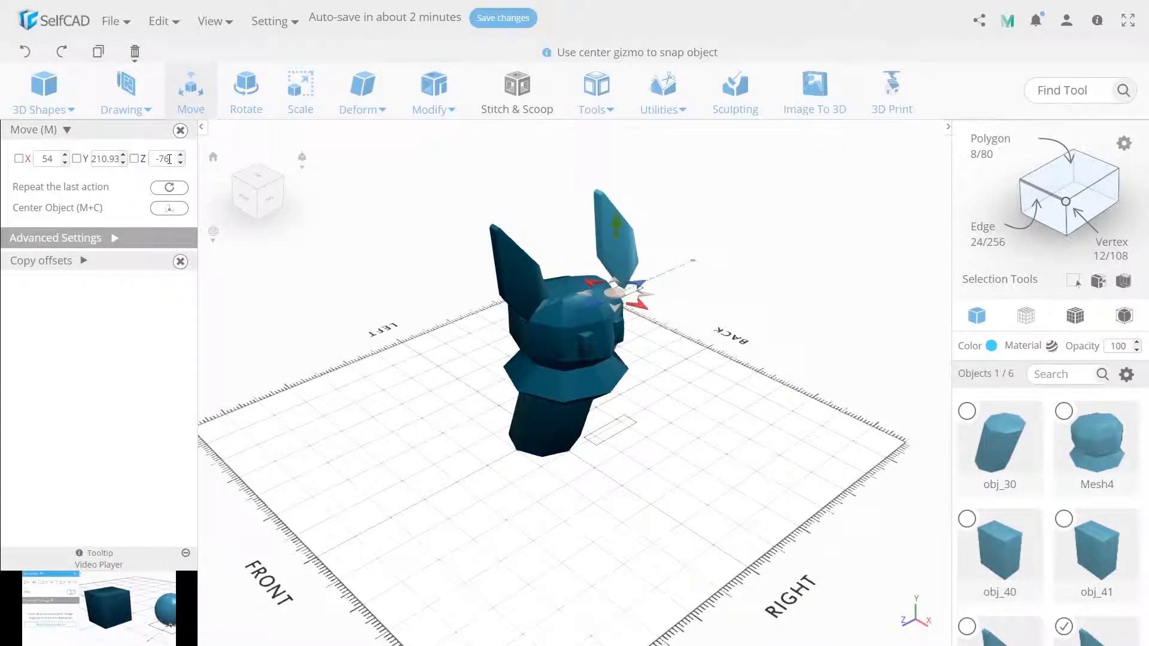
Rotate the copied ear about the Y axis until it leans outward, opposite the first ear
{"action": "key", "text": "r"}
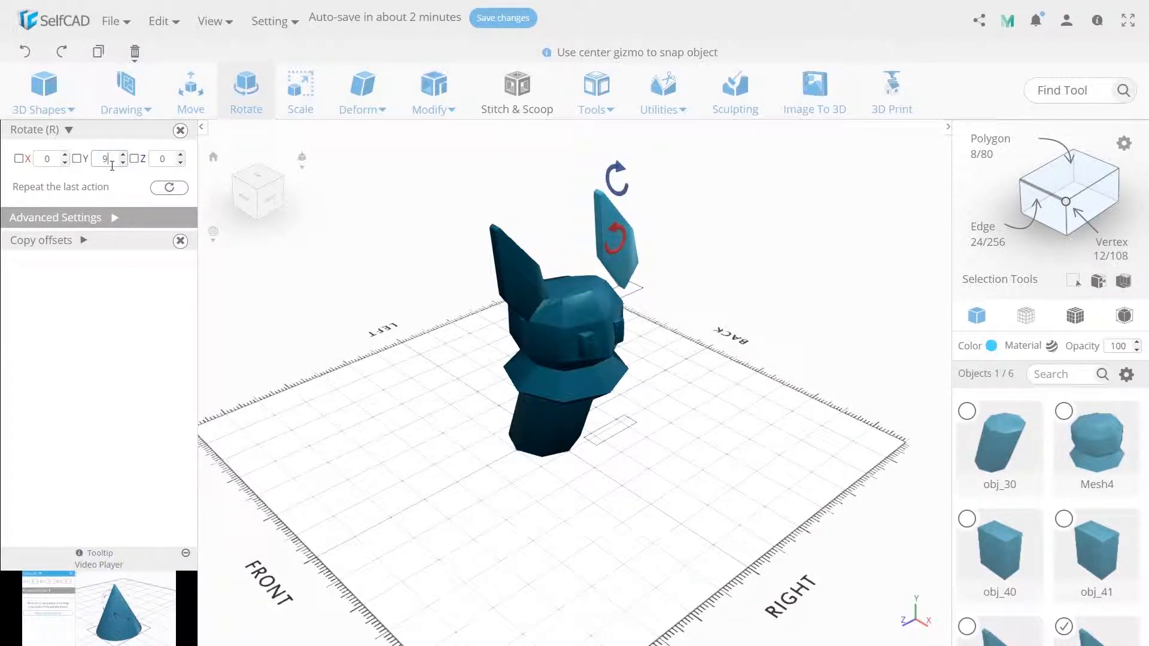
{"action": "left_click", "coordinate": [674, 82]}
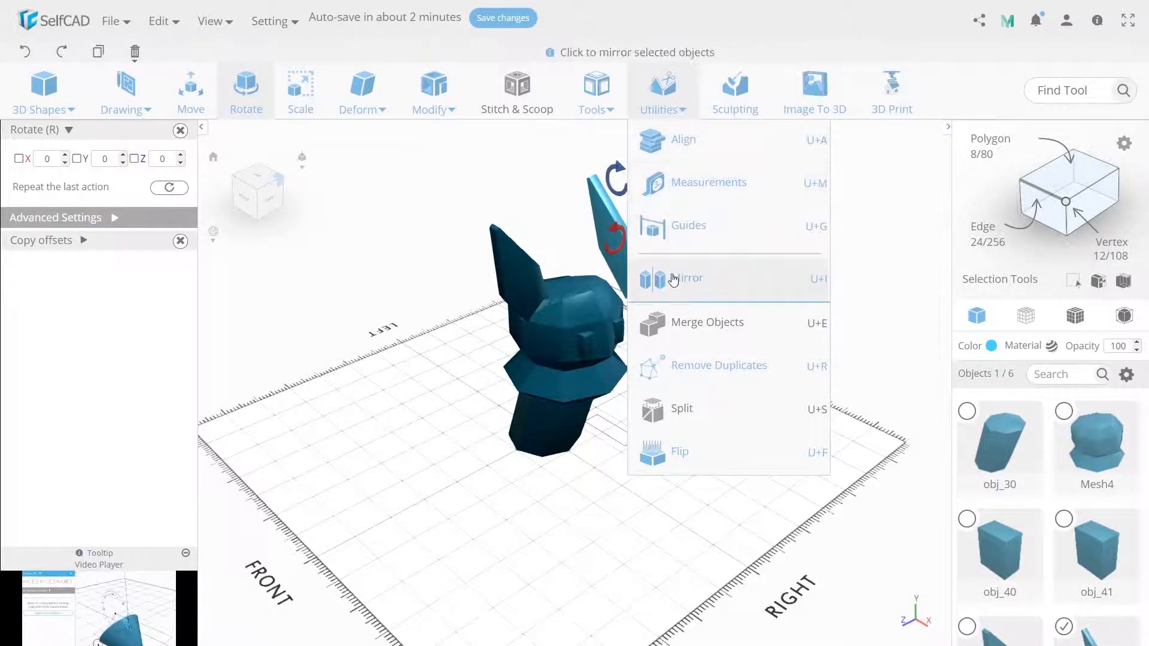
{"action": "left_click", "coordinate": [668, 279]}
{"action": "left_click", "coordinate": [246, 90]}
{"action": "left_click", "coordinate": [106, 159]}
{"action": "key", "text": "Return"}
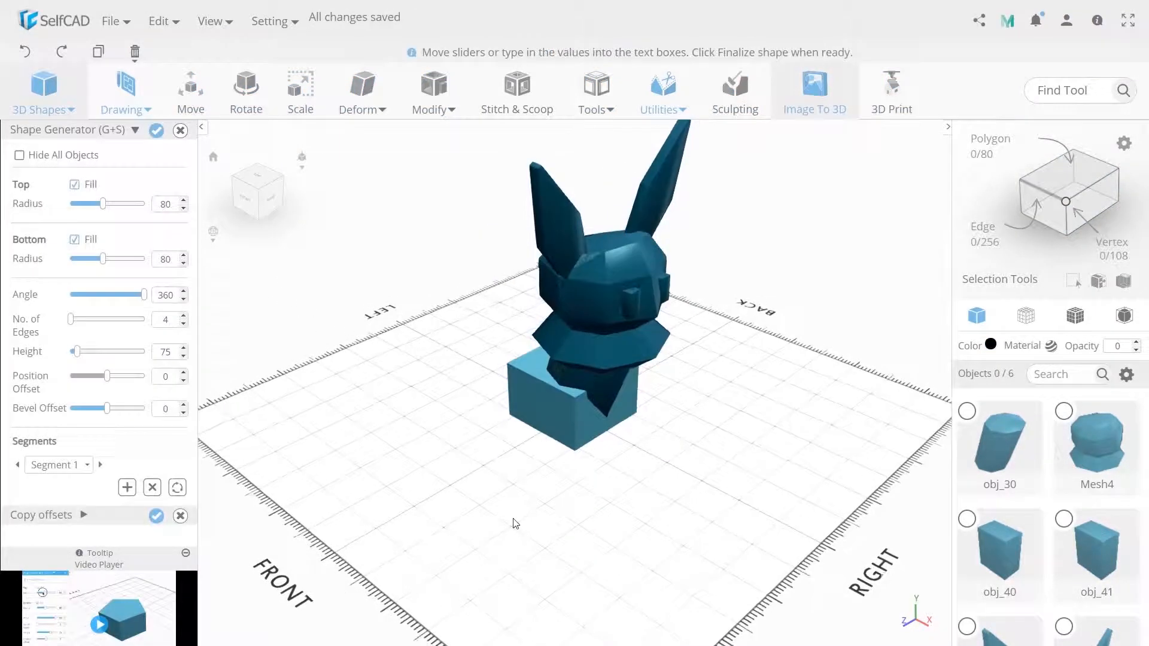
Start a four-edged Shape Generator shape with all objects hidden, using bottom radius 20, top radius 15 and height 15
{"action": "right_click_drag", "start_coordinate": [515, 523], "coordinate": [522, 523]}
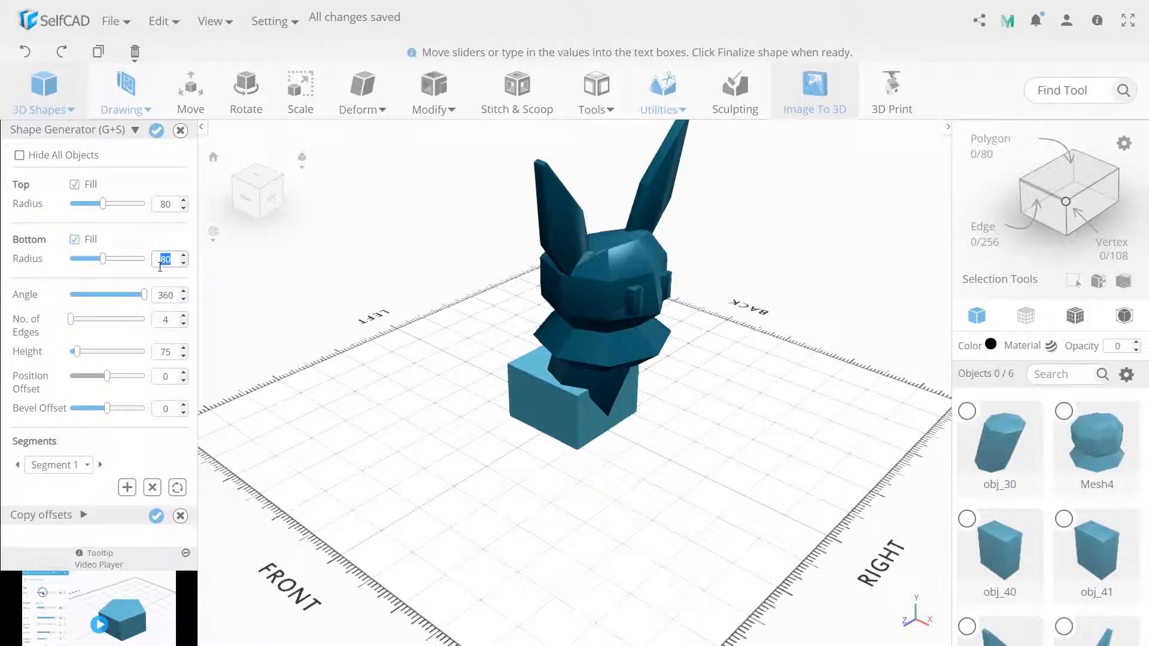
{"action": "type", "text": "20"}
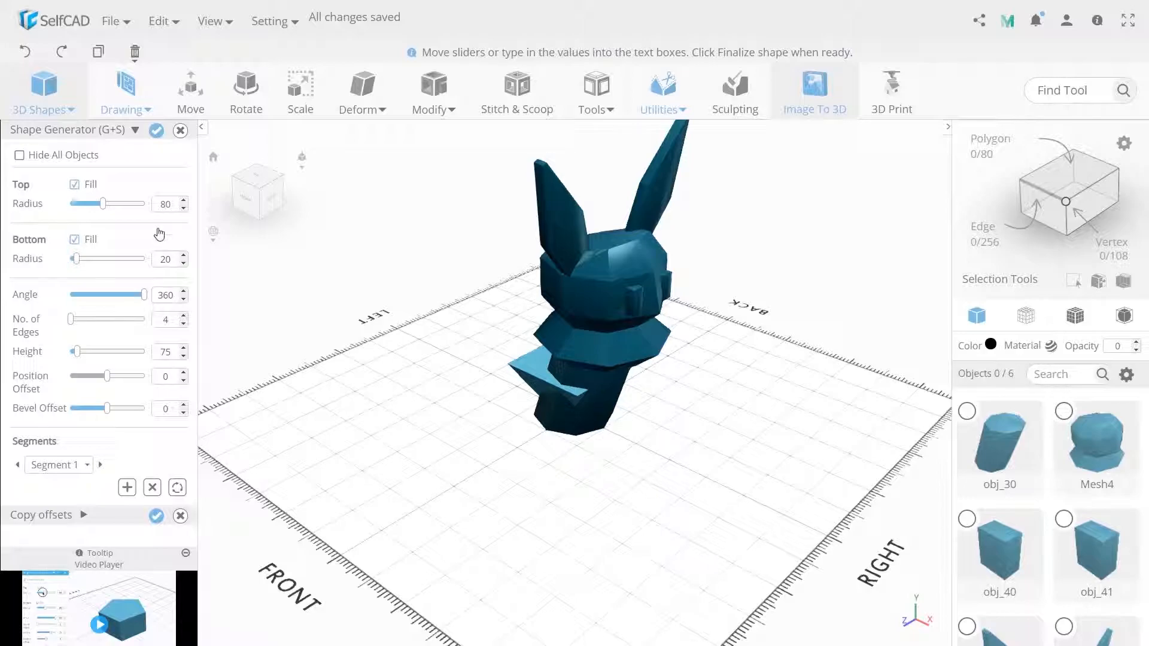
{"action": "type", "text": "20"}
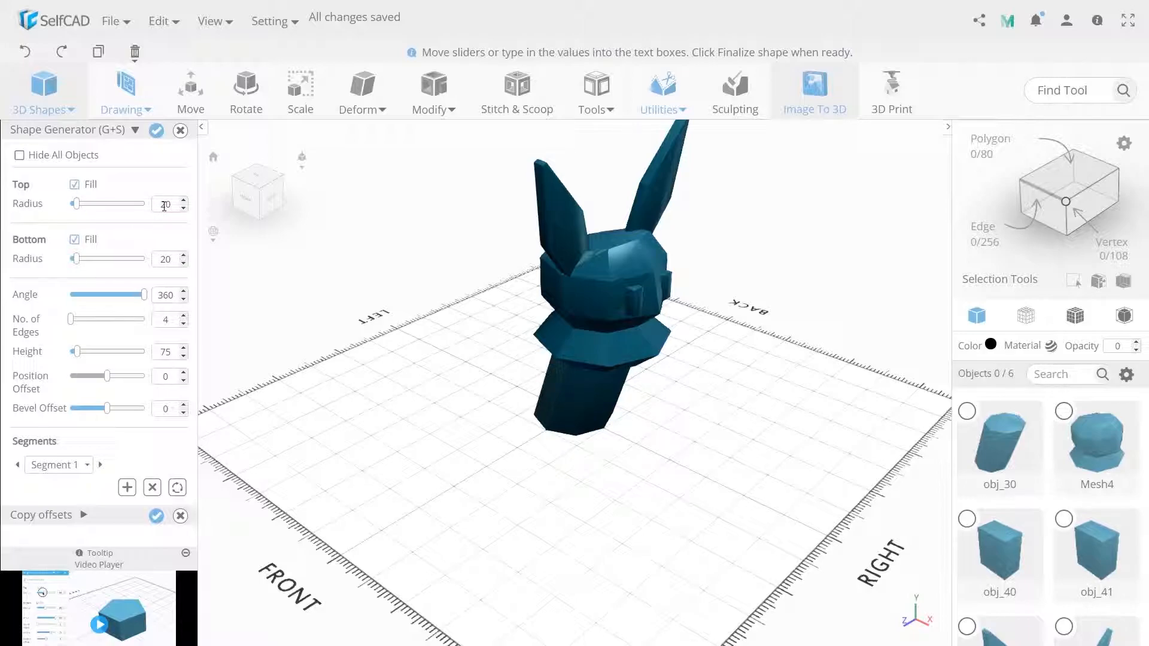
{"action": "left_click", "coordinate": [20, 155]}
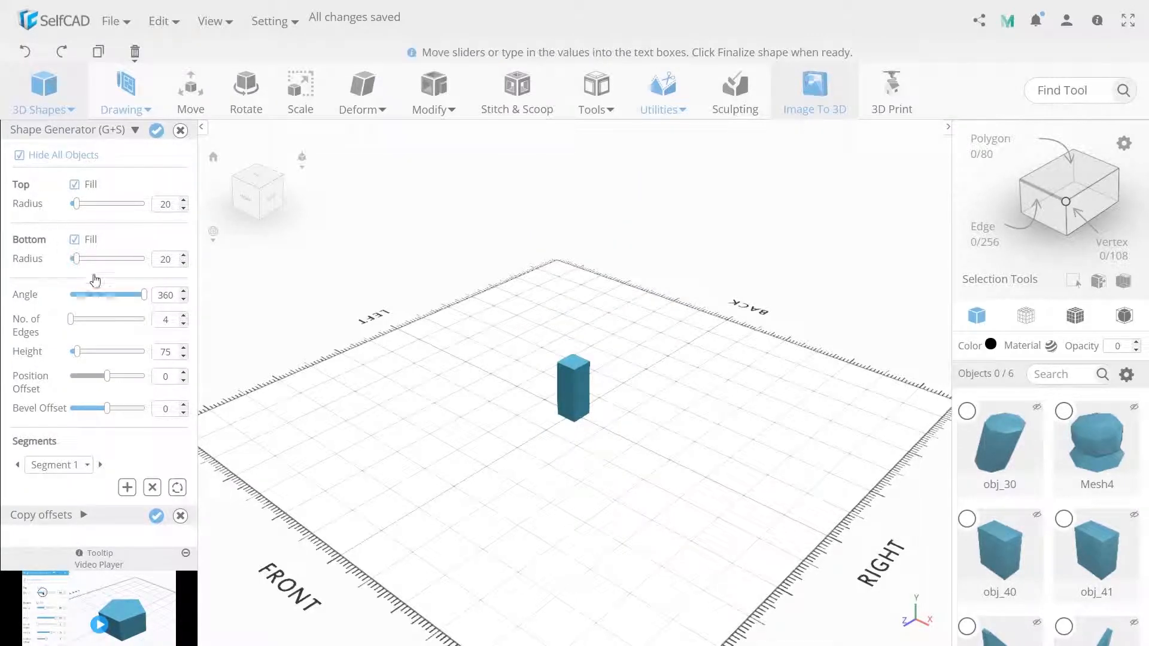
{"action": "double_click", "coordinate": [171, 354]}
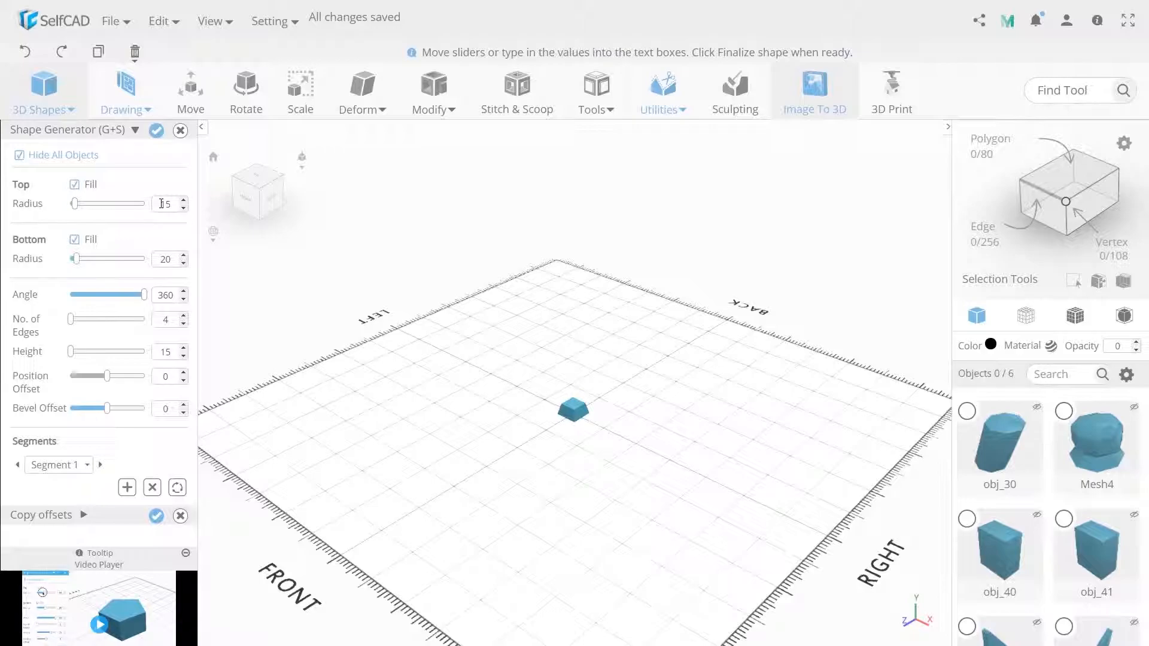
Add a second segment with top radius 30 and height 125, show all objects again and finalize the leg
{"action": "left_click", "coordinate": [126, 487]}
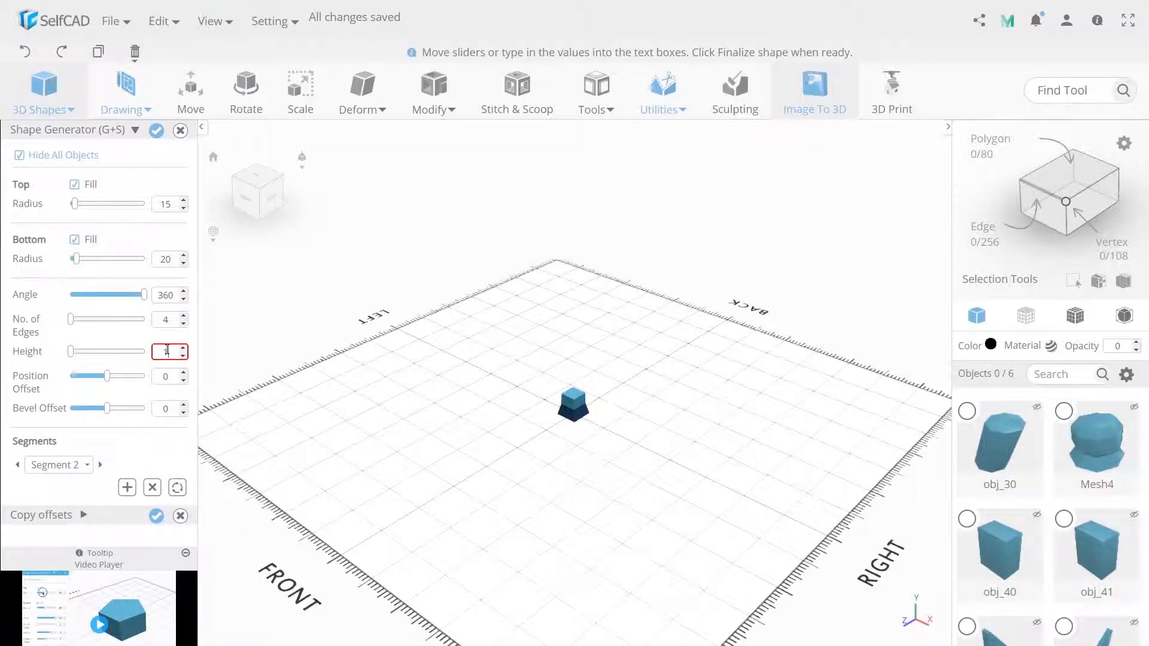
{"action": "type", "text": "100"}
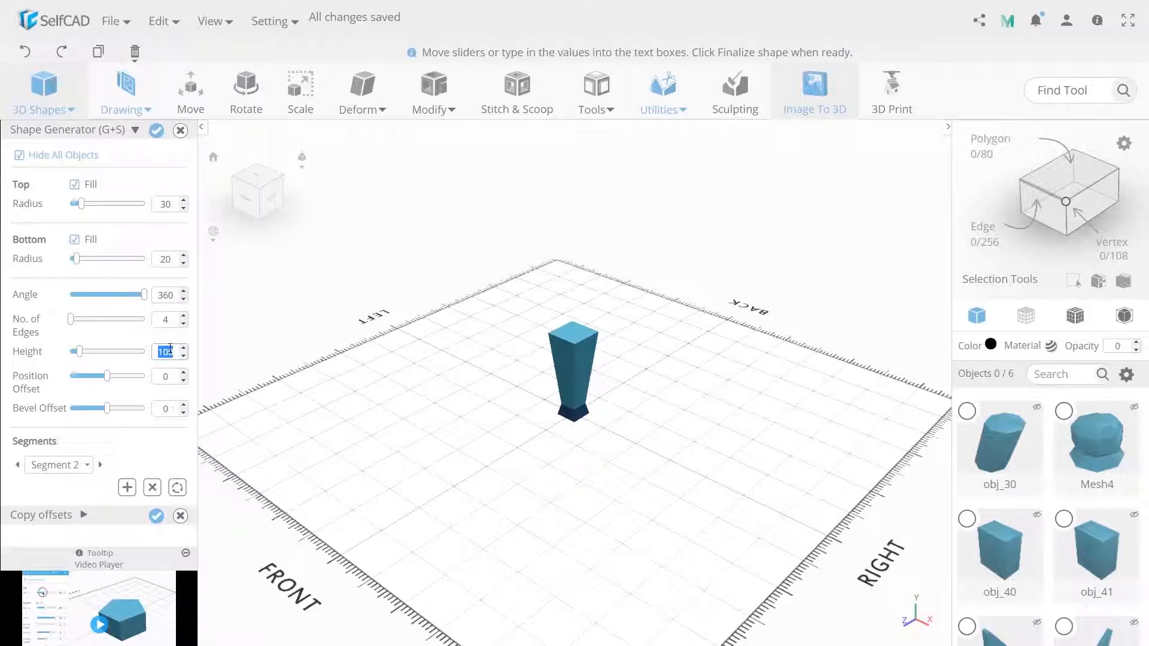
{"action": "left_click", "coordinate": [20, 155]}
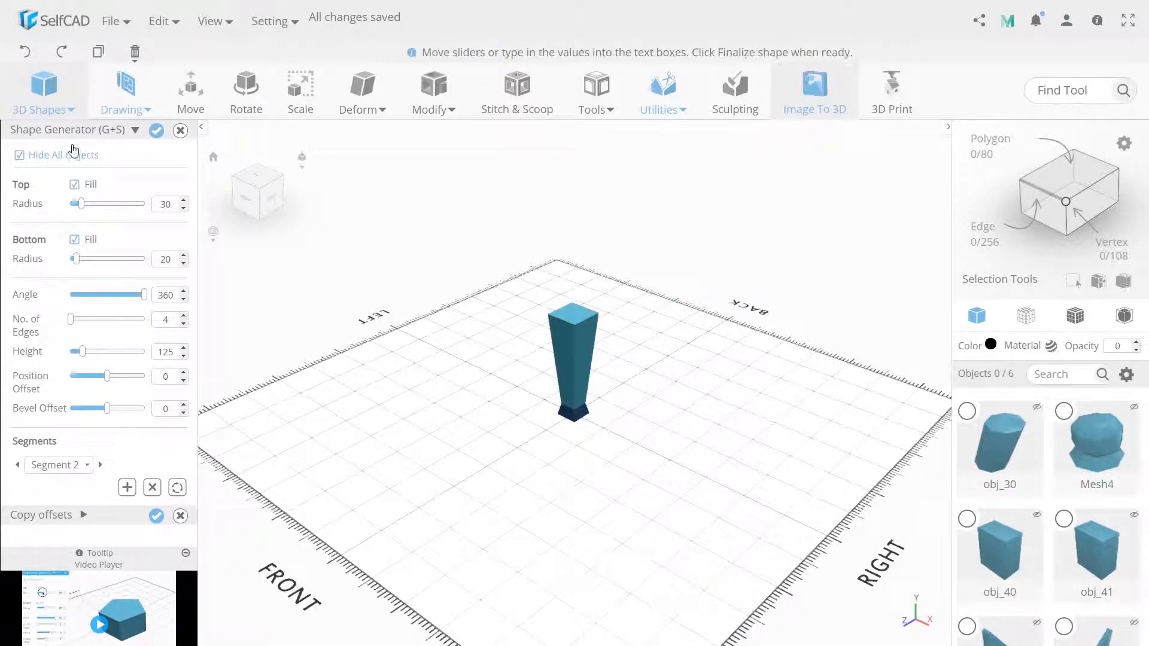
{"action": "left_click", "coordinate": [157, 131]}
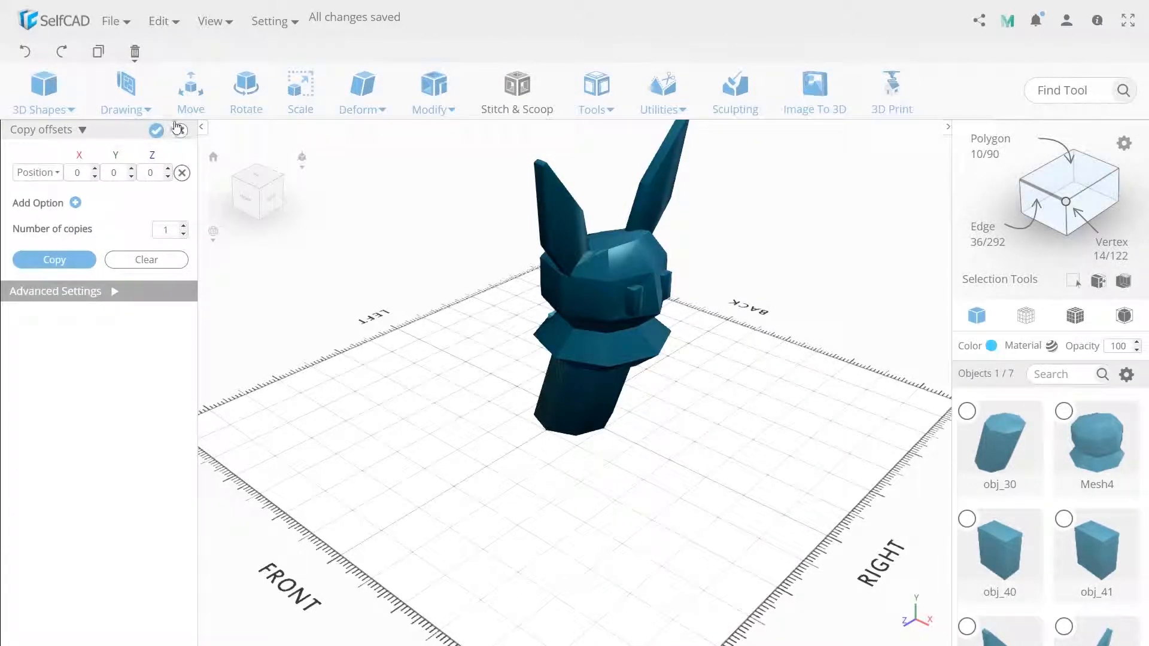
Move the new leg under the front of the body to X 80, Z 25
{"action": "left_click", "coordinate": [191, 98]}
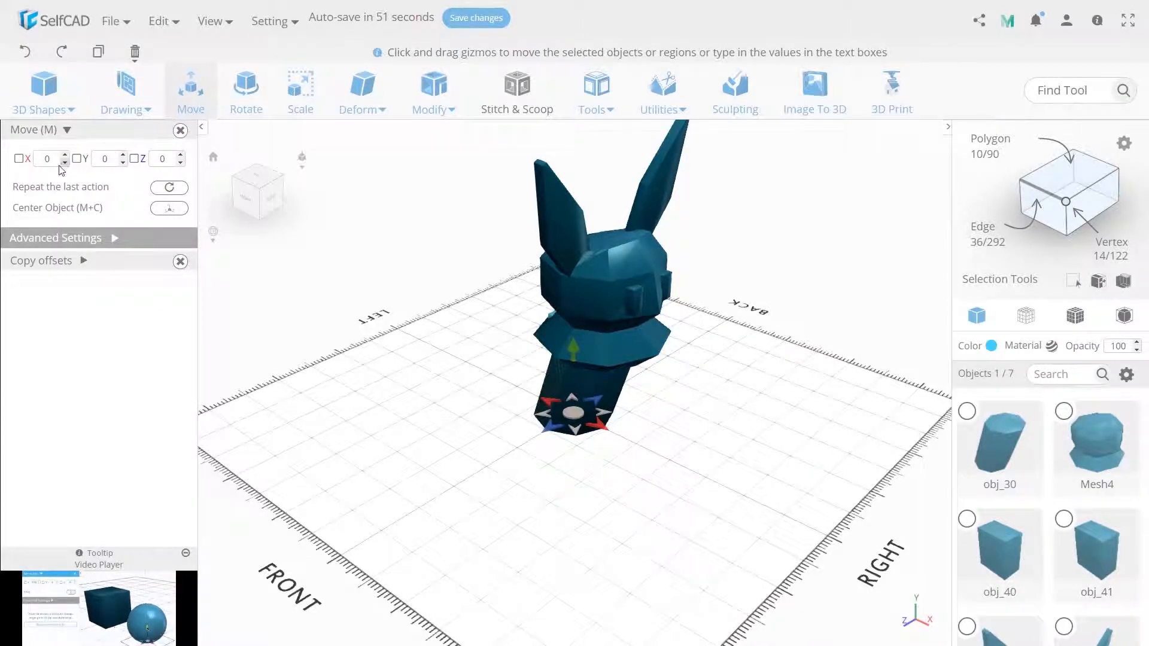
{"action": "type", "text": "80"}
{"action": "key", "text": "Return"}
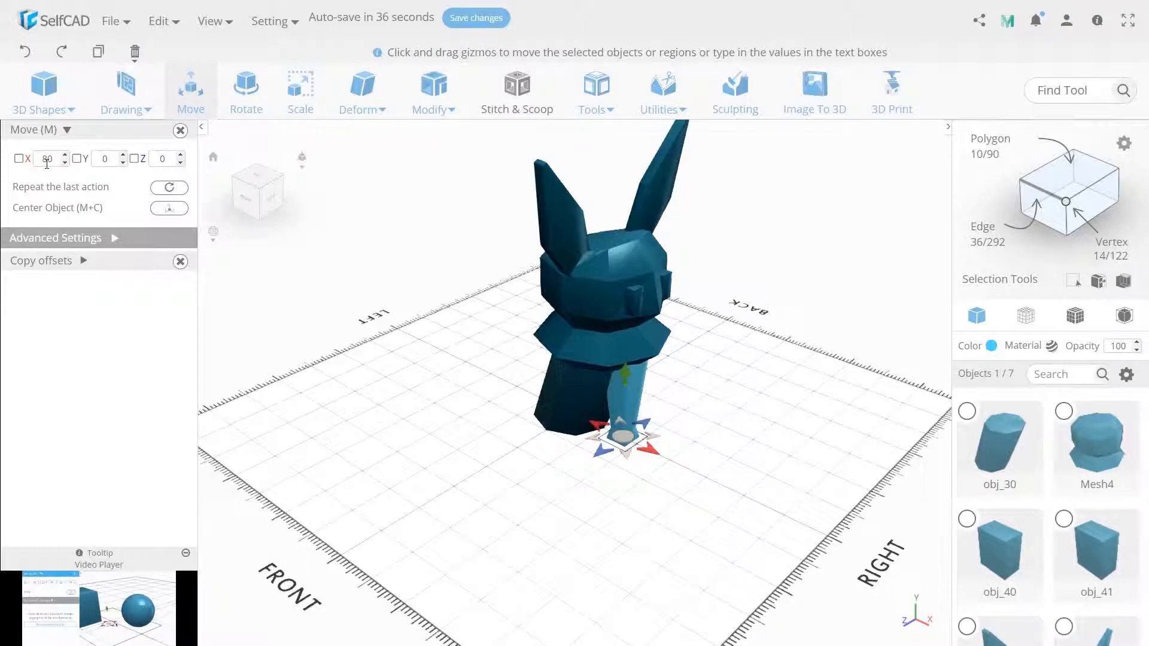
{"action": "left_click", "coordinate": [162, 158]}
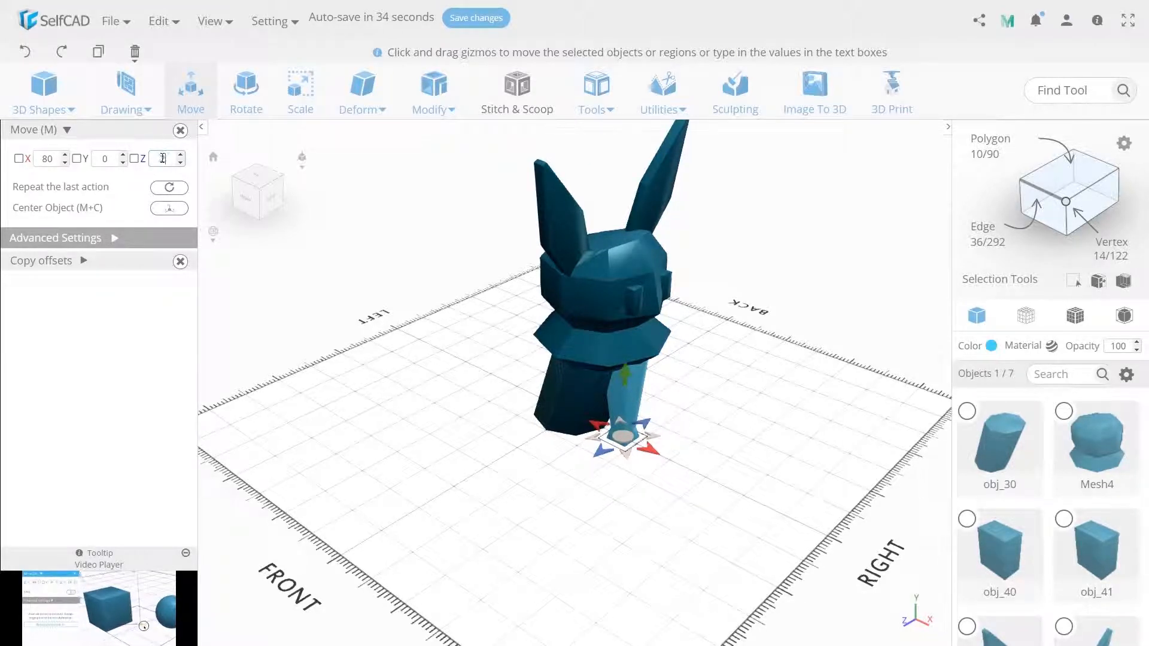
{"action": "type", "text": "25"}
{"action": "key", "text": "Delete"}
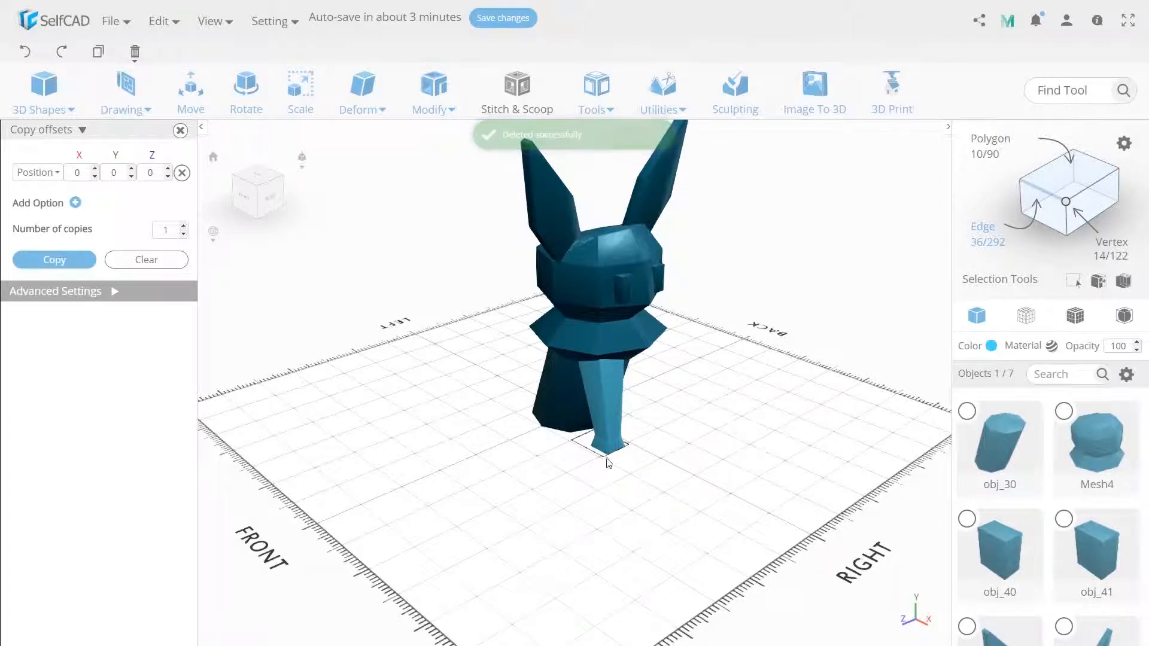
Pull the leg's lower front edge forward into a foot and place a copy of the leg at Z -25
{"action": "left_click", "coordinate": [189, 83]}
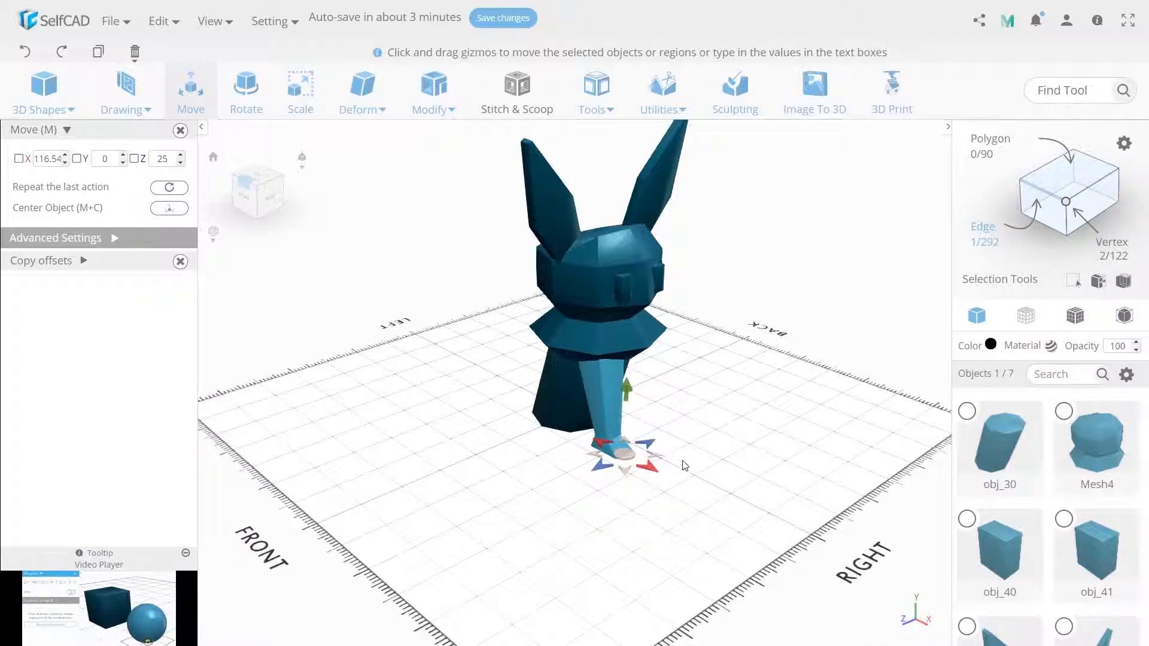
{"action": "left_click", "coordinate": [648, 461]}
{"action": "left_click", "coordinate": [113, 265]}
{"action": "left_click", "coordinate": [74, 280]}
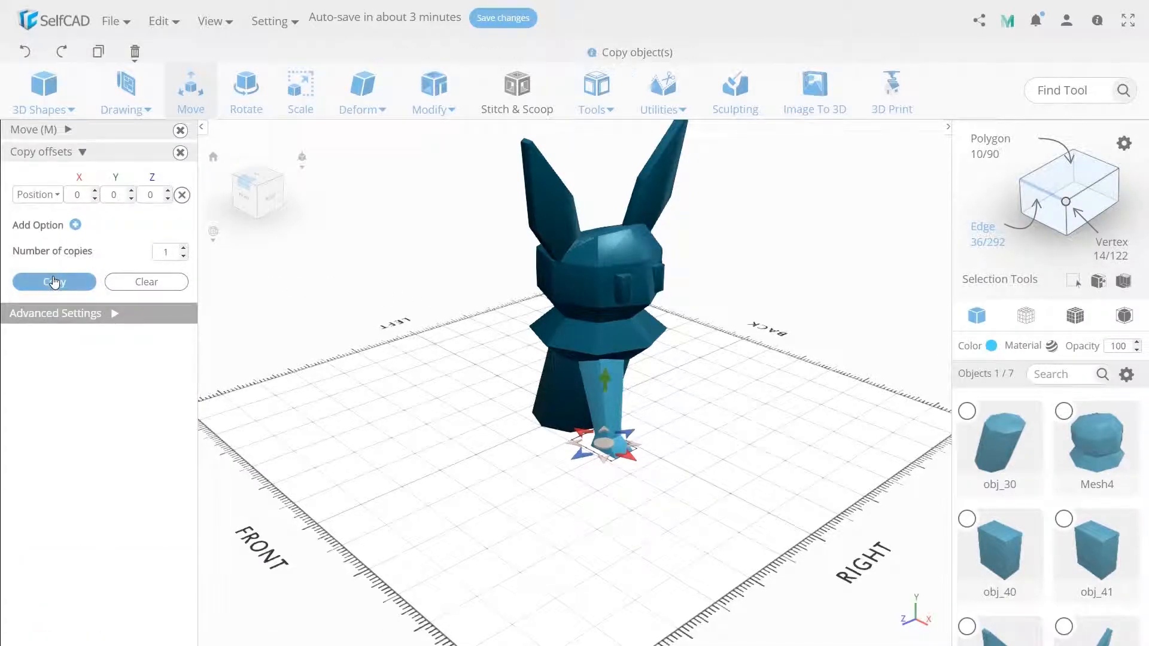
{"action": "left_click", "coordinate": [70, 149]}
{"action": "left_click", "coordinate": [163, 160]}
{"action": "type", "text": "-25"}
{"action": "key", "text": "Return"}
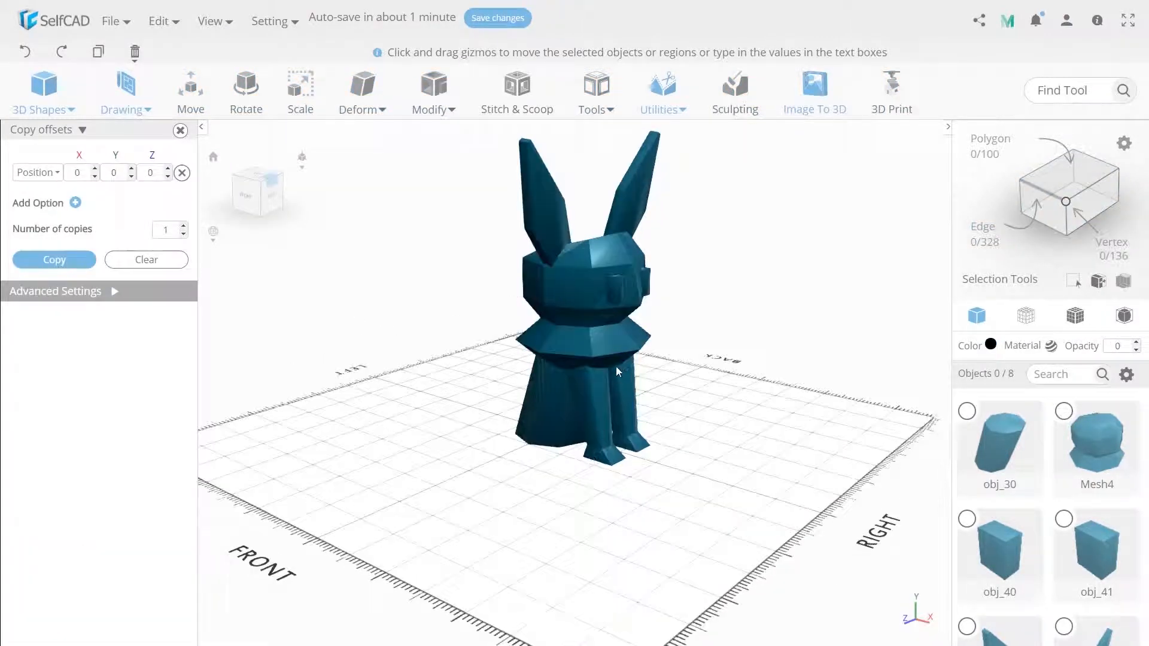
Shift the lower front edges of the head-and-collar mesh along X to about 109.85
{"action": "left_click", "coordinate": [630, 353]}
{"action": "left_click", "coordinate": [985, 233]}
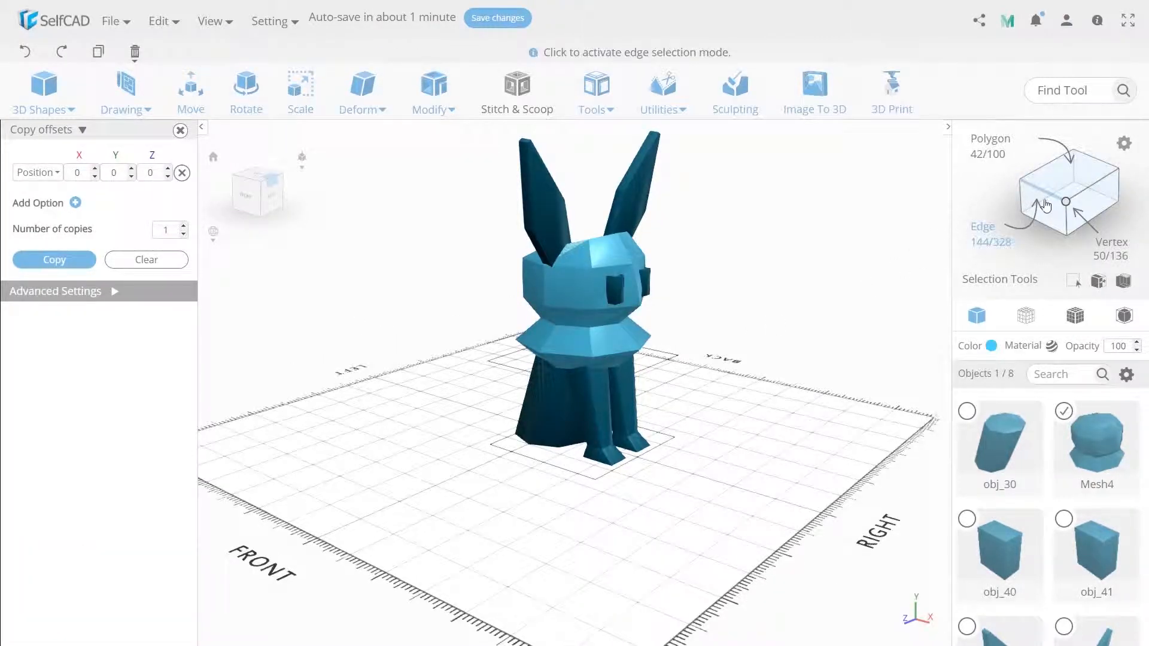
{"action": "right_click_drag", "start_coordinate": [628, 358], "coordinate": [615, 346]}
{"action": "left_click", "coordinate": [616, 346]}
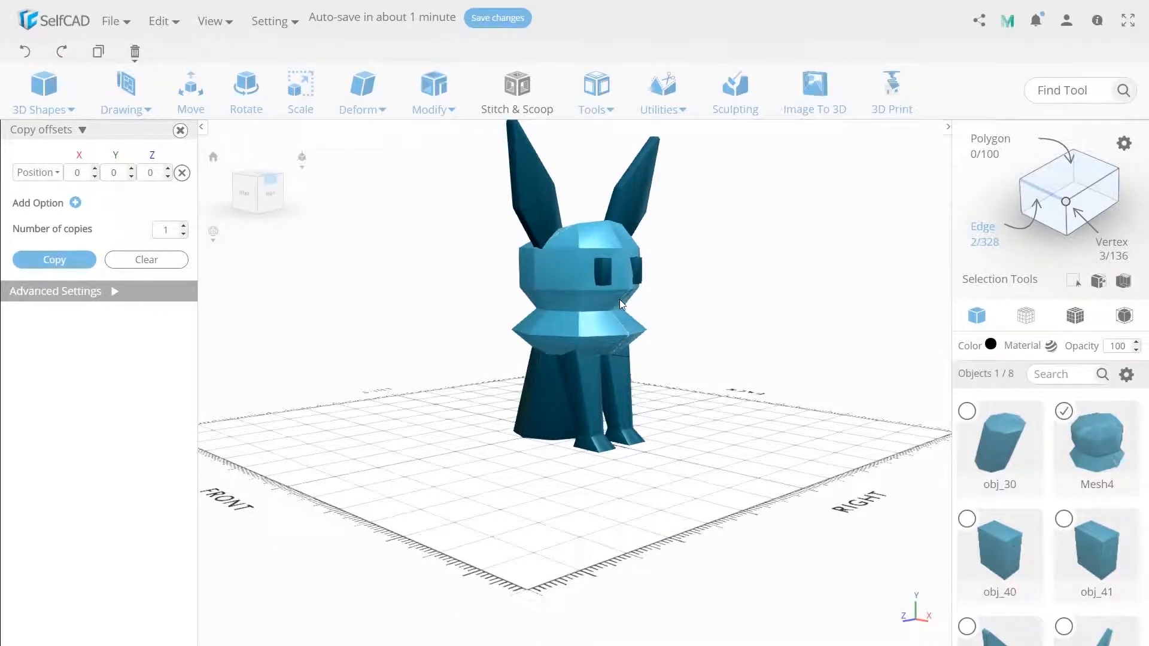
{"action": "left_click", "coordinate": [191, 90]}
{"action": "right_click_drag", "start_coordinate": [680, 479], "coordinate": [672, 432]}
{"action": "left_click_drag", "start_coordinate": [647, 389], "coordinate": [649, 390]}
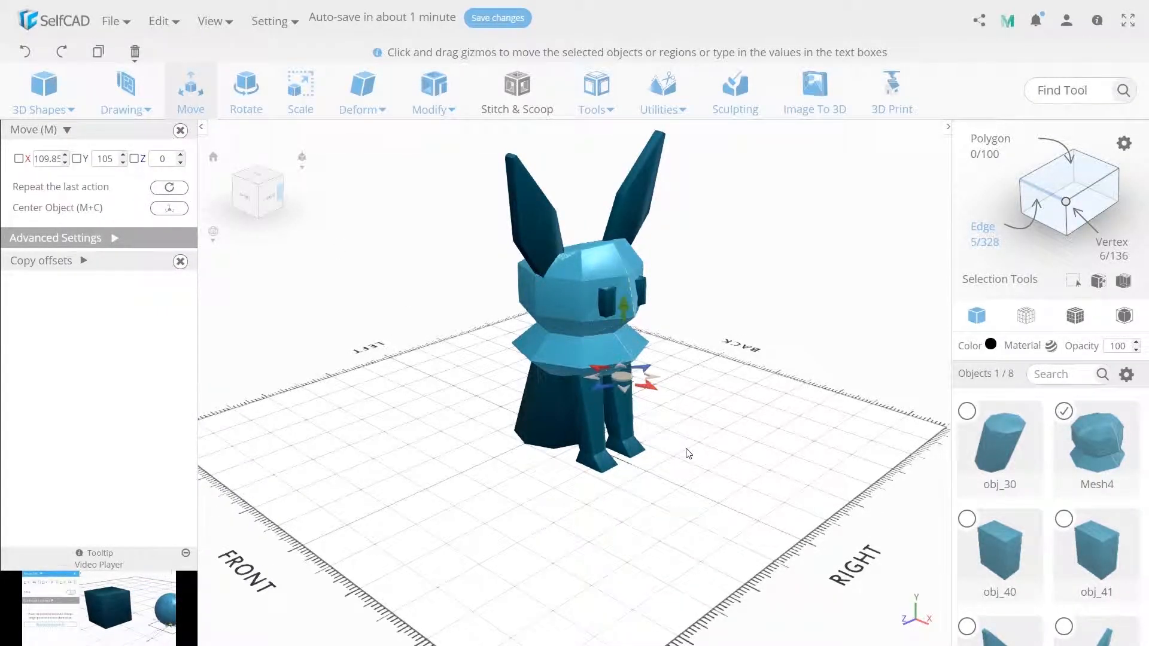
{"action": "left_click", "coordinate": [705, 461]}
{"action": "right_click_drag", "start_coordinate": [705, 461], "coordinate": [705, 452]}
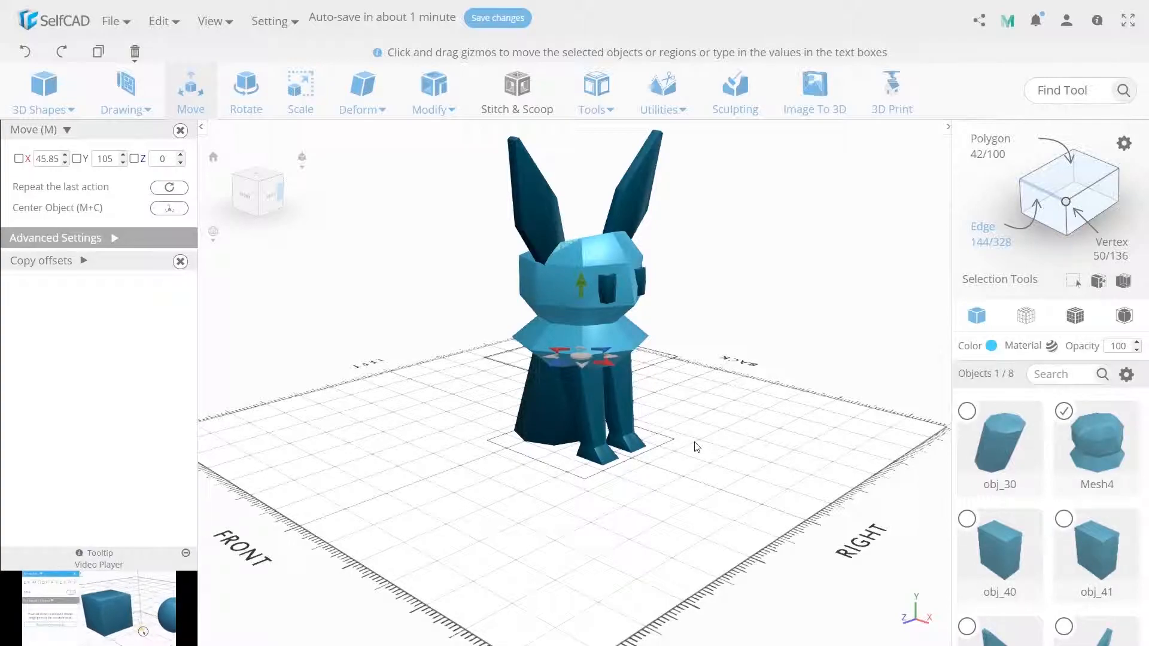
Move the front neck vertex between the head and the collar along X to about 104
{"action": "left_click", "coordinate": [1067, 204]}
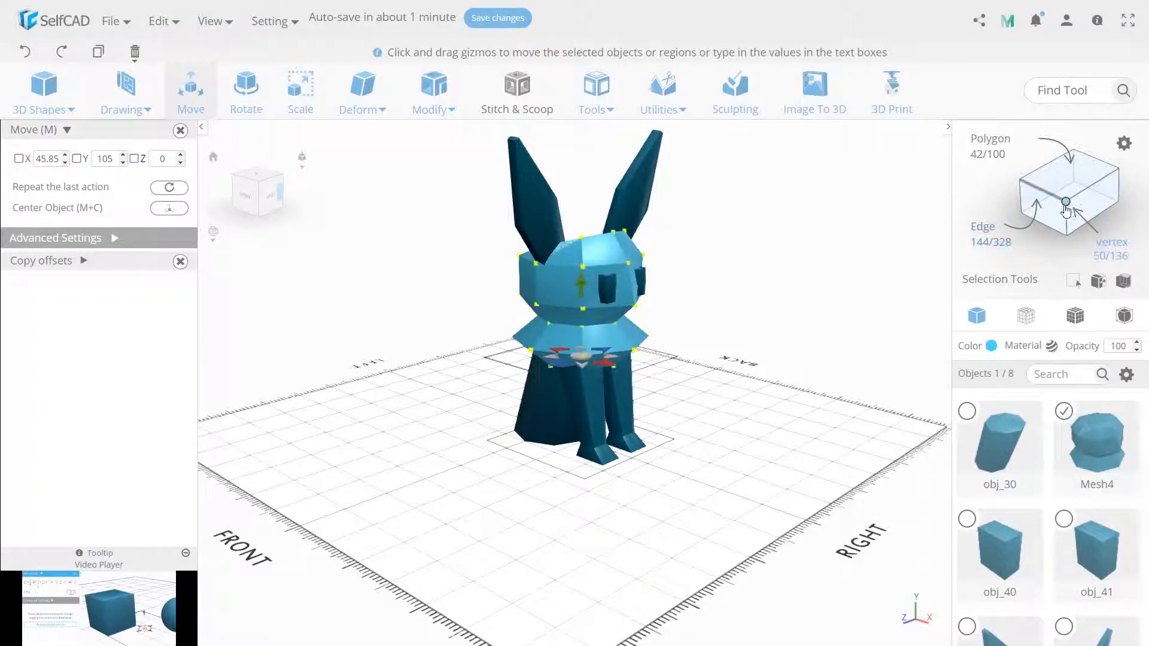
{"action": "left_click", "coordinate": [618, 328]}
{"action": "right_click_drag", "start_coordinate": [640, 331], "coordinate": [638, 332]}
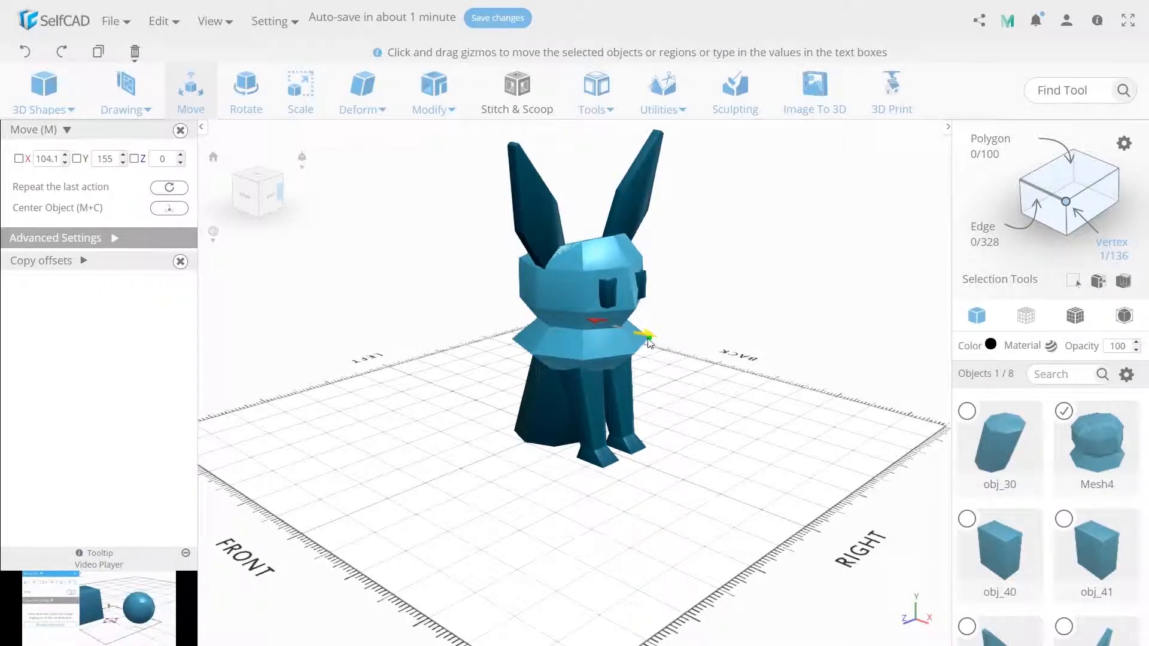
{"action": "left_click_drag", "start_coordinate": [641, 331], "coordinate": [741, 370]}
{"action": "left_click", "coordinate": [682, 440]}
{"action": "right_click_drag", "start_coordinate": [679, 440], "coordinate": [691, 446]}
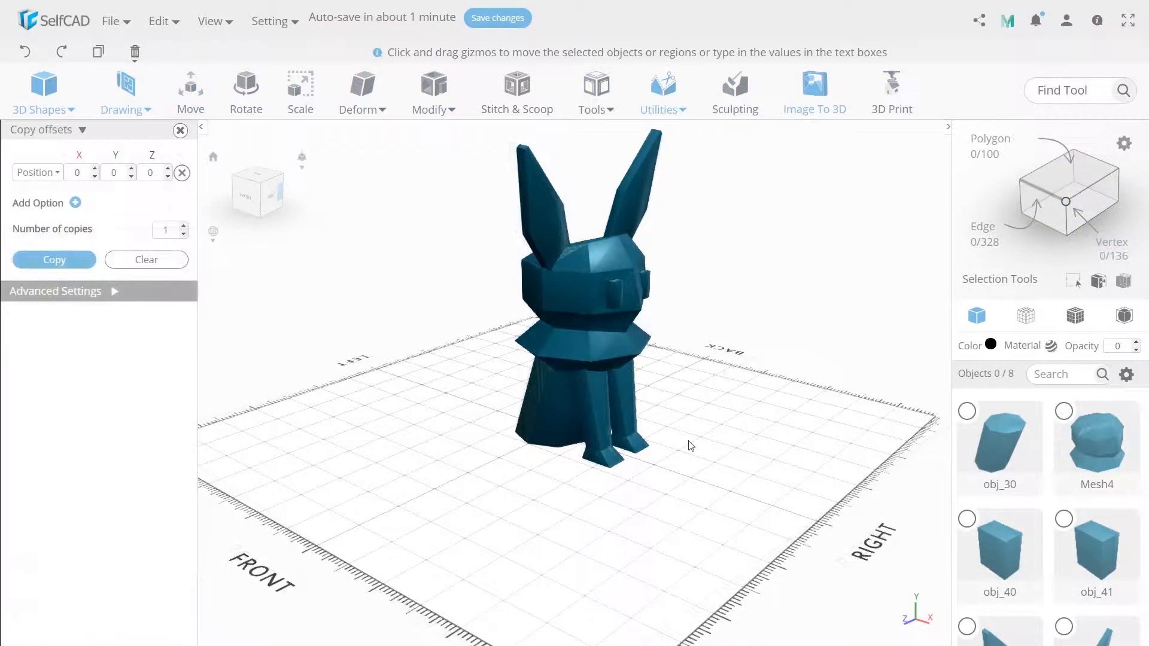
Shift the bottom face of the slanted body backward along X to about -7.5
{"action": "left_click", "coordinate": [557, 436]}
{"action": "right_click_drag", "start_coordinate": [533, 505], "coordinate": [680, 421]}
{"action": "left_click", "coordinate": [1060, 195]}
{"action": "left_click", "coordinate": [576, 421]}
{"action": "right_click_drag", "start_coordinate": [744, 524], "coordinate": [577, 561]}
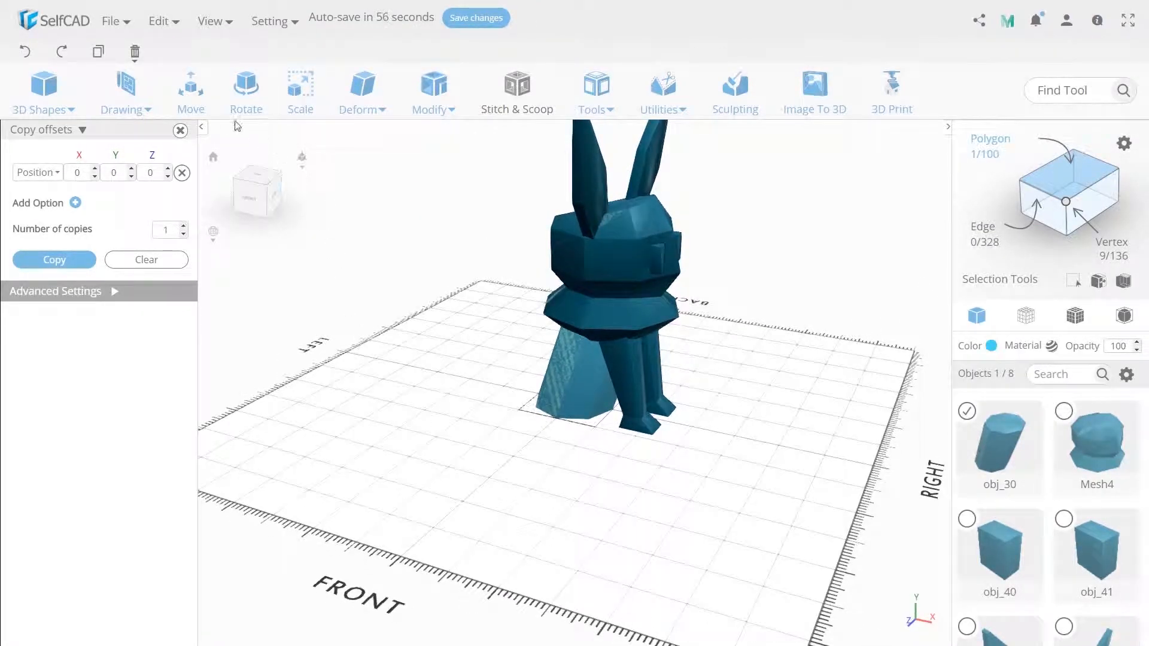
{"action": "left_click", "coordinate": [193, 102]}
{"action": "left_click_drag", "start_coordinate": [614, 409], "coordinate": [605, 408]}
{"action": "right_click_drag", "start_coordinate": [606, 407], "coordinate": [602, 412]}
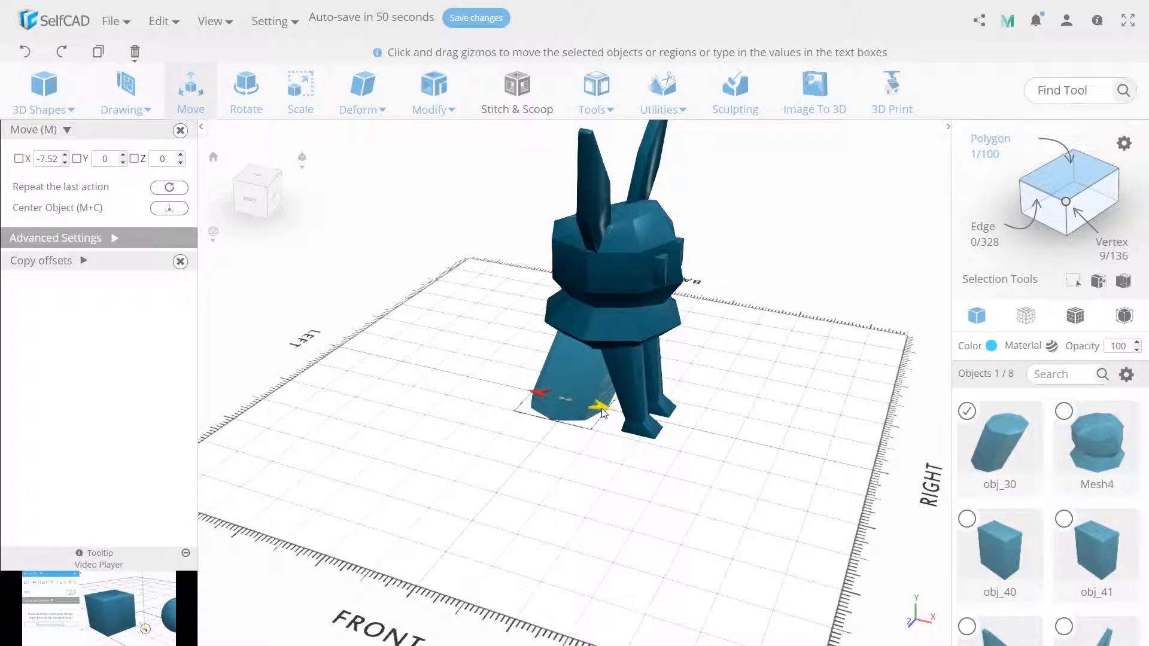
{"action": "left_click", "coordinate": [740, 469]}
{"action": "right_click_drag", "start_coordinate": [741, 469], "coordinate": [675, 459]}
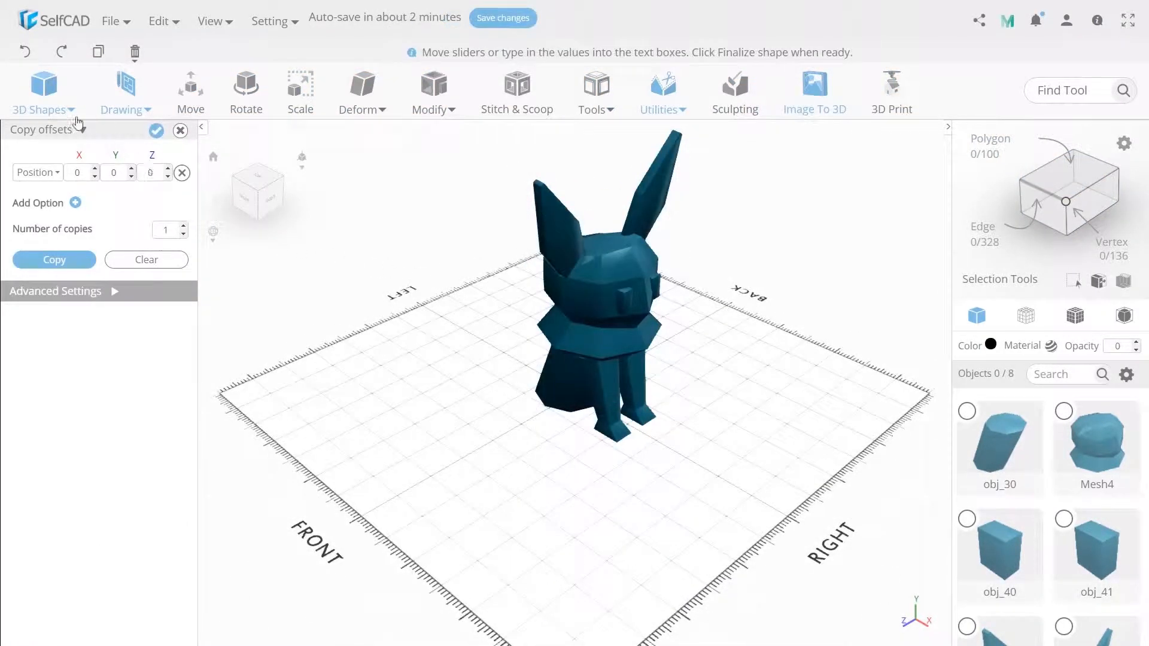
Start a four-edged Shape Generator shape with top radius 15, bottom radius 25 and height 20 for the hind leg
{"action": "left_click", "coordinate": [71, 111]}
{"action": "left_click", "coordinate": [70, 316]}
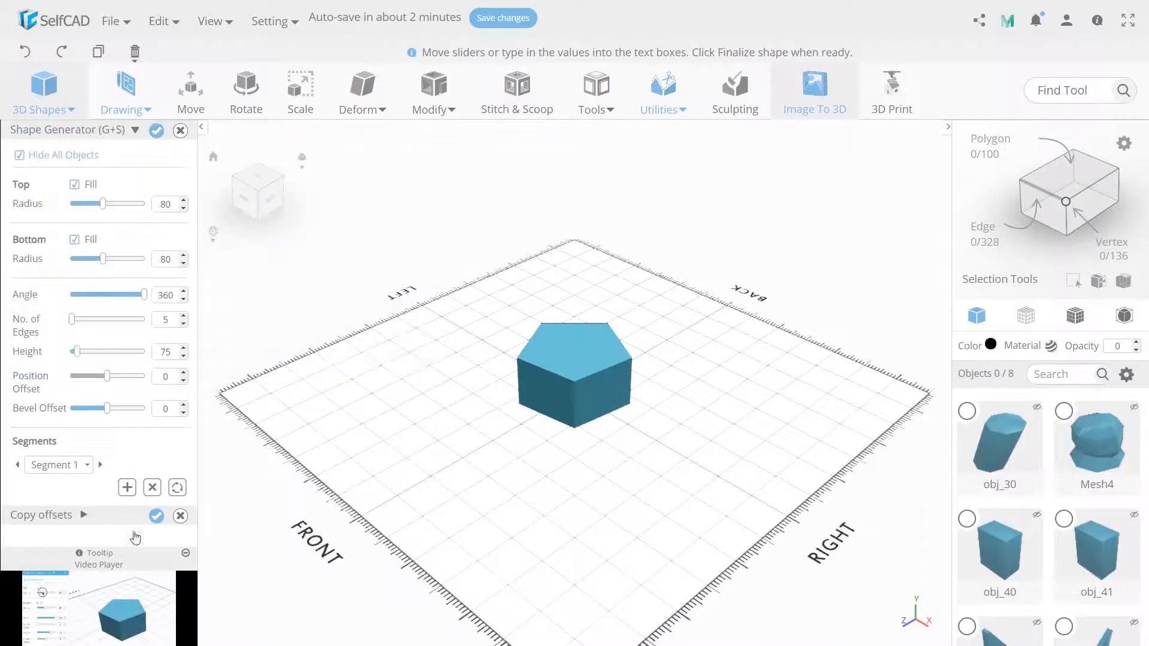
{"action": "left_click", "coordinate": [183, 323]}
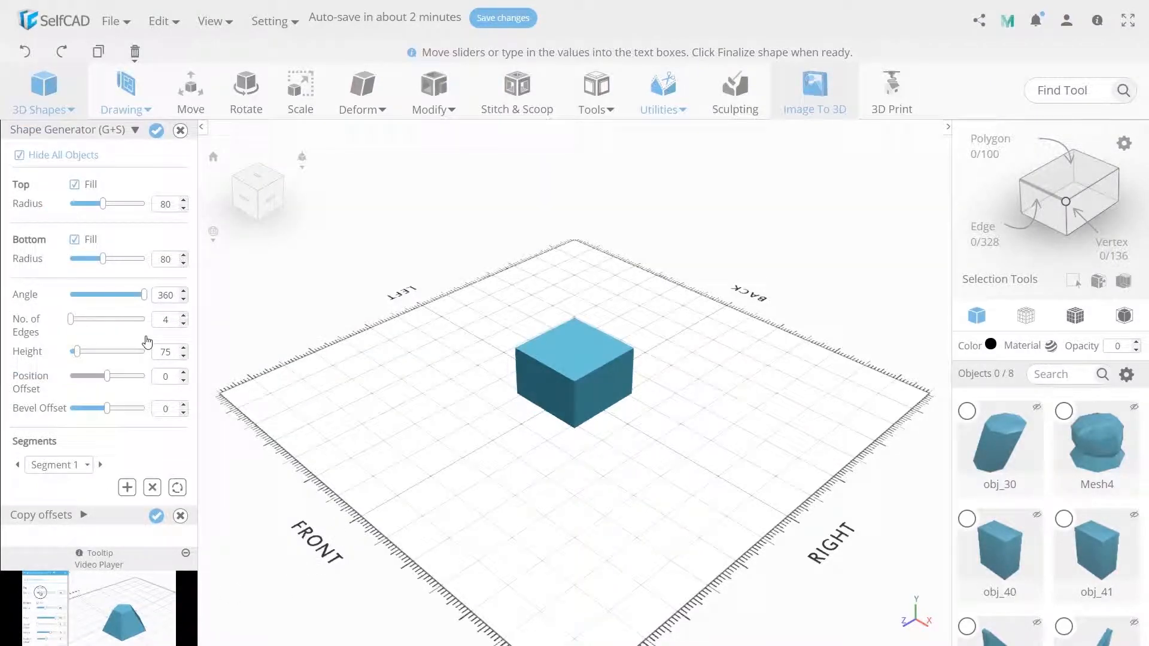
{"action": "left_click", "coordinate": [169, 208]}
{"action": "type", "text": "15"}
{"action": "double_click", "coordinate": [168, 260]}
{"action": "type", "text": "20"}
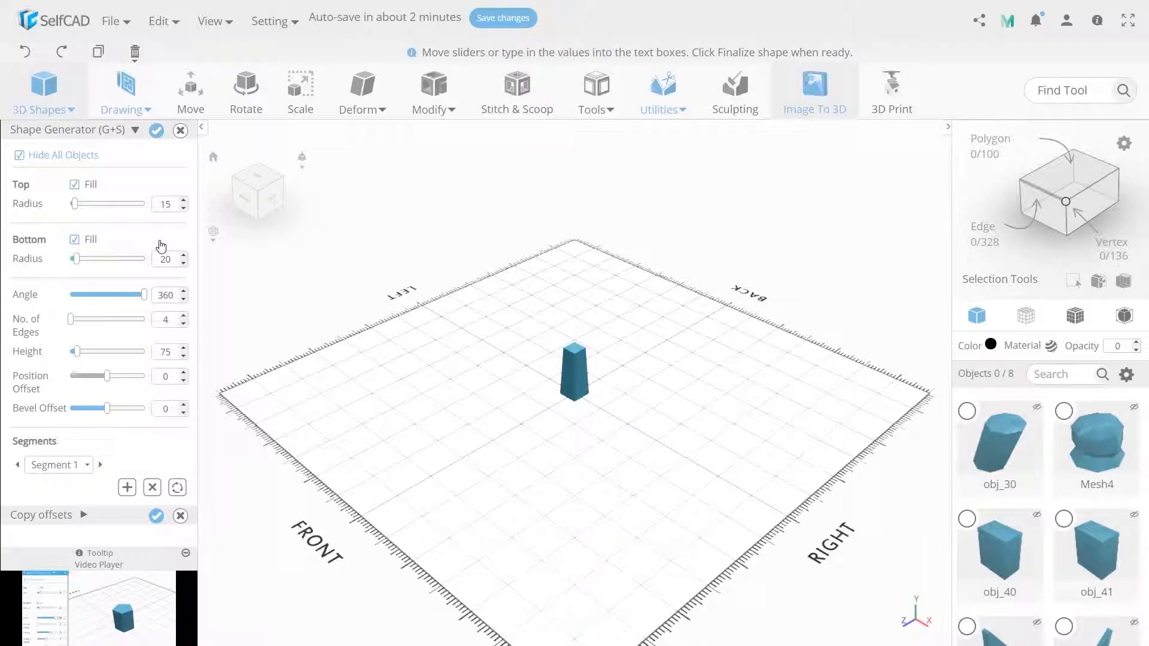
{"action": "double_click", "coordinate": [165, 351]}
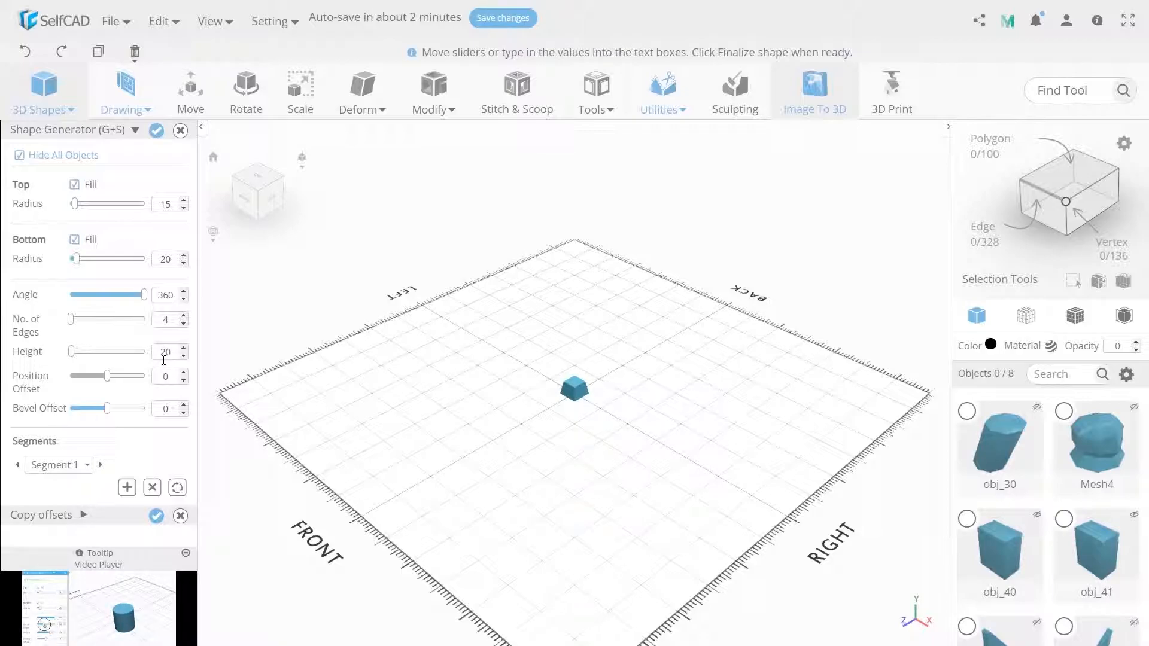
{"action": "type", "text": "25"}
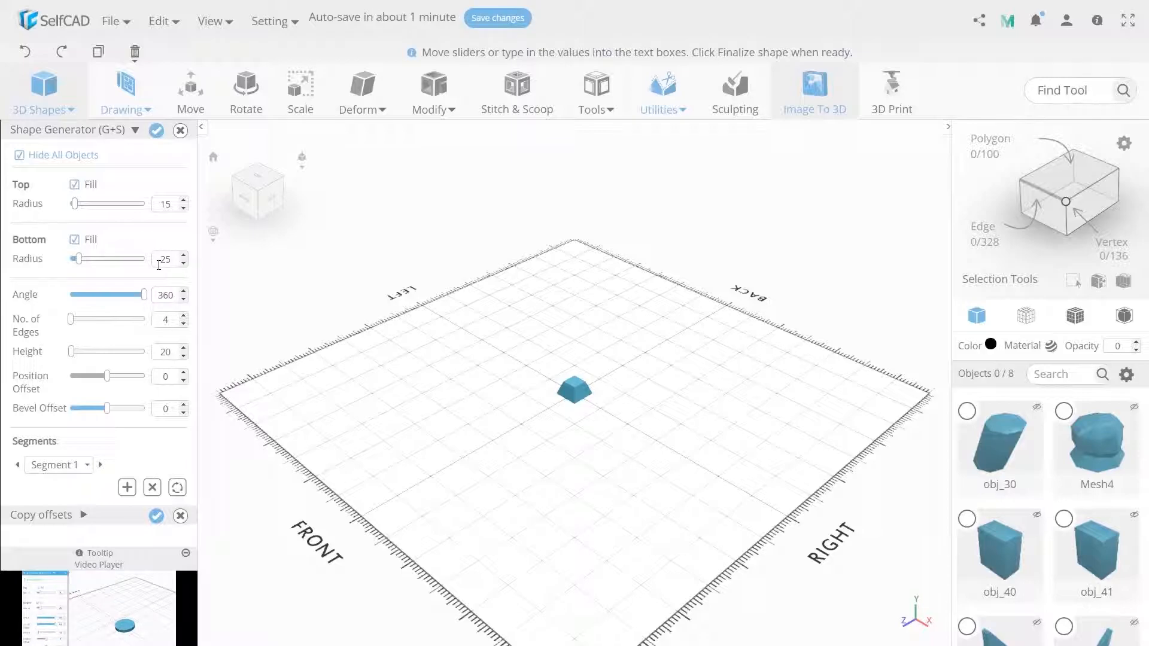
Add a second segment 80 high, bulge it outward with the bevel offset and finalize the hind leg
{"action": "left_click", "coordinate": [127, 487]}
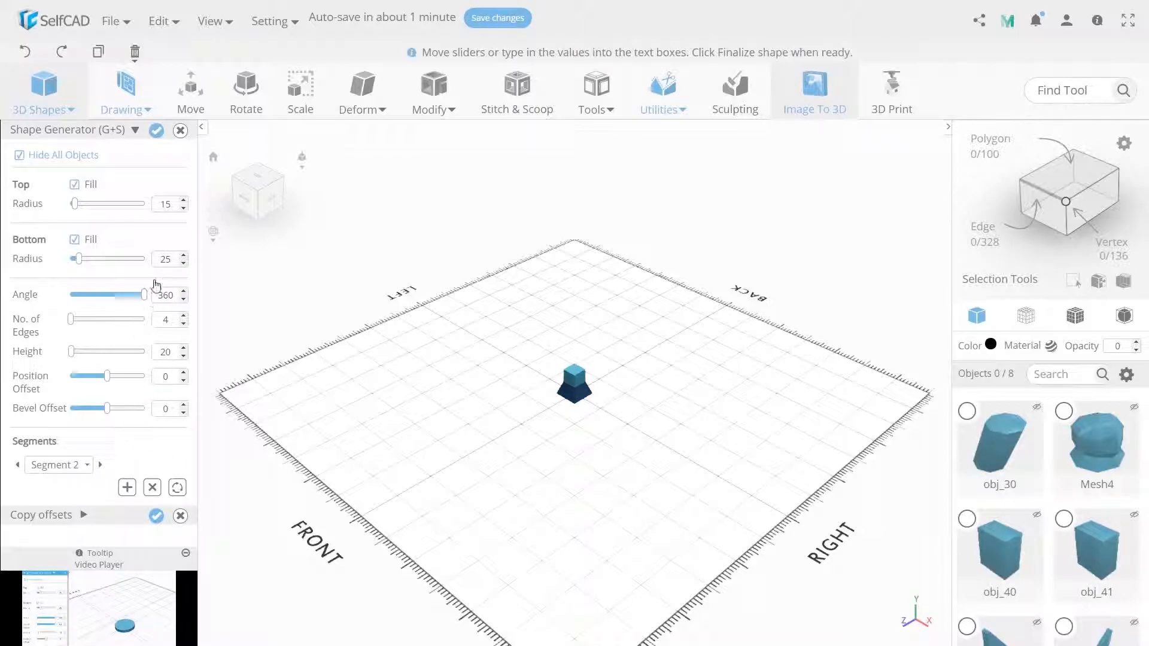
{"action": "left_click", "coordinate": [167, 351]}
{"action": "type", "text": "8"}
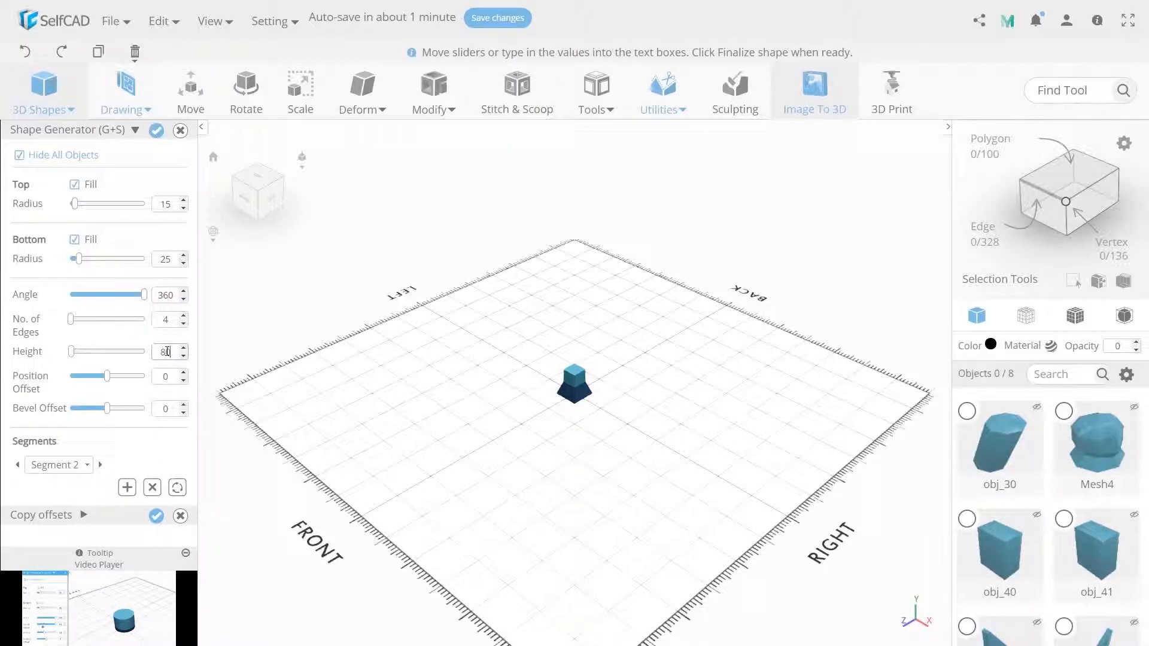
{"action": "type", "text": "0"}
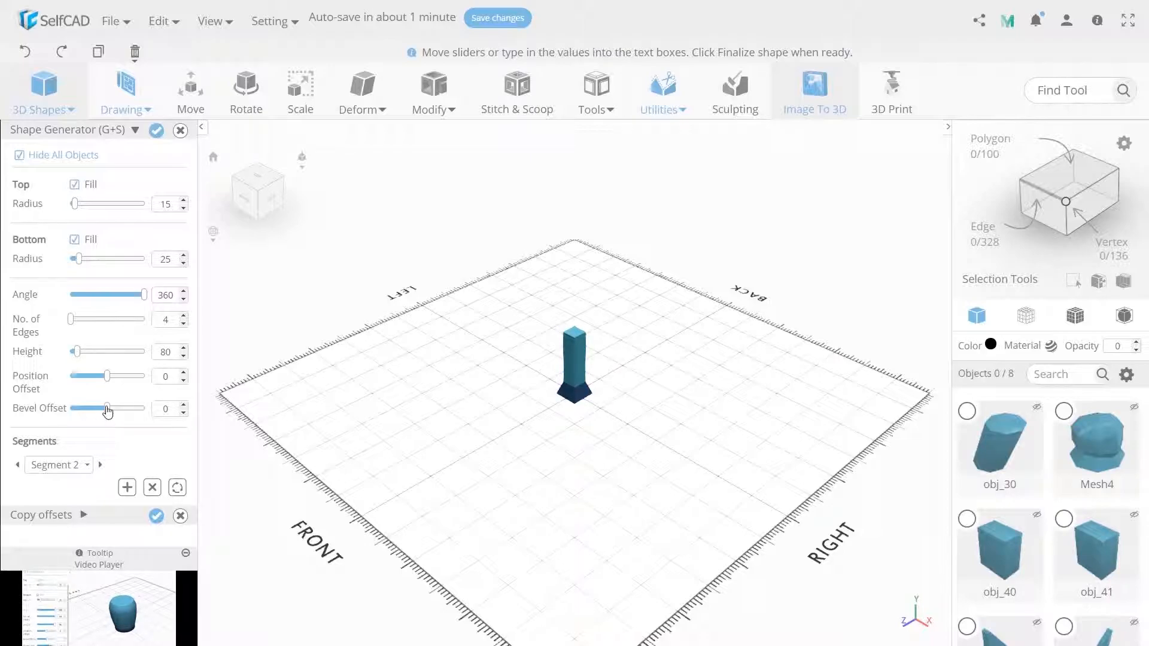
{"action": "left_click_drag", "start_coordinate": [107, 409], "coordinate": [112, 412]}
{"action": "left_click", "coordinate": [156, 130]}
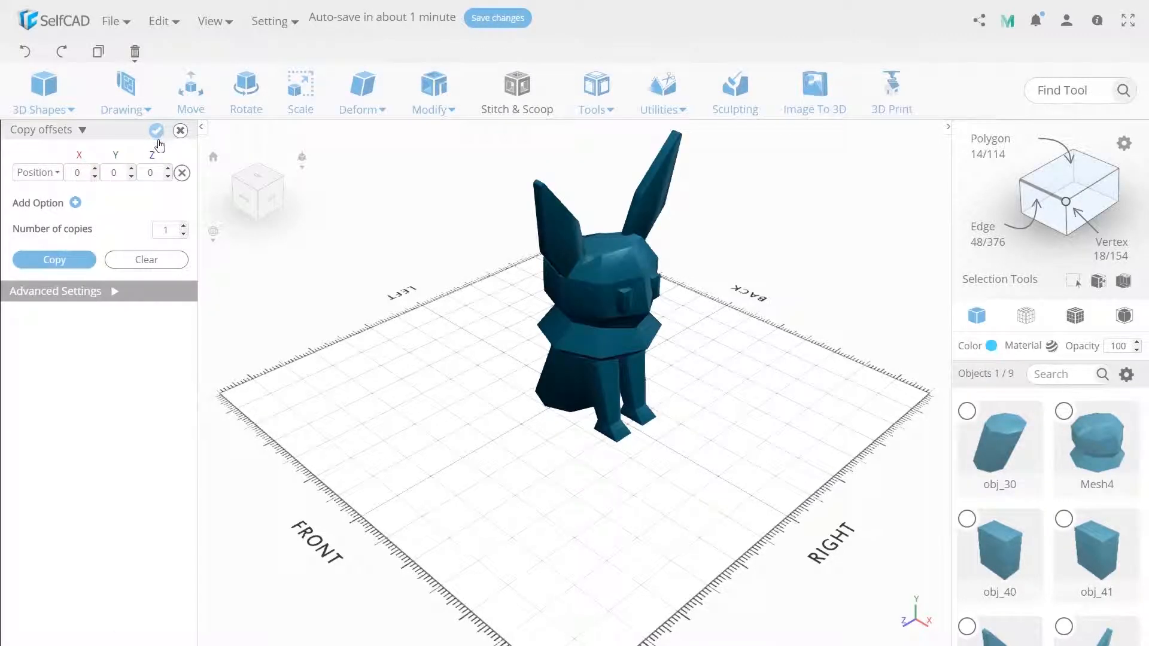
Move the new hind leg beside the body to Z 65 and scale it to X 100, Z 50
{"action": "left_click", "coordinate": [191, 92]}
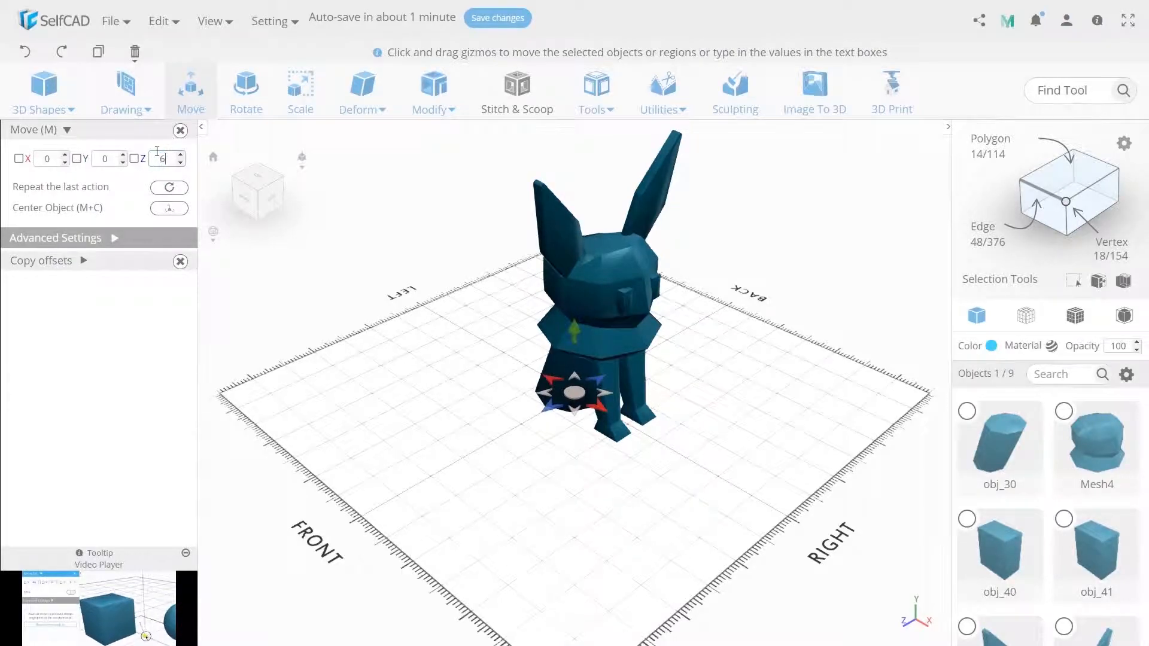
{"action": "key", "text": "s"}
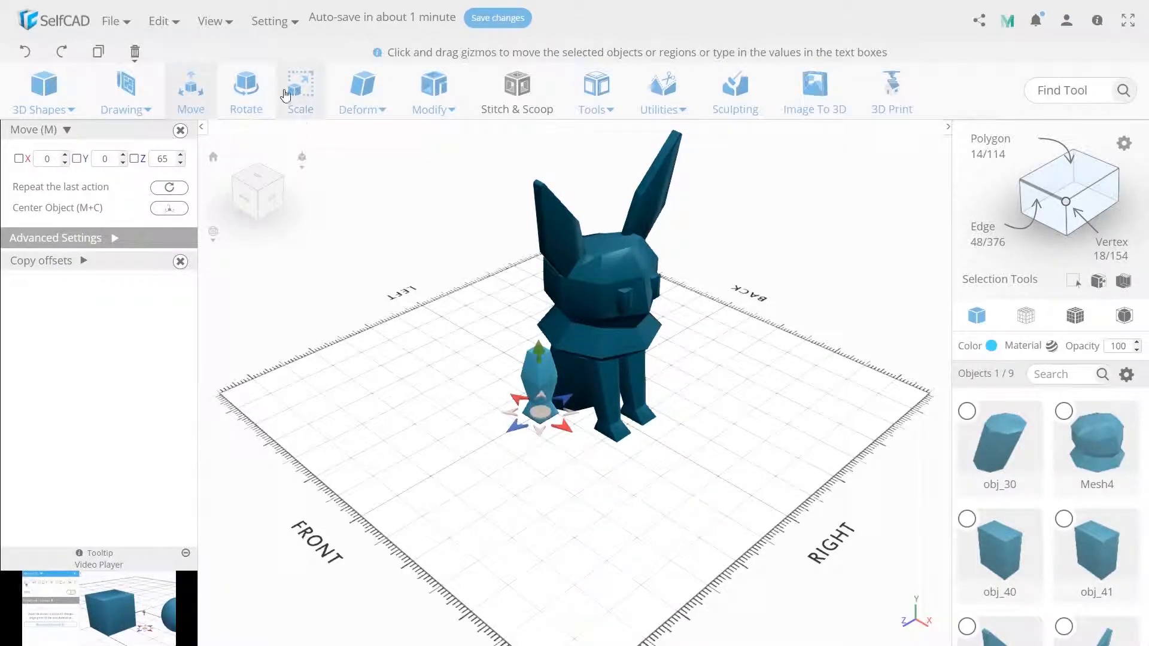
{"action": "double_click", "coordinate": [48, 158]}
{"action": "type", "text": "100"}
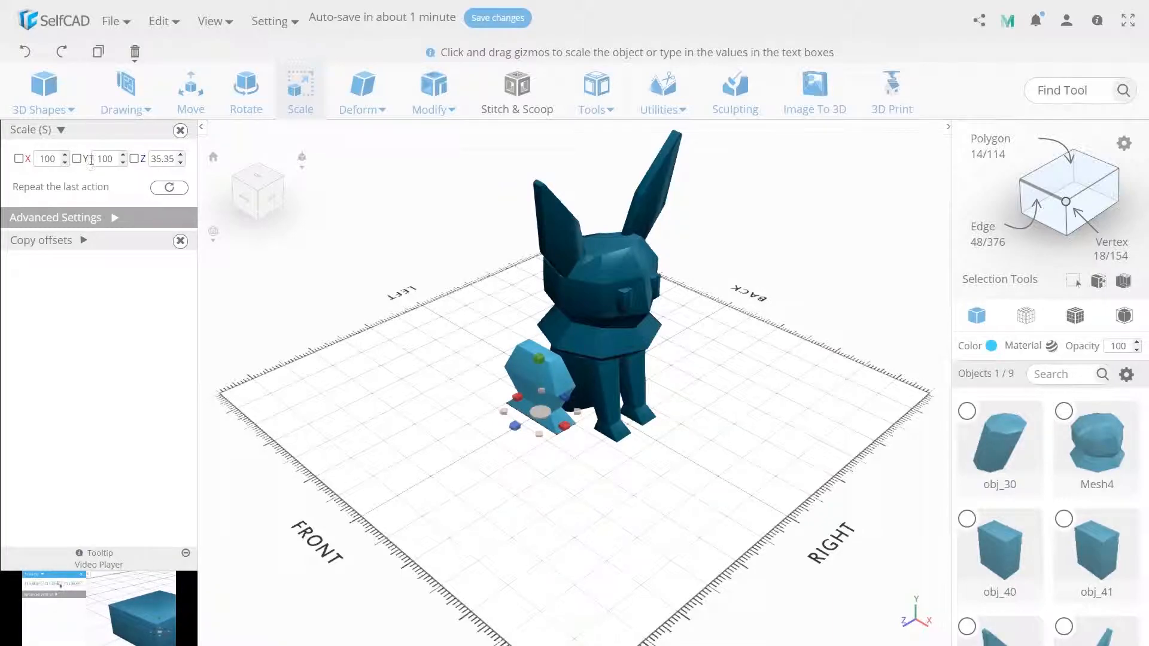
{"action": "double_click", "coordinate": [161, 158]}
{"action": "type", "text": "50"}
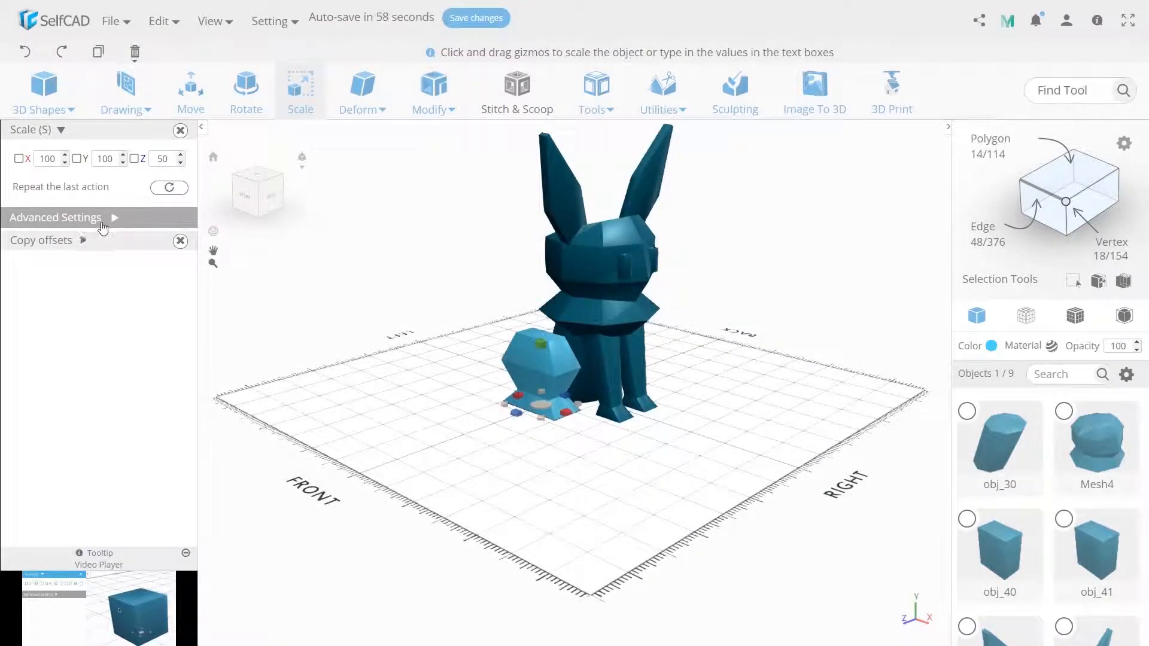
Scale the hind leg proportionally to 80 along X
{"action": "left_click", "coordinate": [112, 219]}
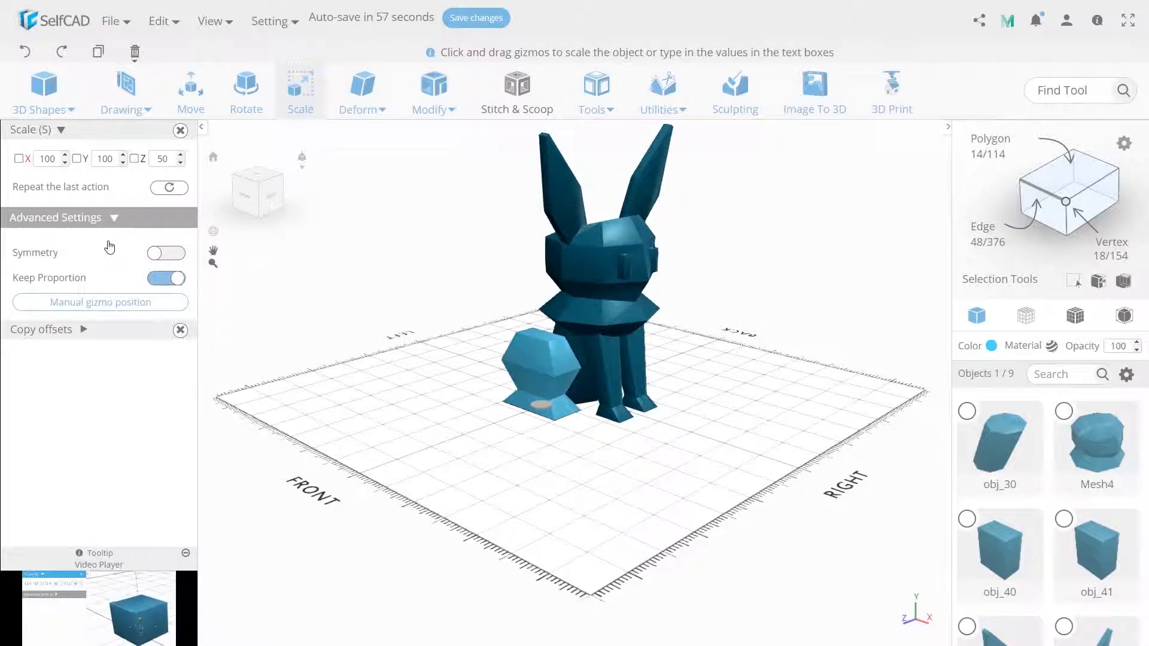
{"action": "double_click", "coordinate": [53, 160]}
{"action": "type", "text": "80"}
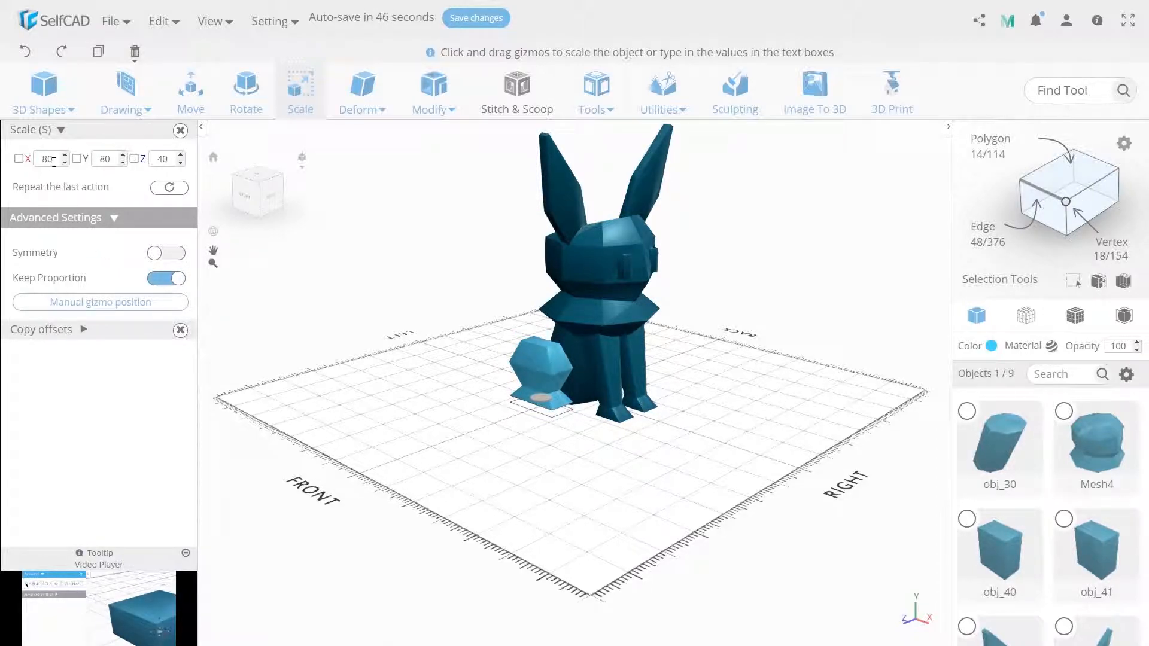
Lower the hind leg to Y 0 and place it against the side of the body at X 23, Z 42
{"action": "left_click", "coordinate": [191, 90]}
{"action": "double_click", "coordinate": [108, 158]}
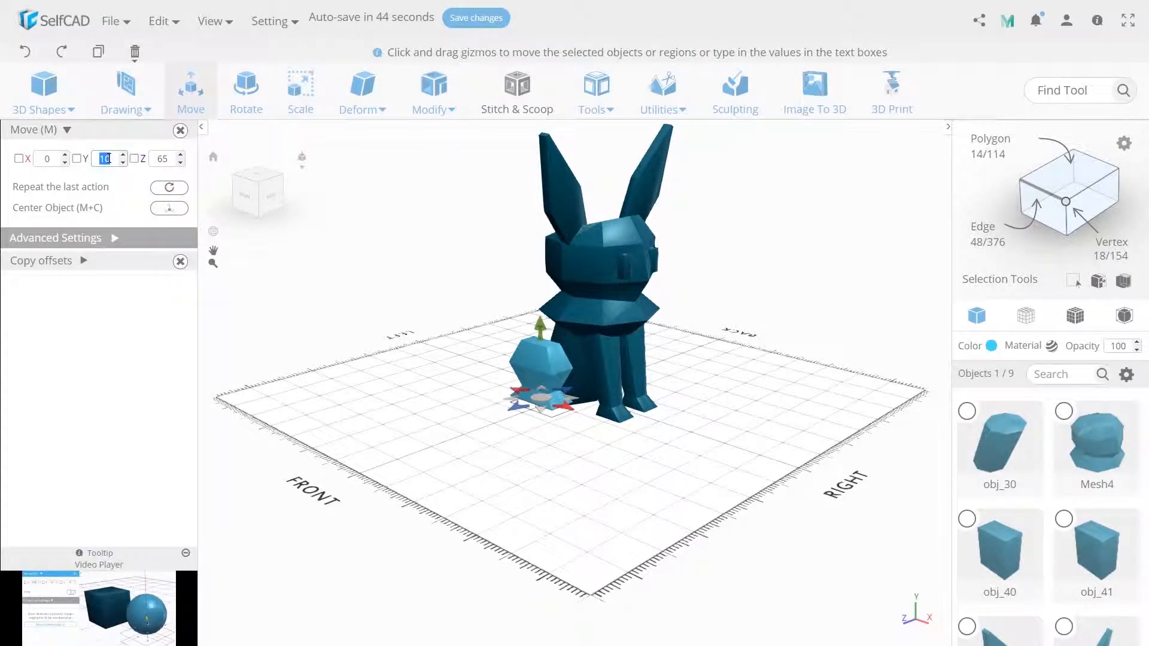
{"action": "type", "text": "0"}
{"action": "right_click_drag", "start_coordinate": [415, 388], "coordinate": [420, 424]}
{"action": "left_click_drag", "start_coordinate": [521, 420], "coordinate": [564, 413]}
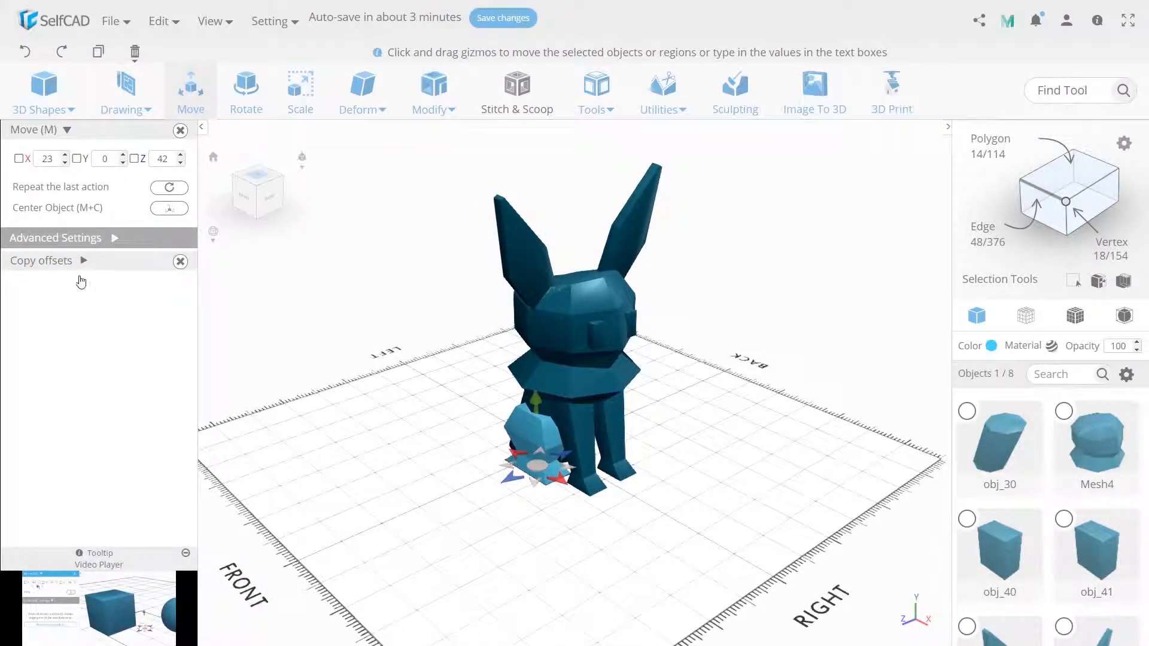
Copy the hind leg and move the copy to the opposite side of the body at Z -42
{"action": "left_click", "coordinate": [86, 262]}
{"action": "left_click", "coordinate": [37, 282]}
{"action": "double_click", "coordinate": [158, 165]}
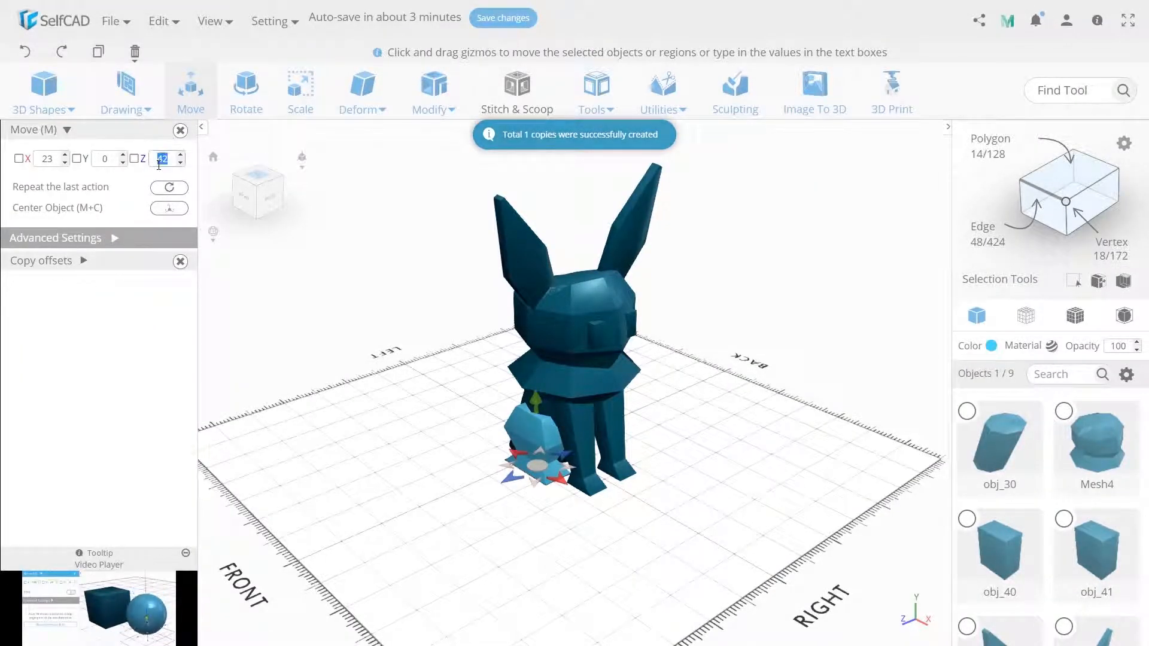
{"action": "type", "text": "-42"}
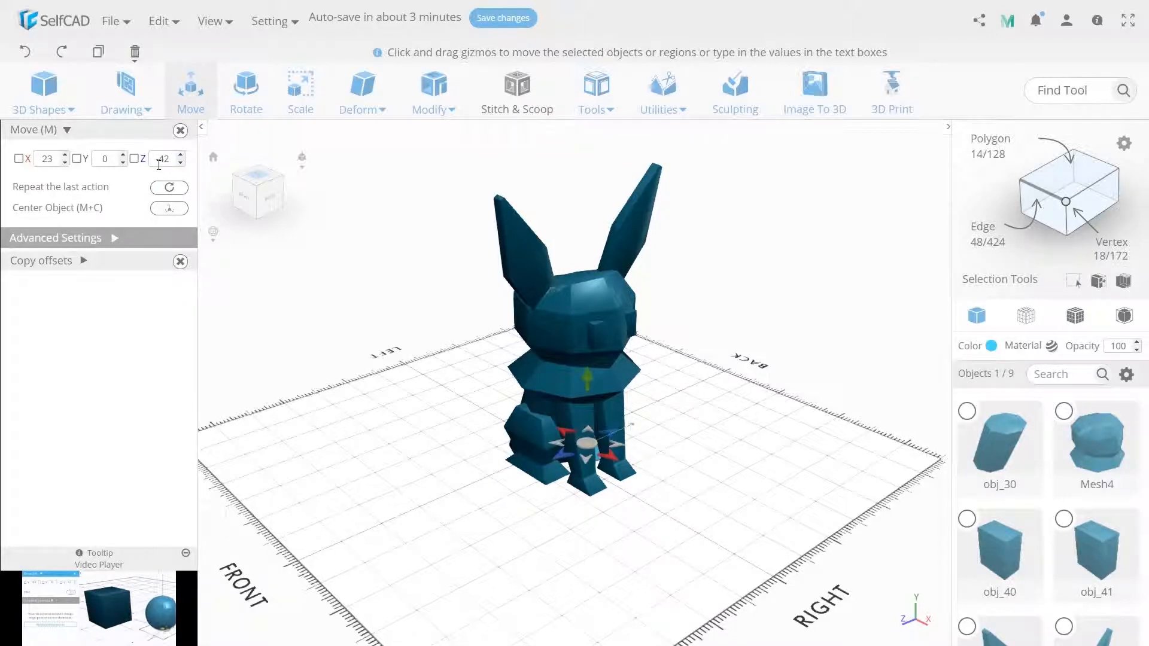
{"action": "left_click_drag", "start_coordinate": [759, 428], "coordinate": [543, 426]}
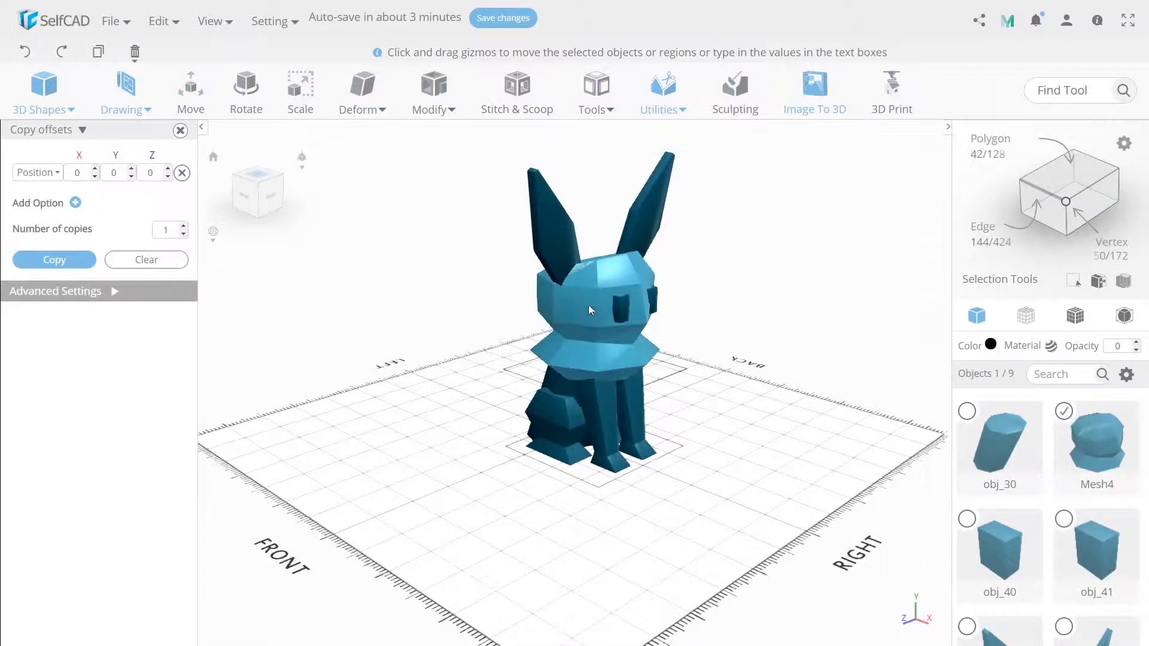
Raise the central vertex on top of the head to about Y 243
{"action": "left_click_drag", "start_coordinate": [587, 304], "coordinate": [629, 383]}
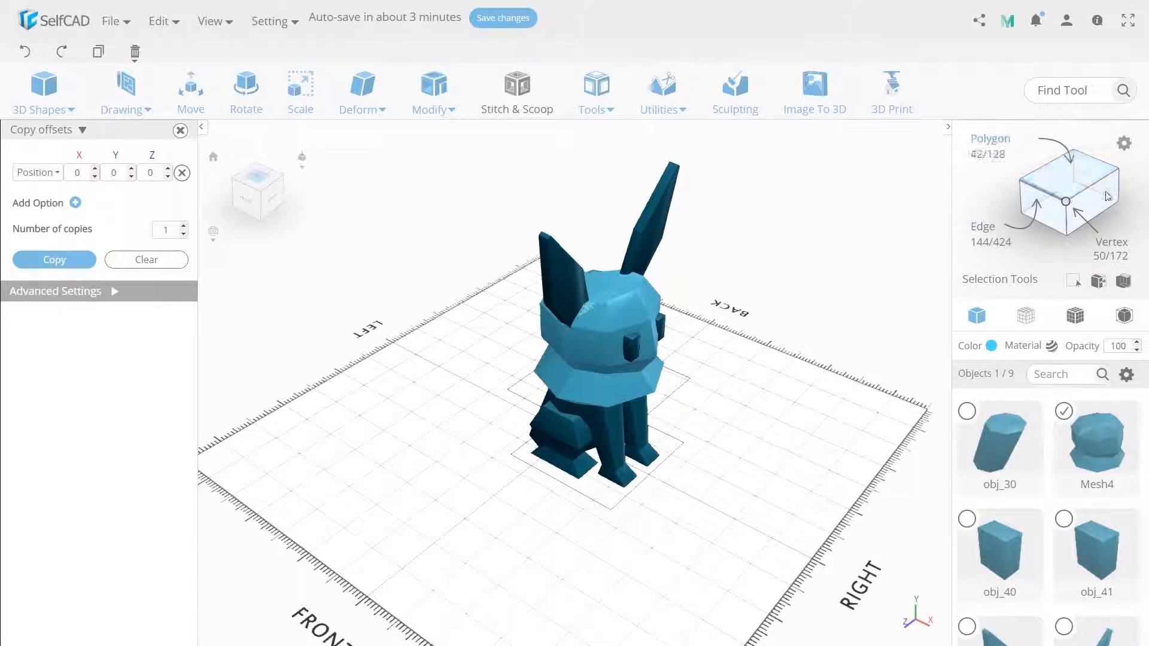
{"action": "left_click", "coordinate": [601, 286]}
{"action": "left_click", "coordinate": [192, 102]}
{"action": "left_click_drag", "start_coordinate": [476, 286], "coordinate": [524, 259]}
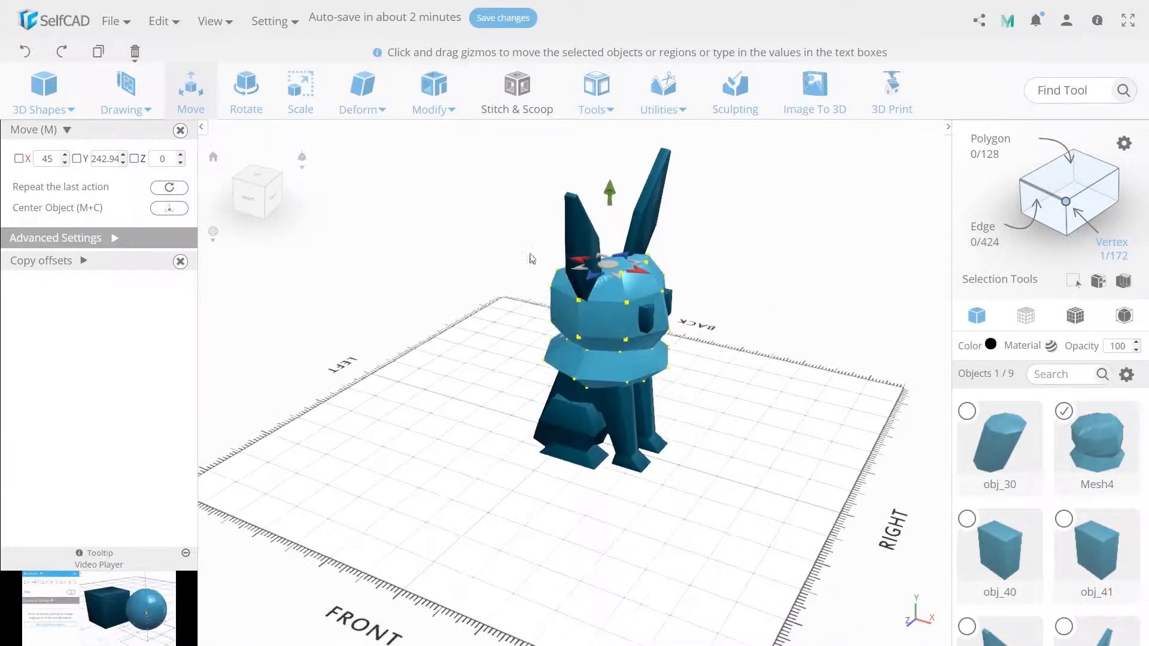
Raise the central vertex on top of the head slightly further to make a more pointed crown
{"action": "left_click_drag", "start_coordinate": [605, 193], "coordinate": [606, 163]}
{"action": "left_click_drag", "start_coordinate": [633, 253], "coordinate": [635, 219]}
{"action": "left_click_drag", "start_coordinate": [628, 165], "coordinate": [628, 169]}
{"action": "left_click", "coordinate": [747, 350]}
{"action": "left_click_drag", "start_coordinate": [747, 350], "coordinate": [721, 328]}
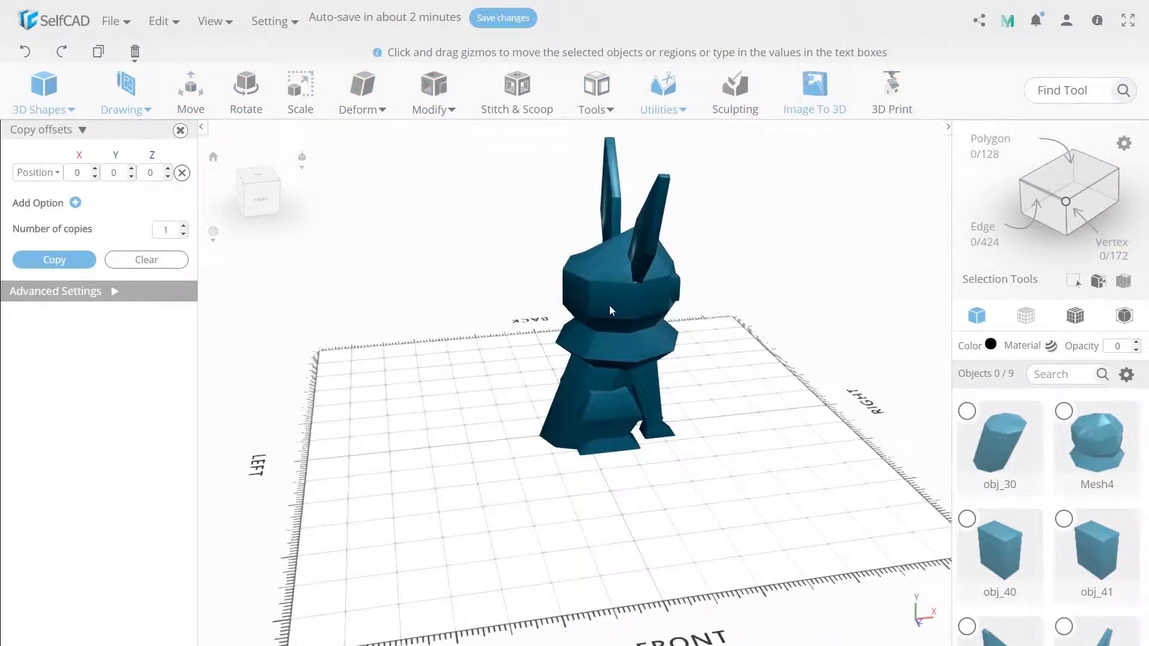
Lower the three upper vertices at the back of the head to about Y 207 and shift them to about X -11
{"action": "left_click", "coordinate": [609, 305]}
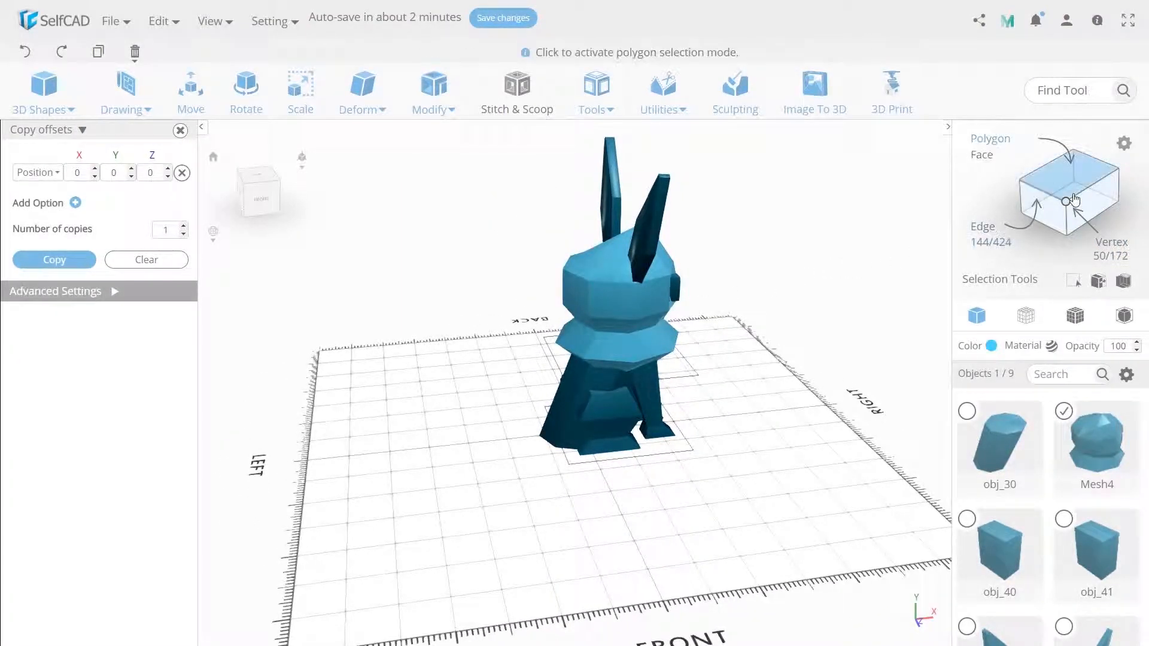
{"action": "left_click", "coordinate": [563, 270]}
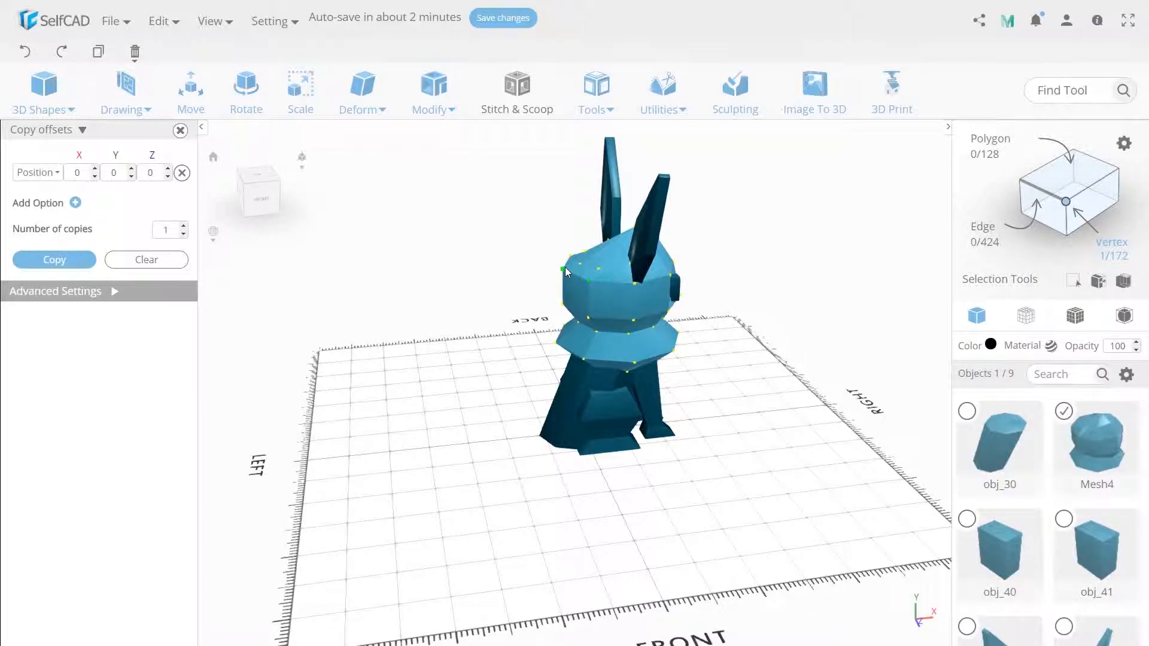
{"action": "right_click_drag", "start_coordinate": [568, 256], "coordinate": [596, 277]}
{"action": "scroll", "coordinate": [561, 268], "scroll_direction": "up", "scroll_amount": 3}
{"action": "left_click", "coordinate": [191, 96]}
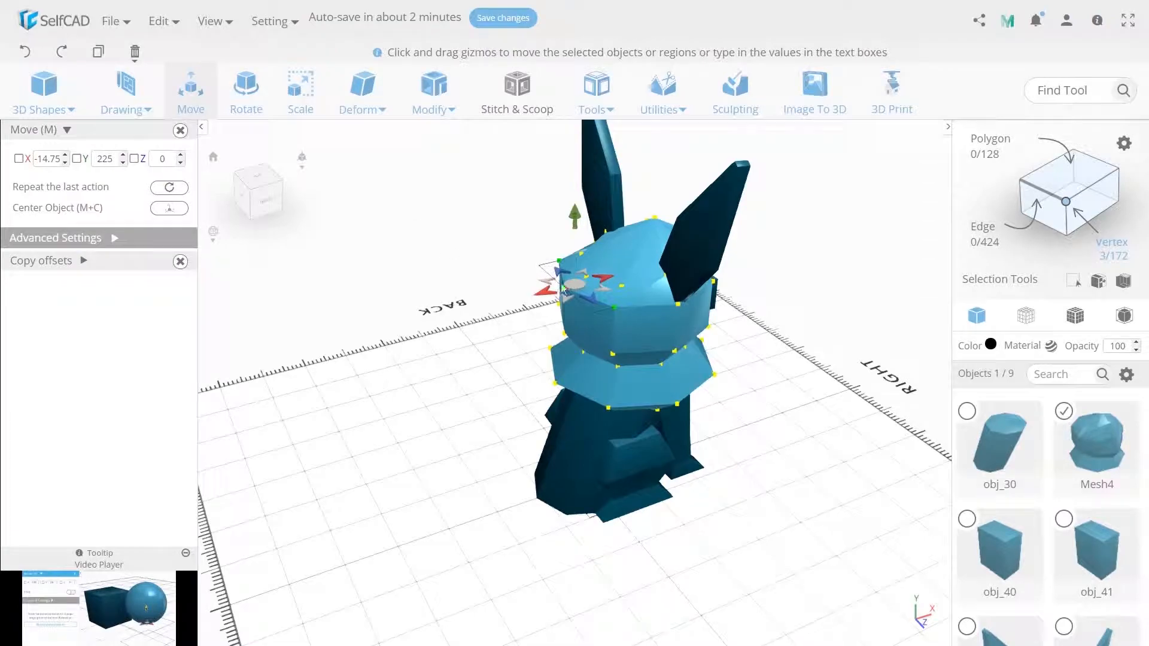
{"action": "left_click_drag", "start_coordinate": [575, 236], "coordinate": [576, 251]}
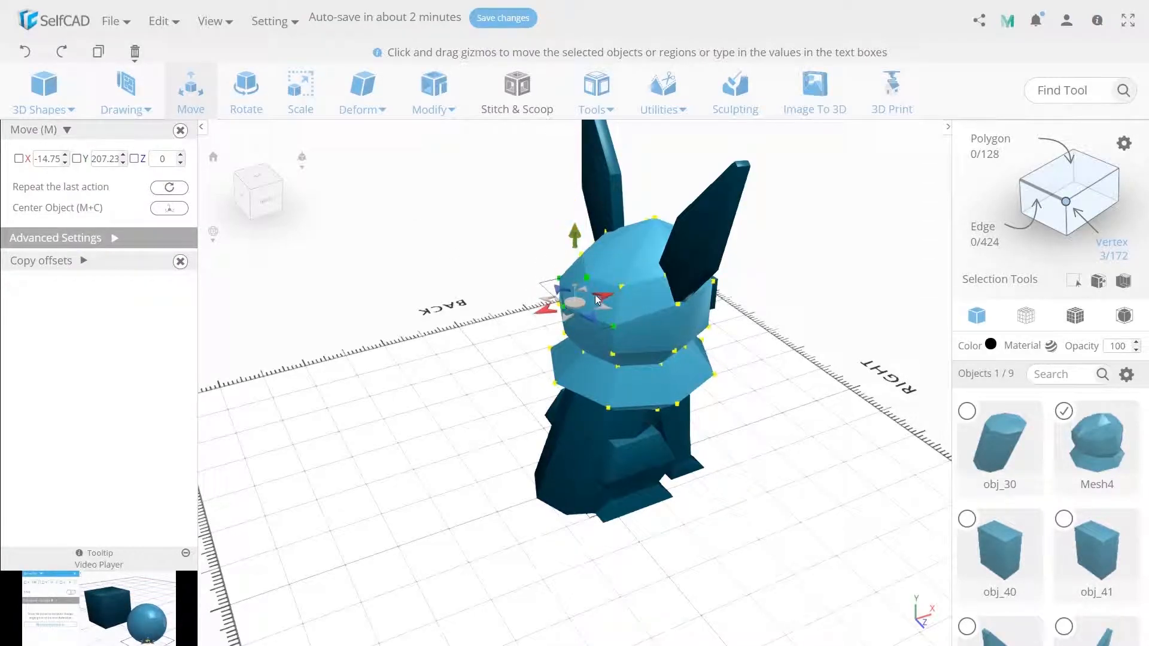
{"action": "scroll", "coordinate": [492, 310], "scroll_direction": "up", "scroll_amount": 2}
{"action": "right_click_drag", "start_coordinate": [477, 301], "coordinate": [447, 281]}
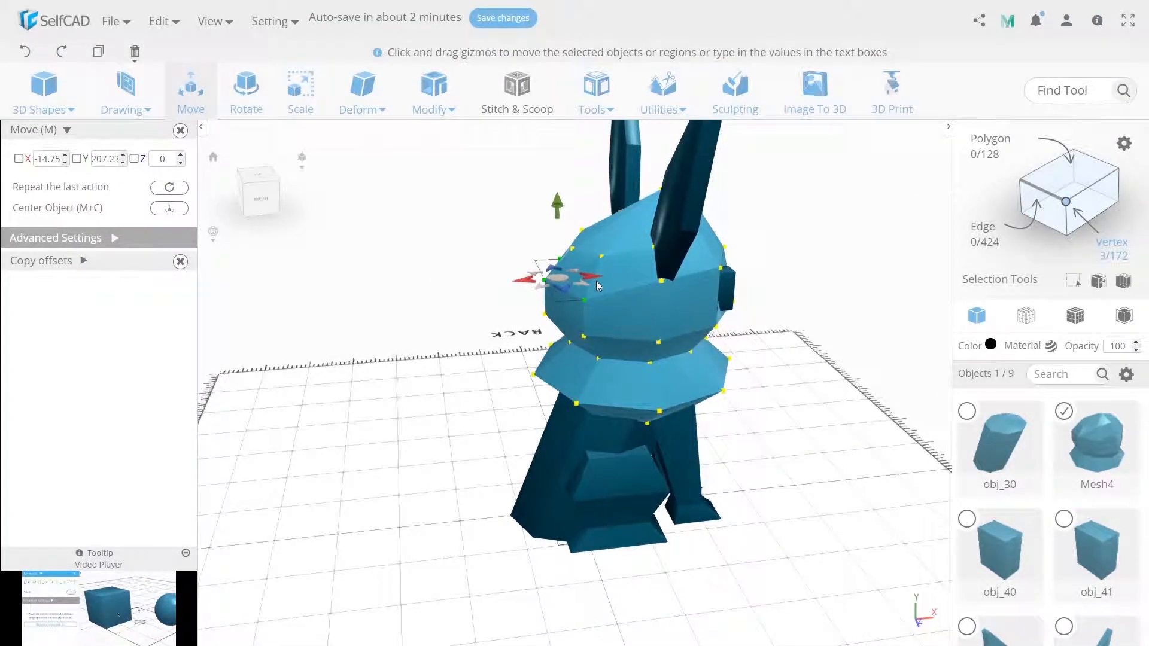
{"action": "left_click_drag", "start_coordinate": [590, 275], "coordinate": [603, 272]}
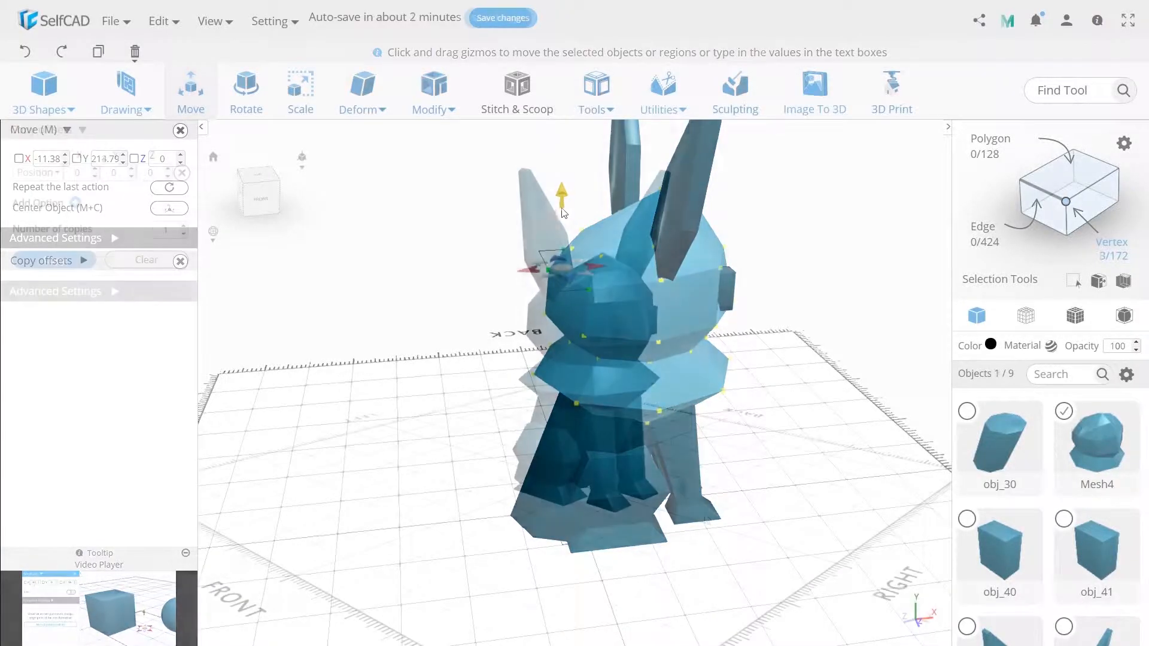
Hide the body and legs to expose the underside of the head mesh
{"action": "left_click_drag", "start_coordinate": [708, 516], "coordinate": [458, 432]}
{"action": "left_click", "coordinate": [1125, 375]}
{"action": "left_click", "coordinate": [1110, 420]}
Lower the central vertex on the underside of the head mesh to Y 60 and show all objects again
{"action": "left_click", "coordinate": [578, 406]}
{"action": "right_click_drag", "start_coordinate": [603, 441], "coordinate": [598, 387]}
{"action": "left_click", "coordinate": [585, 367]}
{"action": "left_click", "coordinate": [192, 86]}
{"action": "double_click", "coordinate": [105, 159]}
{"action": "type", "text": "60"}
{"action": "right_click_drag", "start_coordinate": [503, 430], "coordinate": [492, 500]}
{"action": "left_click", "coordinate": [615, 513]}
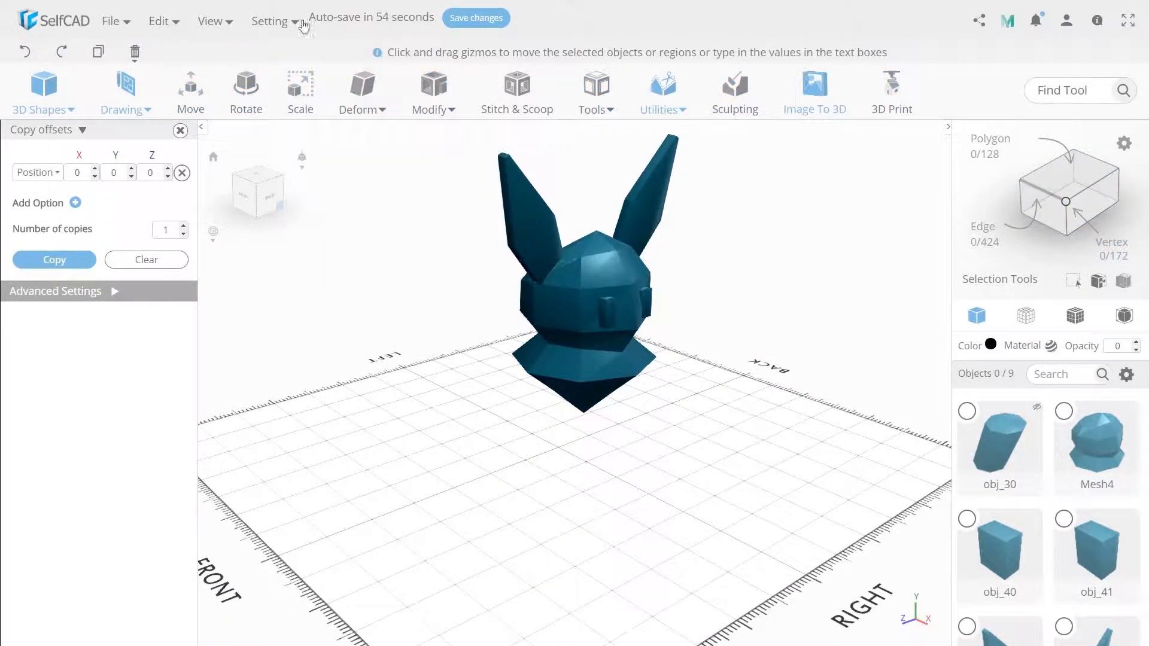
{"action": "left_click", "coordinate": [214, 21]}
{"action": "left_click", "coordinate": [205, 102]}
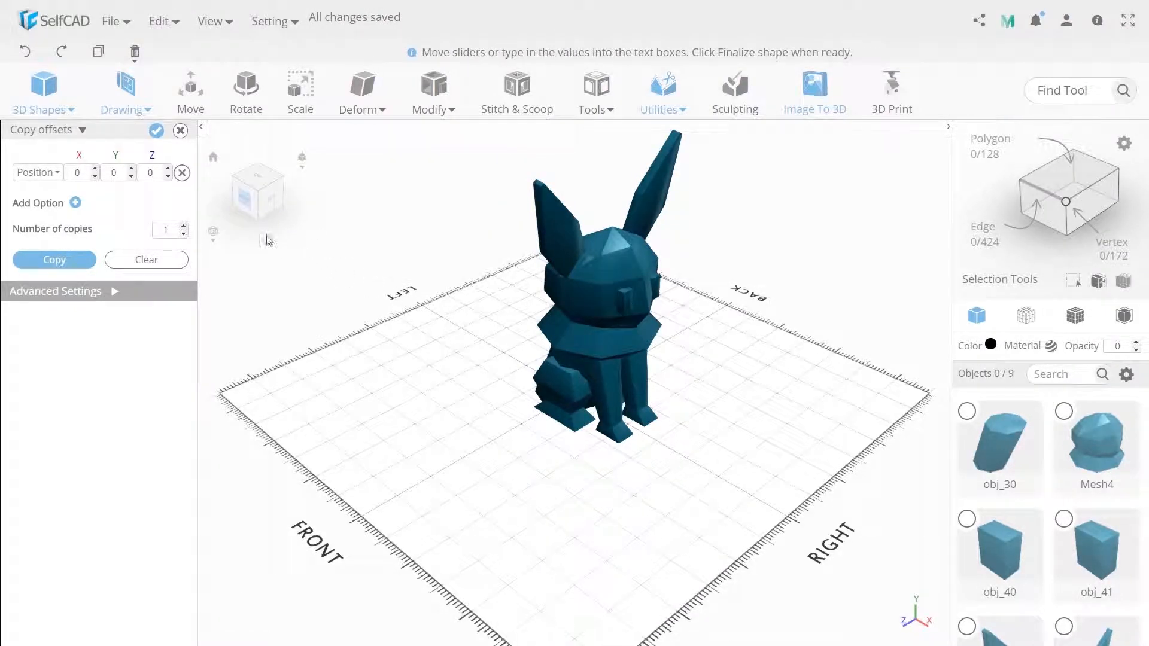
Create a cube for the tail with height 125 and 2 segments in each direction, and move it to X -50
{"action": "left_click", "coordinate": [44, 90]}
{"action": "left_click", "coordinate": [49, 160]}
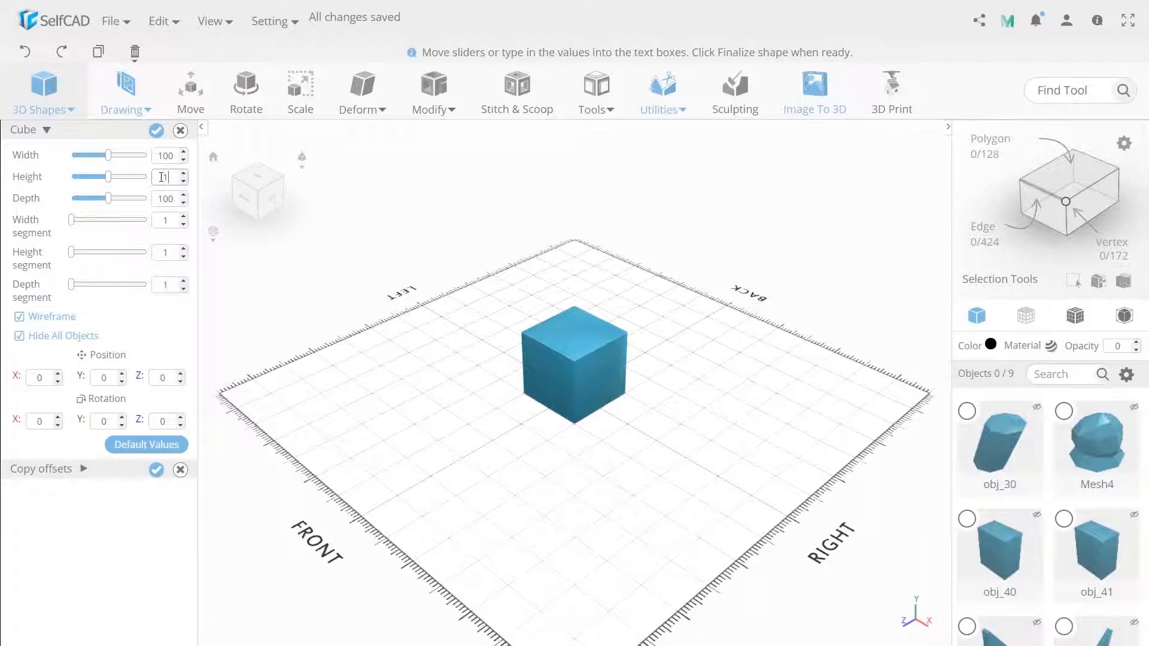
{"action": "key", "text": "Return"}
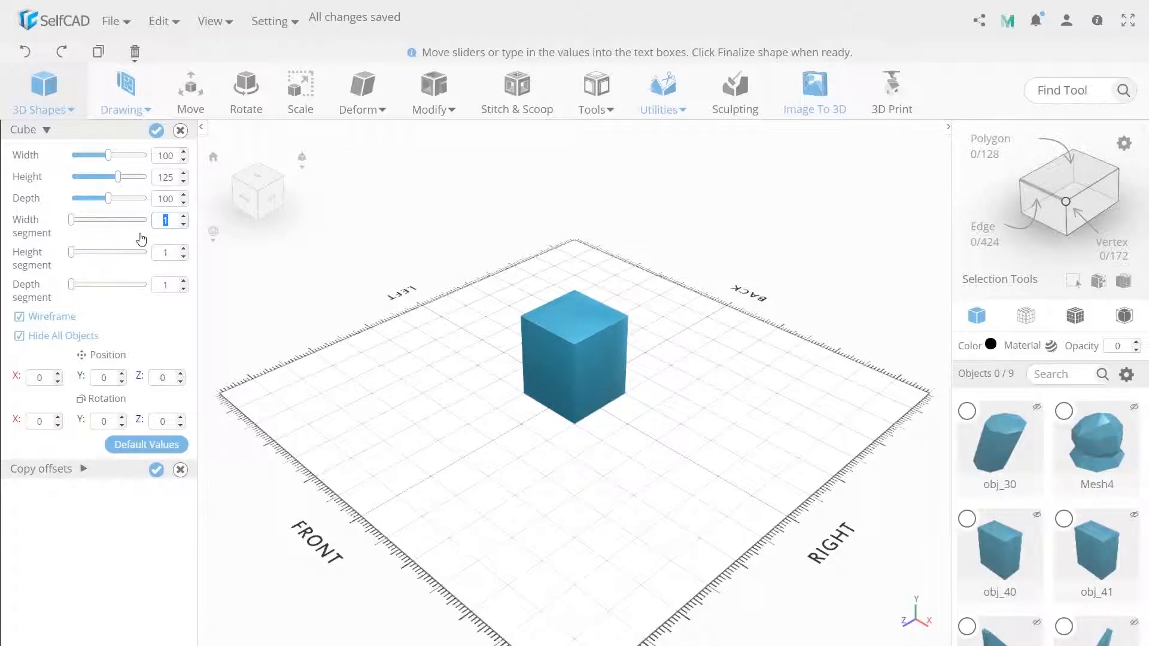
{"action": "key", "text": "Tab"}
{"action": "type", "text": "2"}
{"action": "key", "text": "Tab"}
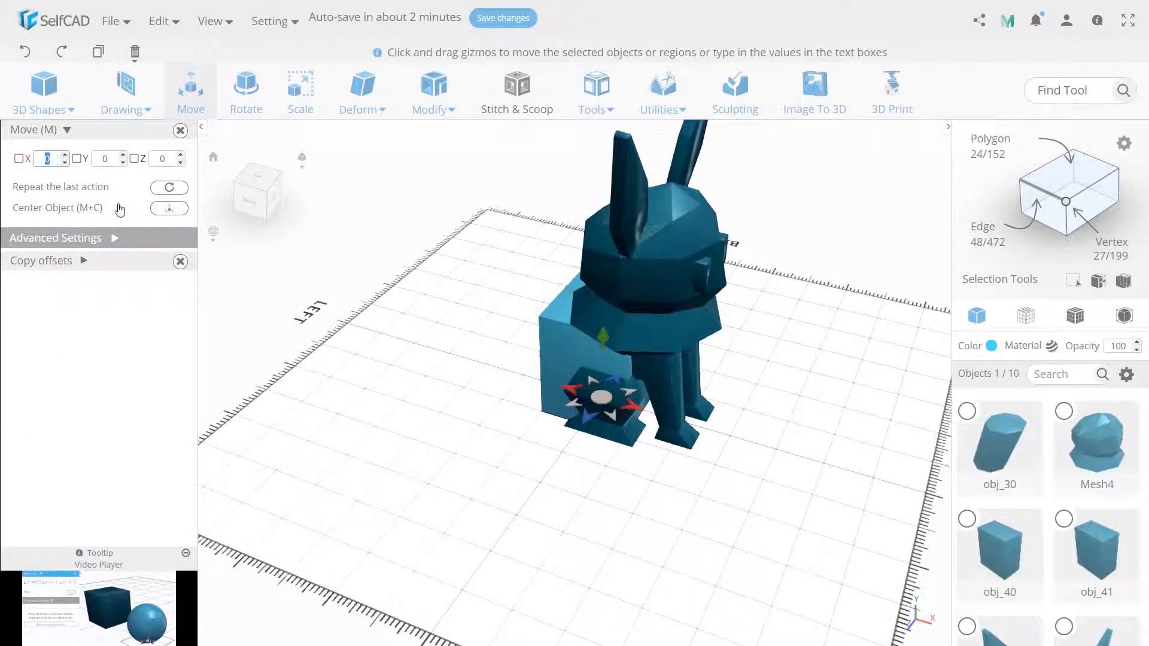
{"action": "type", "text": "-50"}
{"action": "key", "text": "Return"}
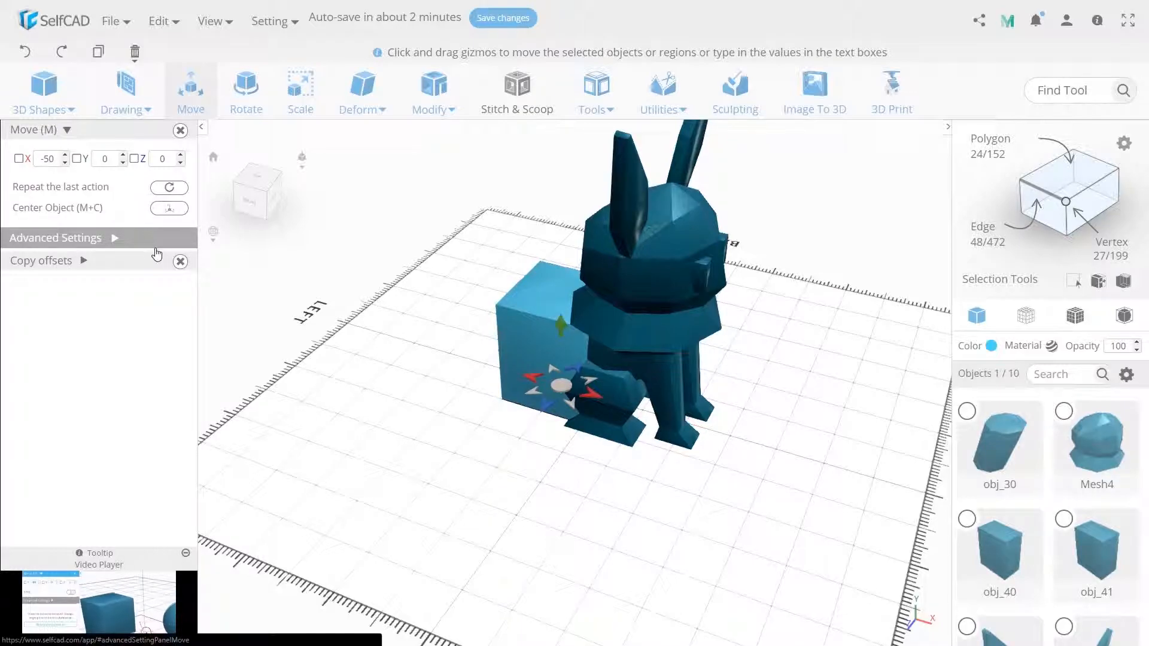
Shift the top of the tail cube backward along X, away from the body, to slant it
{"action": "left_click_drag", "start_coordinate": [371, 387], "coordinate": [476, 370]}
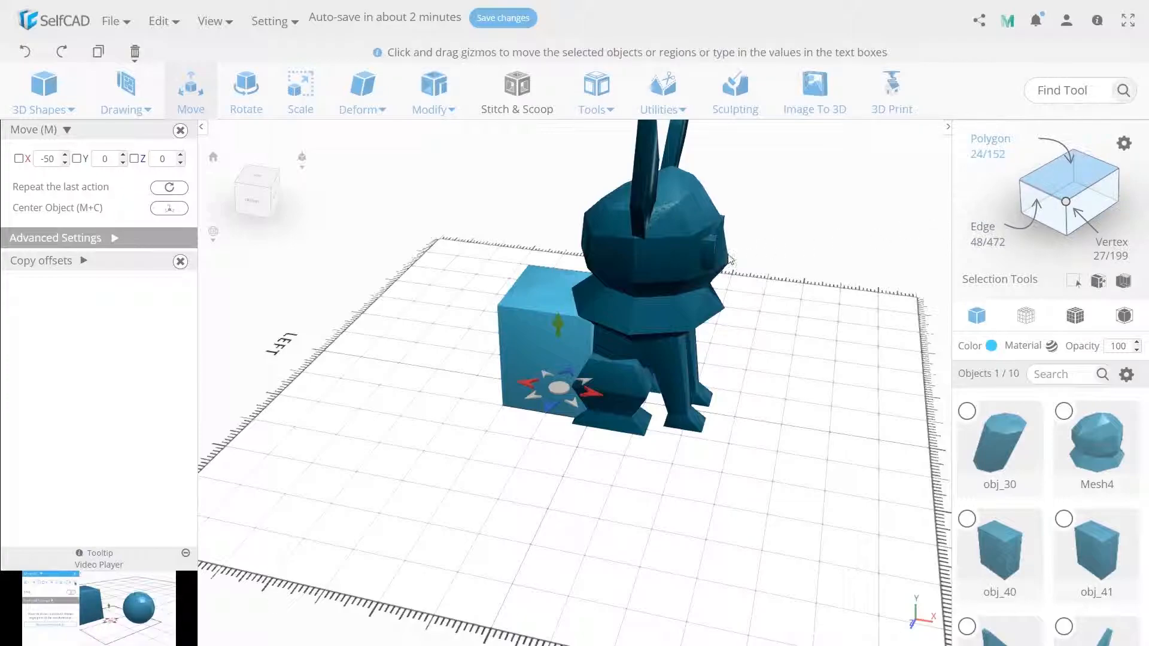
{"action": "left_click", "coordinate": [560, 289]}
{"action": "left_click_drag", "start_coordinate": [520, 290], "coordinate": [493, 395]}
{"action": "double_click", "coordinate": [493, 395]}
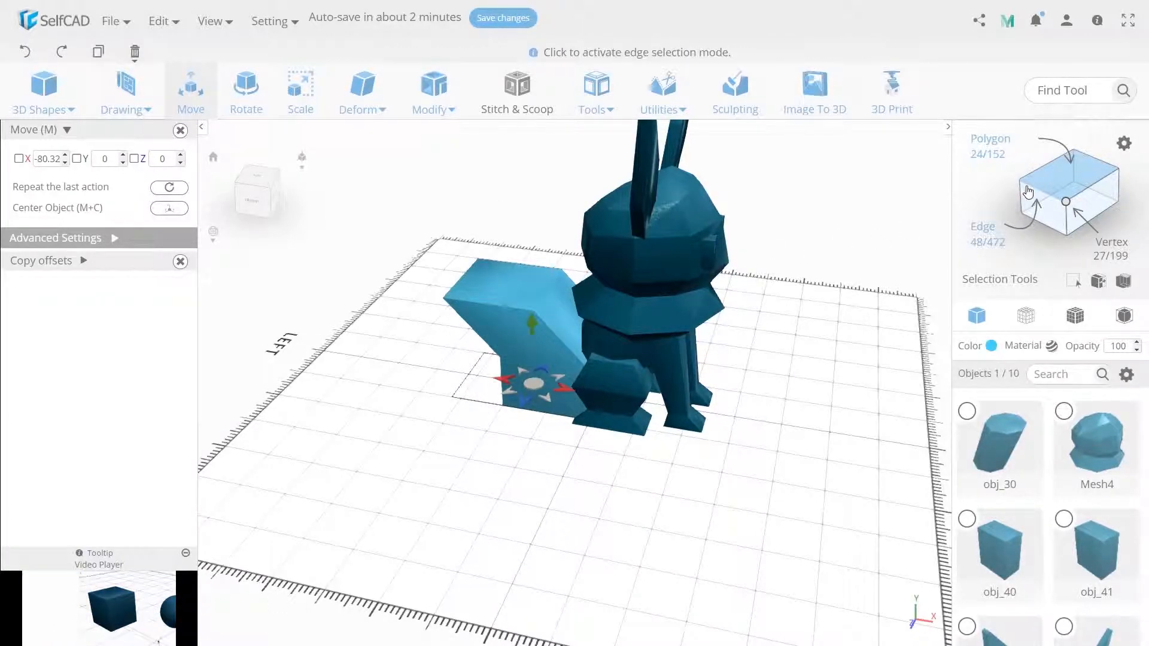
Select the edges around the tail cube's mid-height and move them backward along X
{"action": "left_click", "coordinate": [558, 358]}
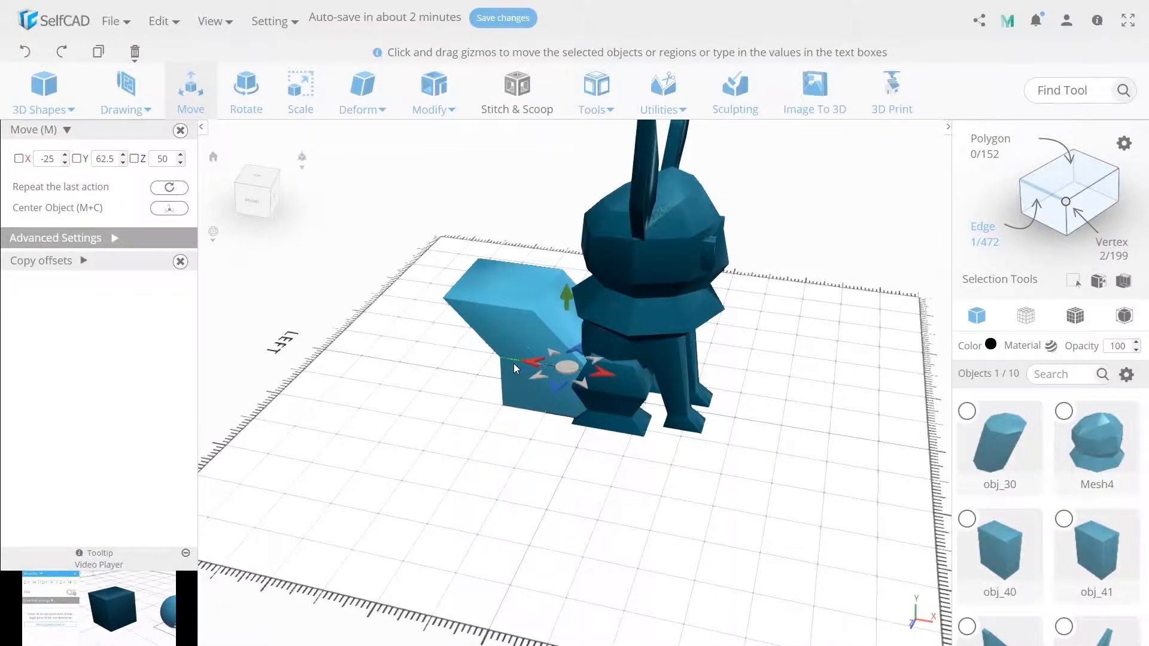
{"action": "left_click", "coordinate": [513, 364]}
{"action": "right_click_drag", "start_coordinate": [513, 364], "coordinate": [589, 341]}
{"action": "left_click", "coordinate": [511, 354]}
{"action": "left_click", "coordinate": [552, 357]}
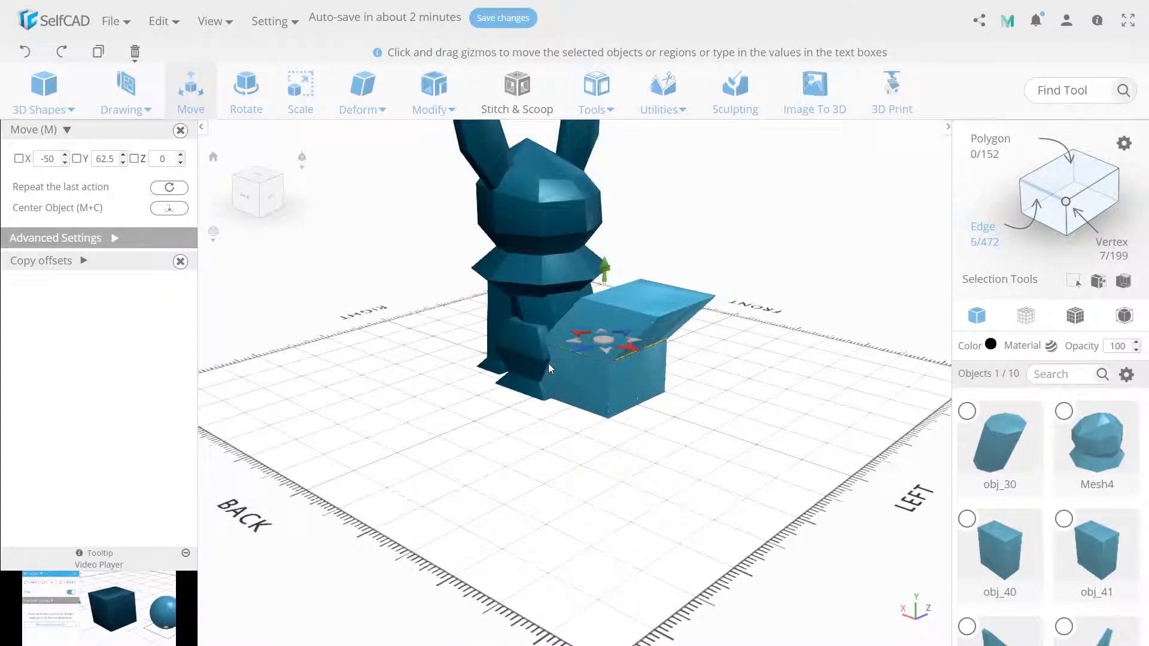
{"action": "right_click_drag", "start_coordinate": [552, 357], "coordinate": [582, 407]}
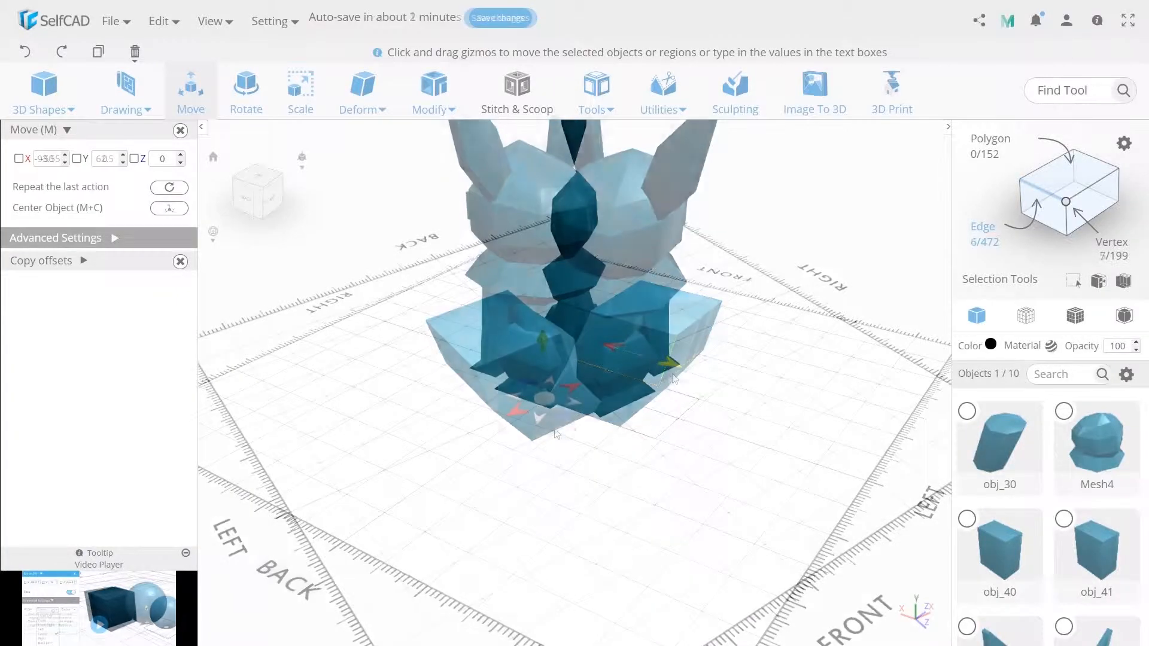
Select the tail cube's bottom edges and move them slightly backward along X
{"action": "left_click", "coordinate": [558, 433]}
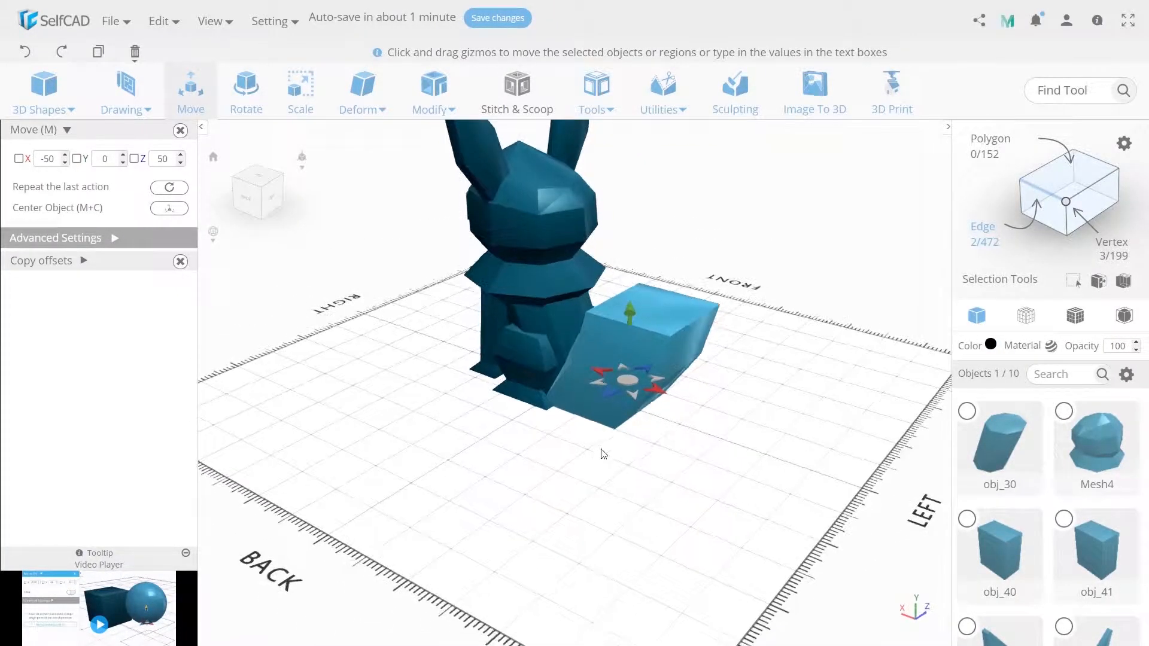
{"action": "left_click", "coordinate": [595, 425]}
{"action": "left_click", "coordinate": [628, 429]}
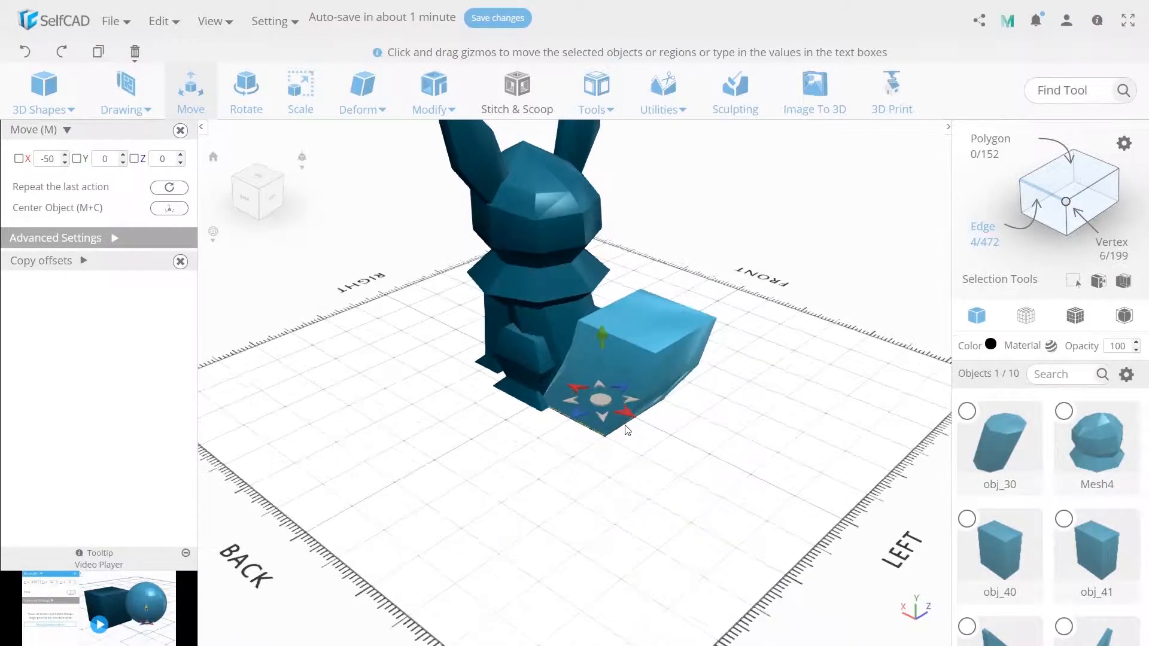
{"action": "left_click", "coordinate": [633, 423]}
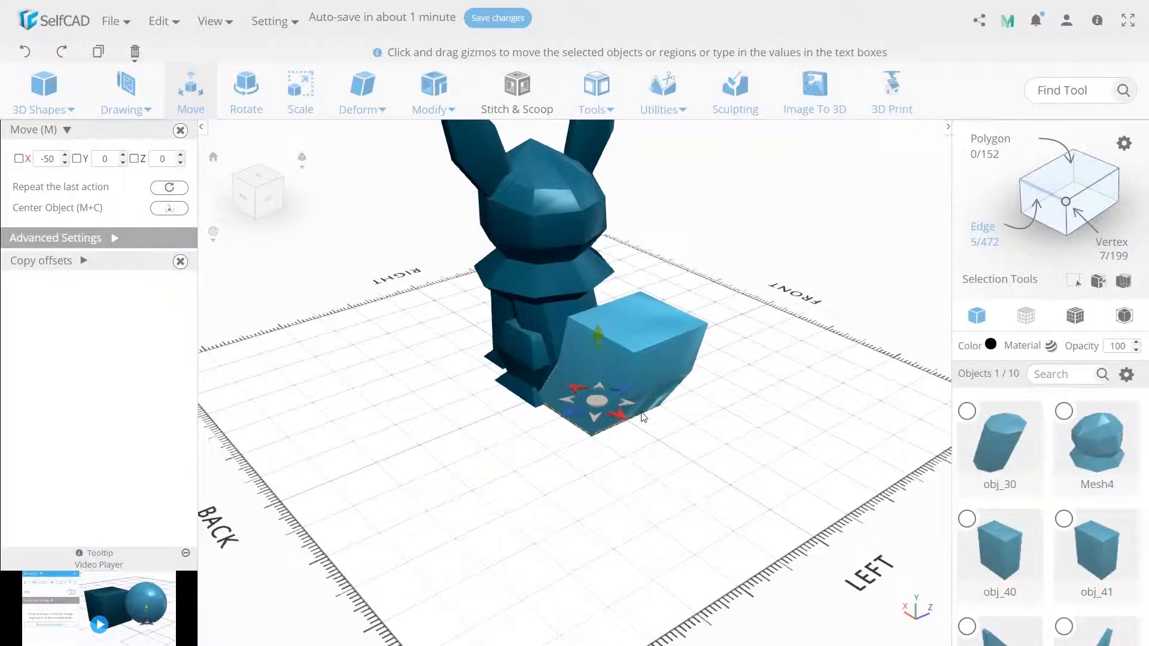
{"action": "left_click_drag", "start_coordinate": [627, 429], "coordinate": [595, 469]}
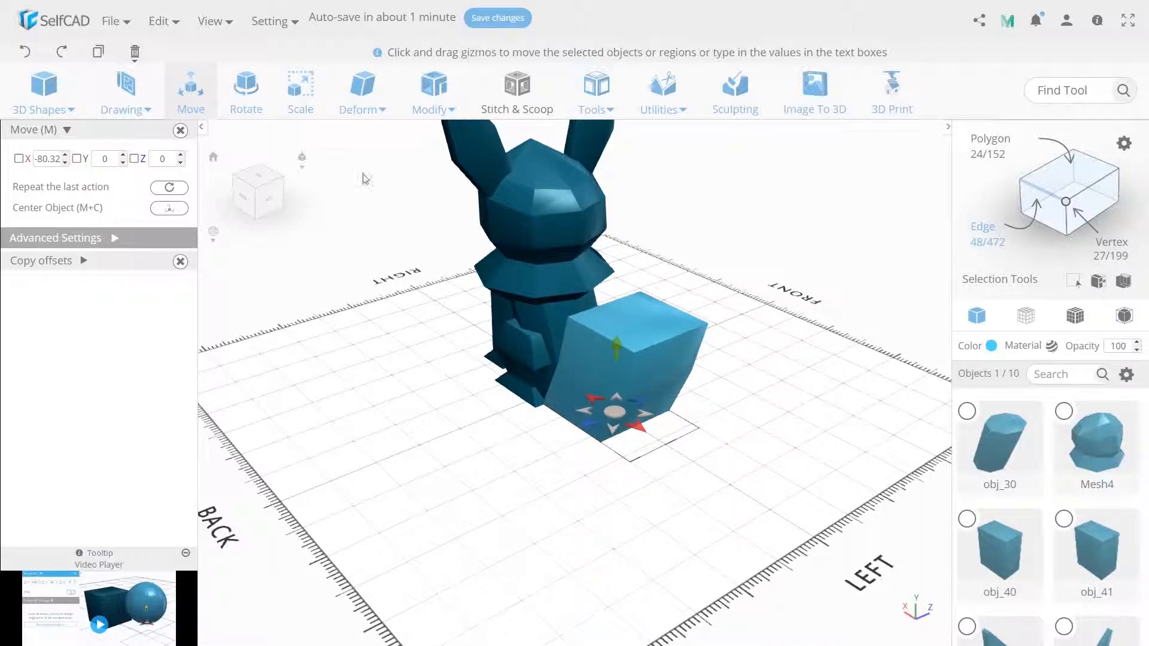
Scale the whole tail block to 80 along Z
{"action": "left_click", "coordinate": [300, 89]}
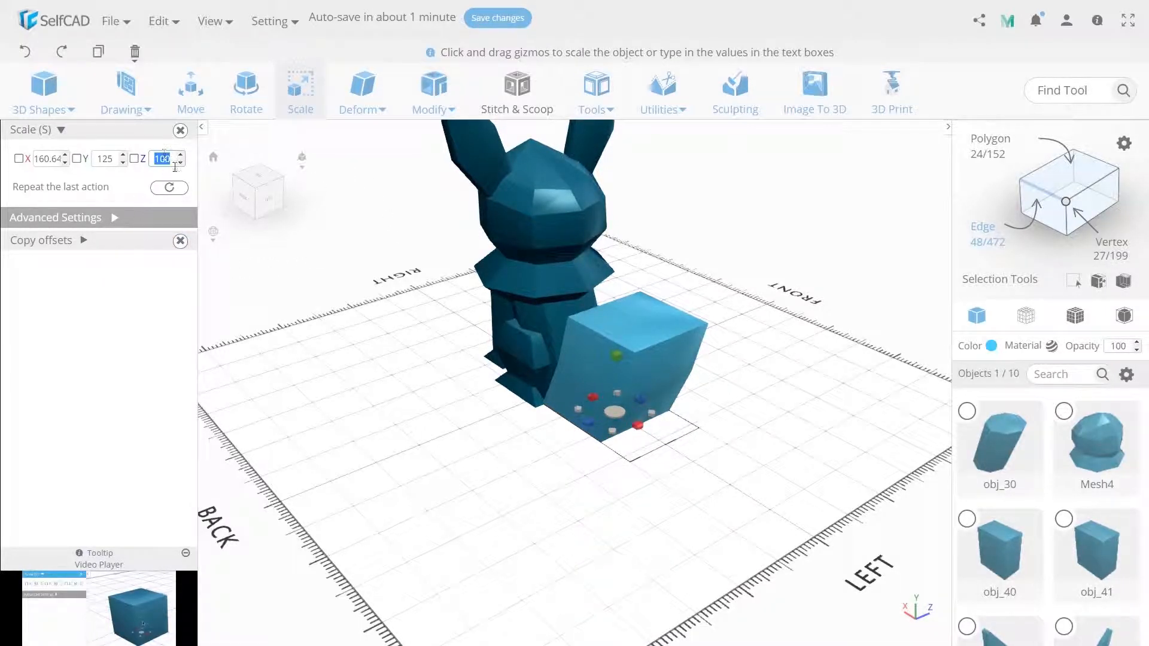
{"action": "type", "text": "80"}
{"action": "key", "text": "Return"}
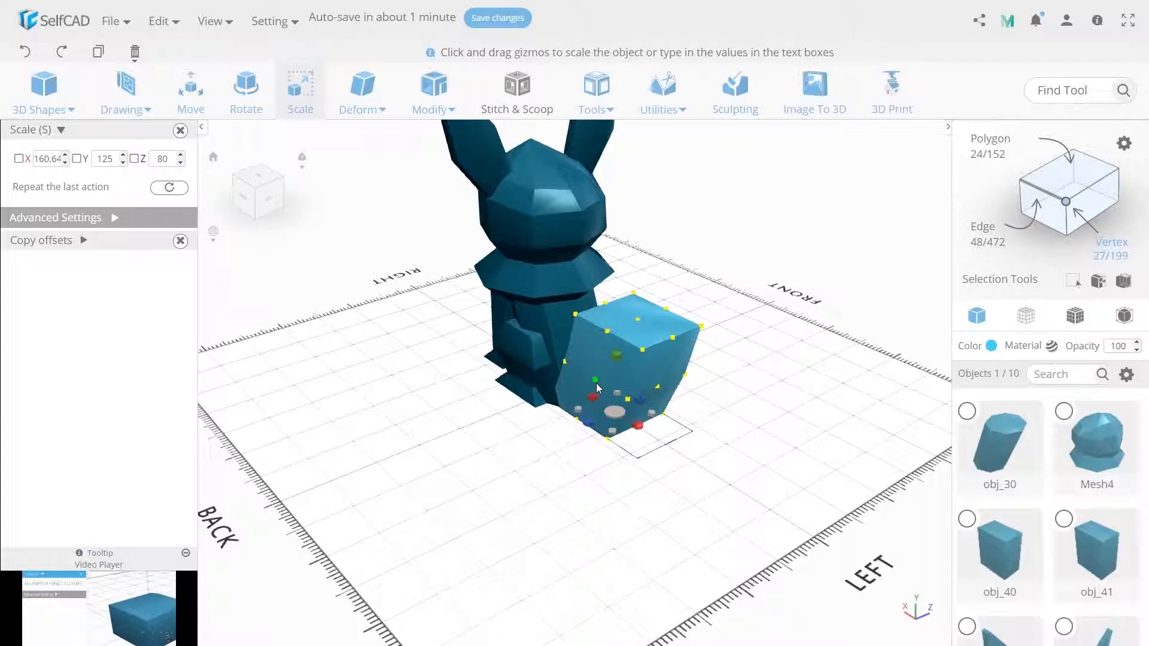
Select the two central mid-height vertices on the tail's sides and spread them to 100 along Z
{"action": "left_click", "coordinate": [596, 383]}
{"action": "right_click_drag", "start_coordinate": [685, 433], "coordinate": [528, 436]}
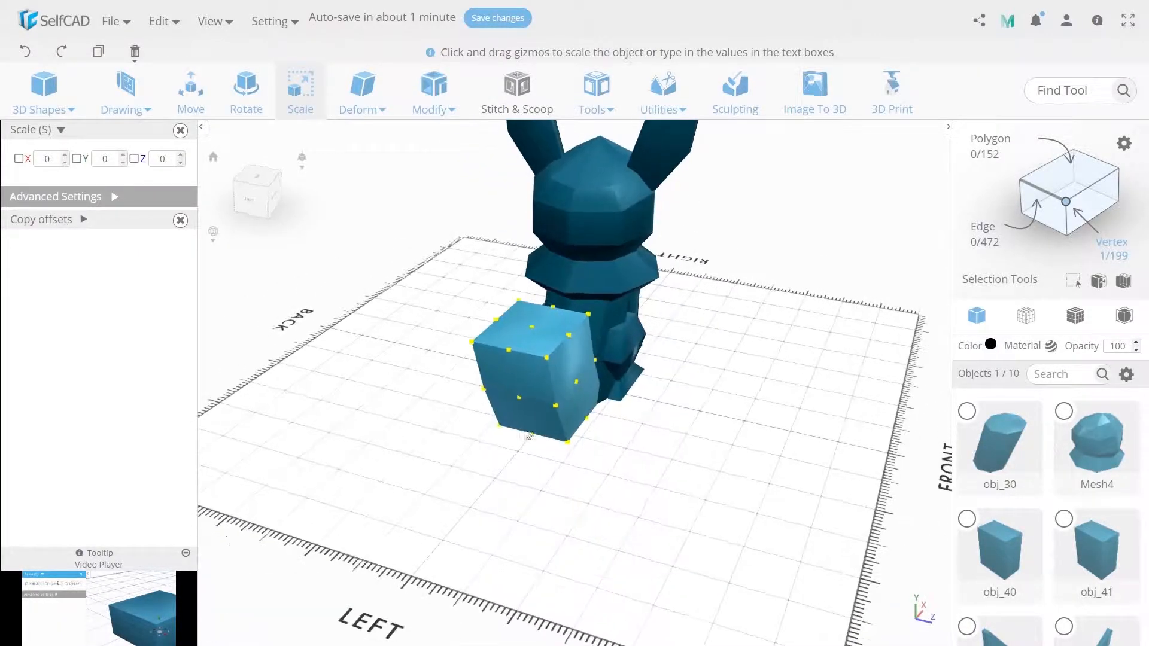
{"action": "left_click", "coordinate": [579, 382]}
{"action": "double_click", "coordinate": [162, 165]}
{"action": "type", "text": "1"}
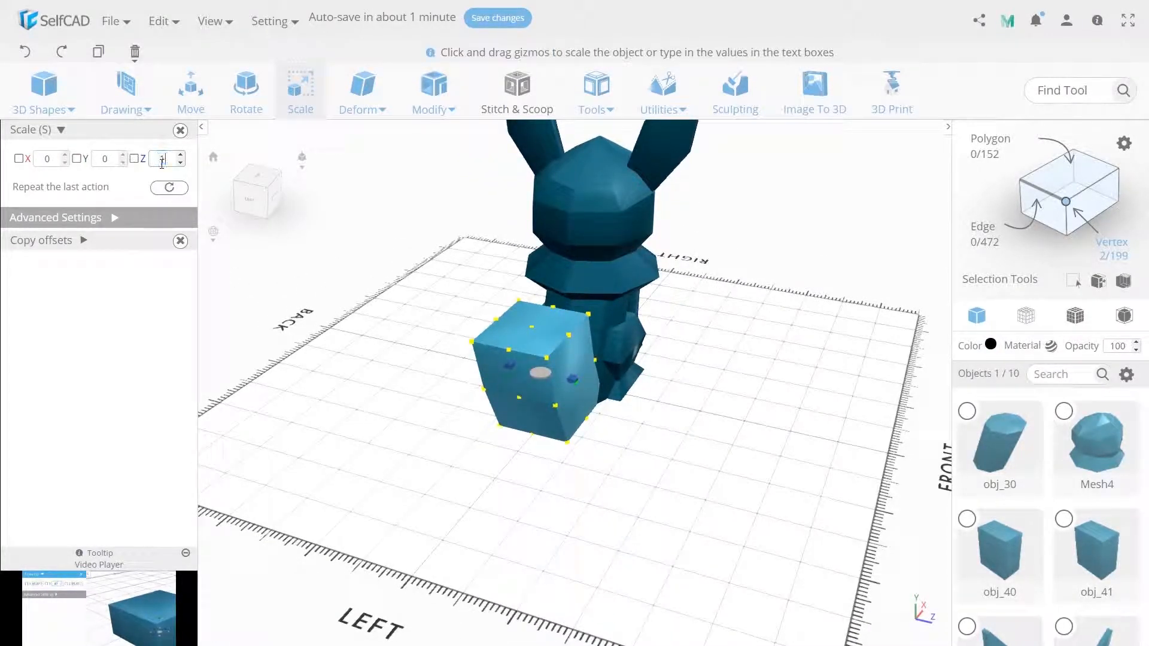
{"action": "type", "text": "00"}
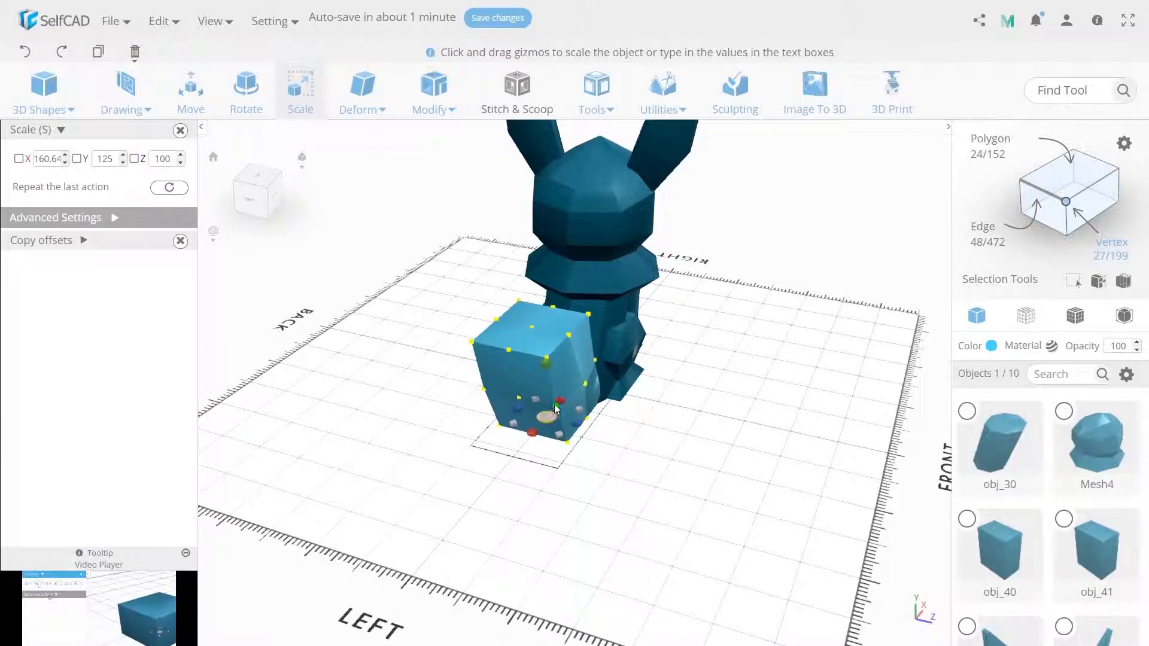
Narrow the two mid-height rear corner vertices of the tail along Z and move them to about X -129
{"action": "left_click", "coordinate": [496, 404]}
{"action": "left_click", "coordinate": [486, 391]}
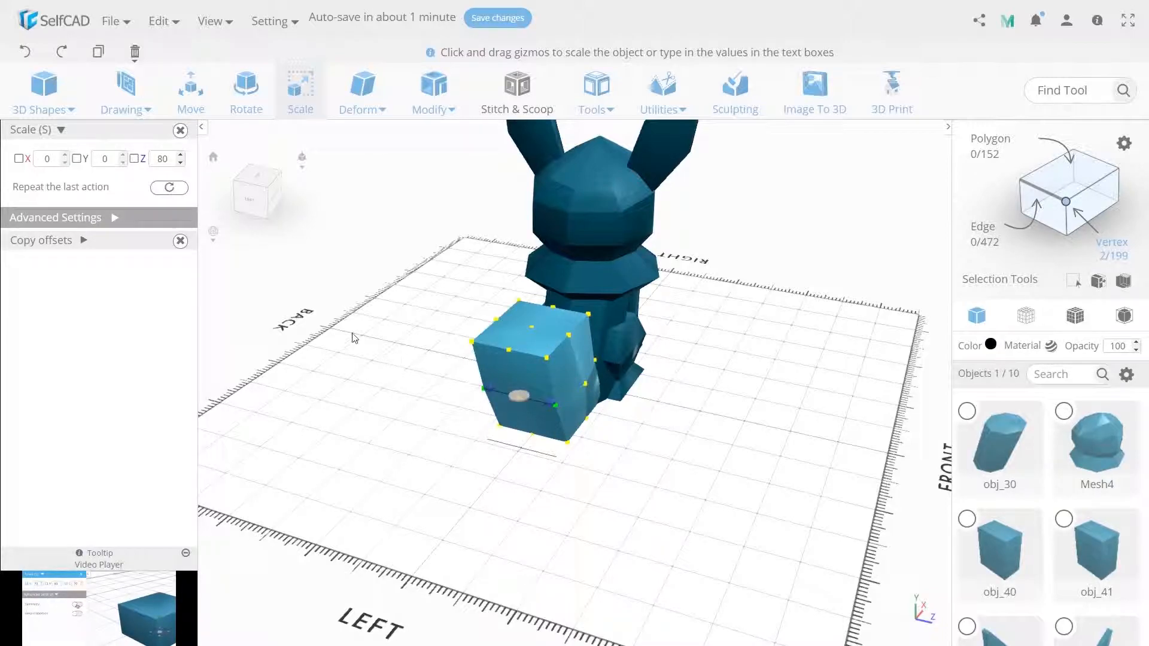
{"action": "double_click", "coordinate": [161, 159]}
{"action": "key", "text": "Return"}
{"action": "left_click", "coordinate": [190, 107]}
{"action": "left_click_drag", "start_coordinate": [533, 393], "coordinate": [541, 375]}
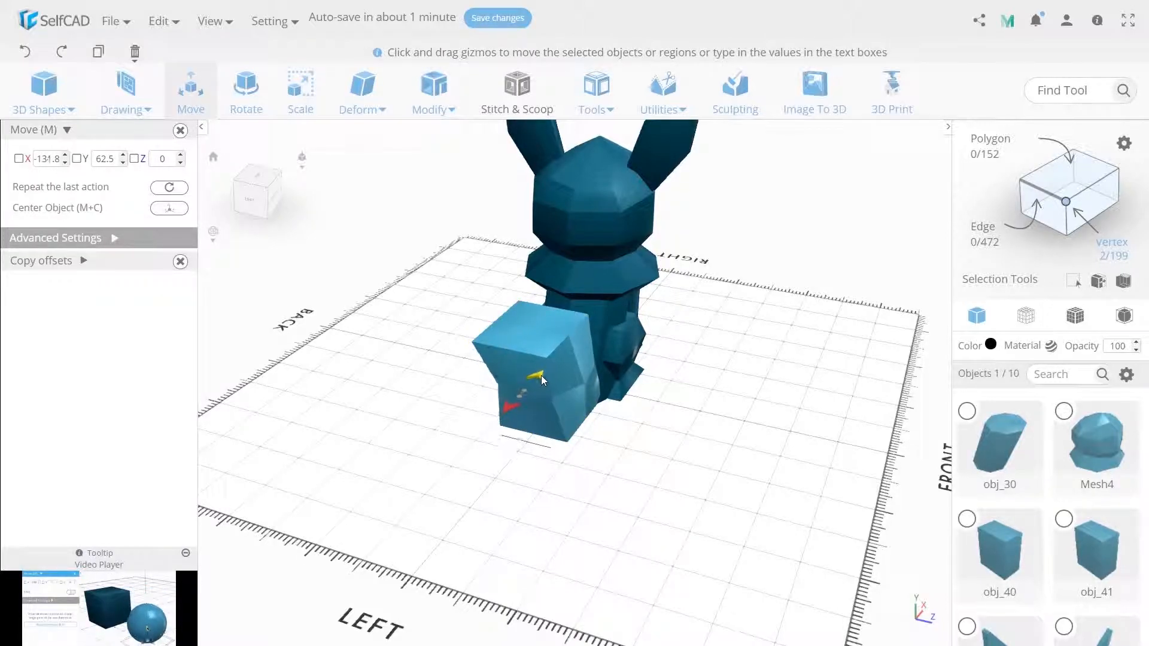
Narrow the tail's two bottom rear corner vertices to 60 along Z and move them to X -90
{"action": "left_click", "coordinate": [510, 493]}
{"action": "left_click", "coordinate": [569, 442]}
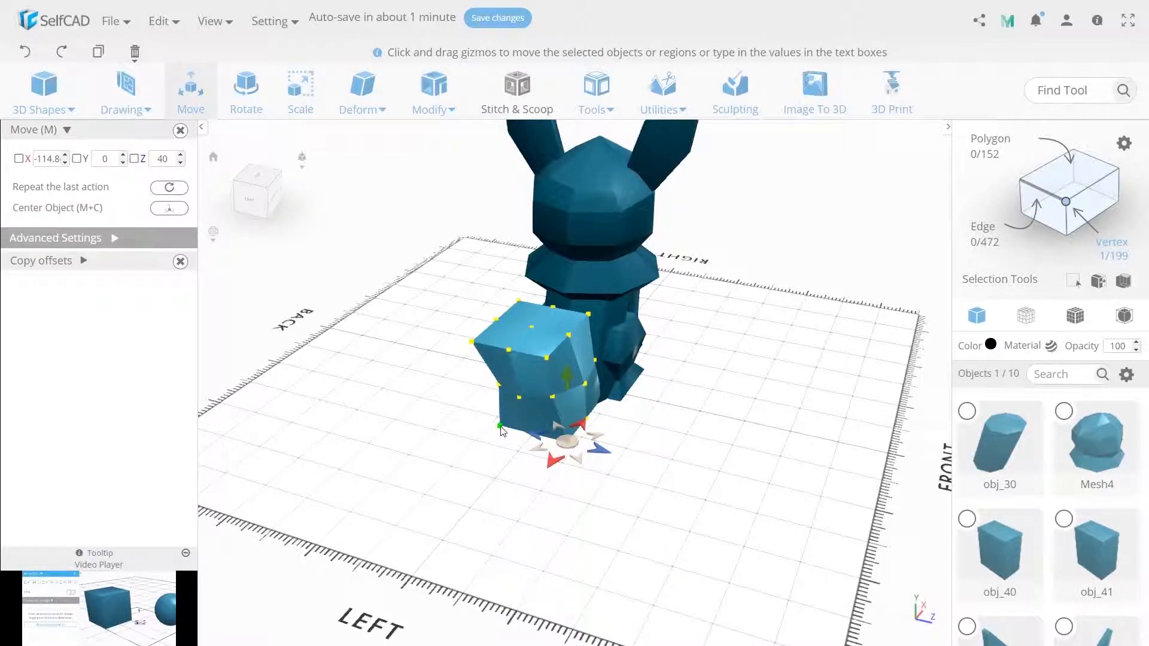
{"action": "left_click", "coordinate": [499, 426]}
{"action": "left_click", "coordinate": [295, 107]}
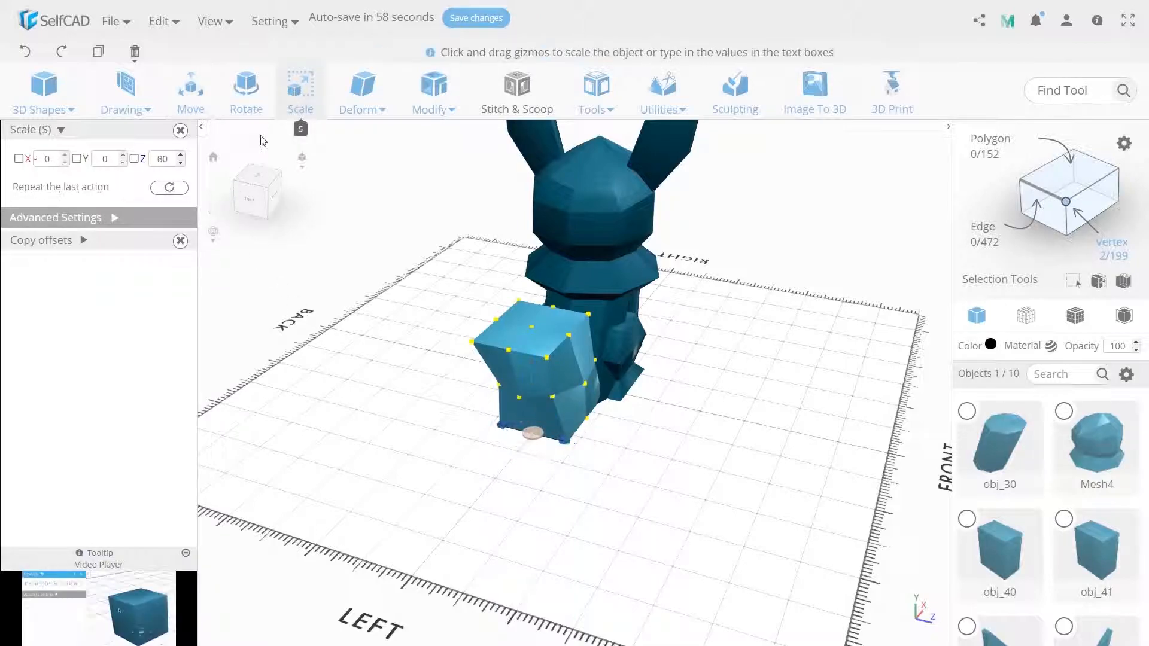
{"action": "left_click", "coordinate": [168, 165]}
{"action": "type", "text": "60"}
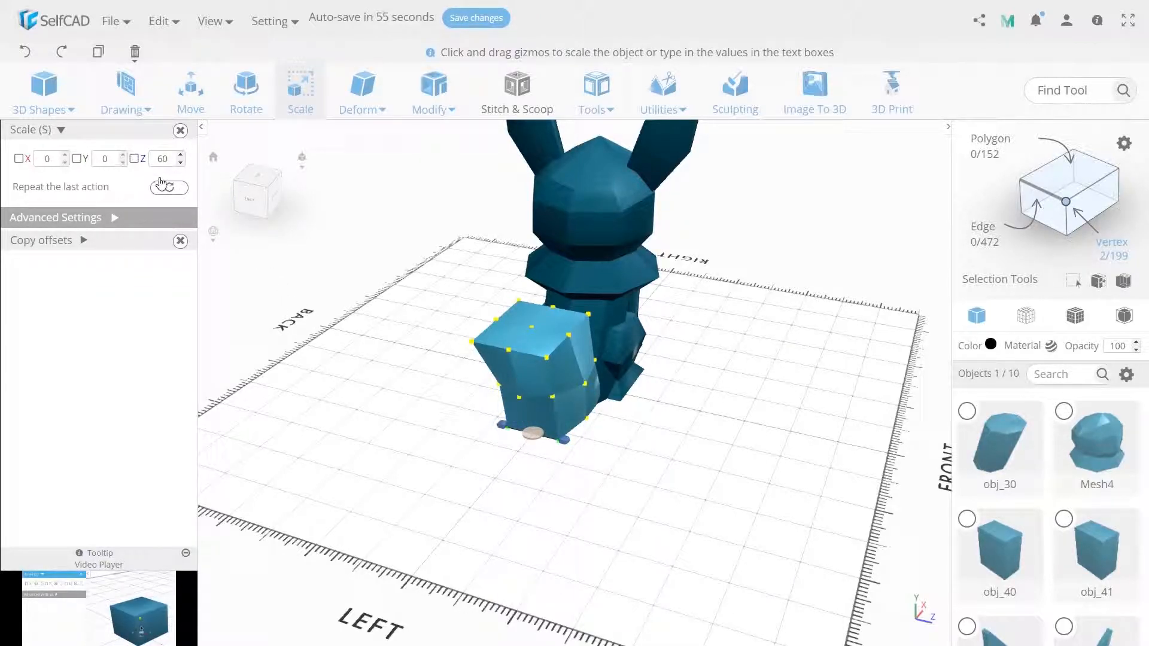
{"action": "left_click", "coordinate": [190, 90]}
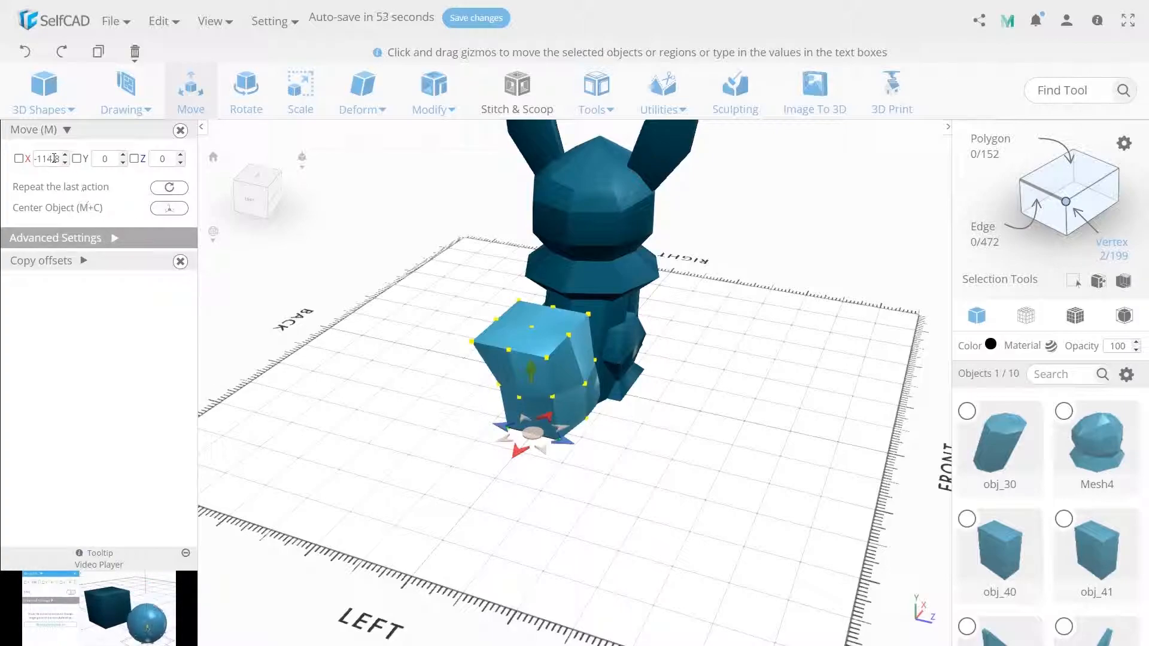
{"action": "type", "text": "-90"}
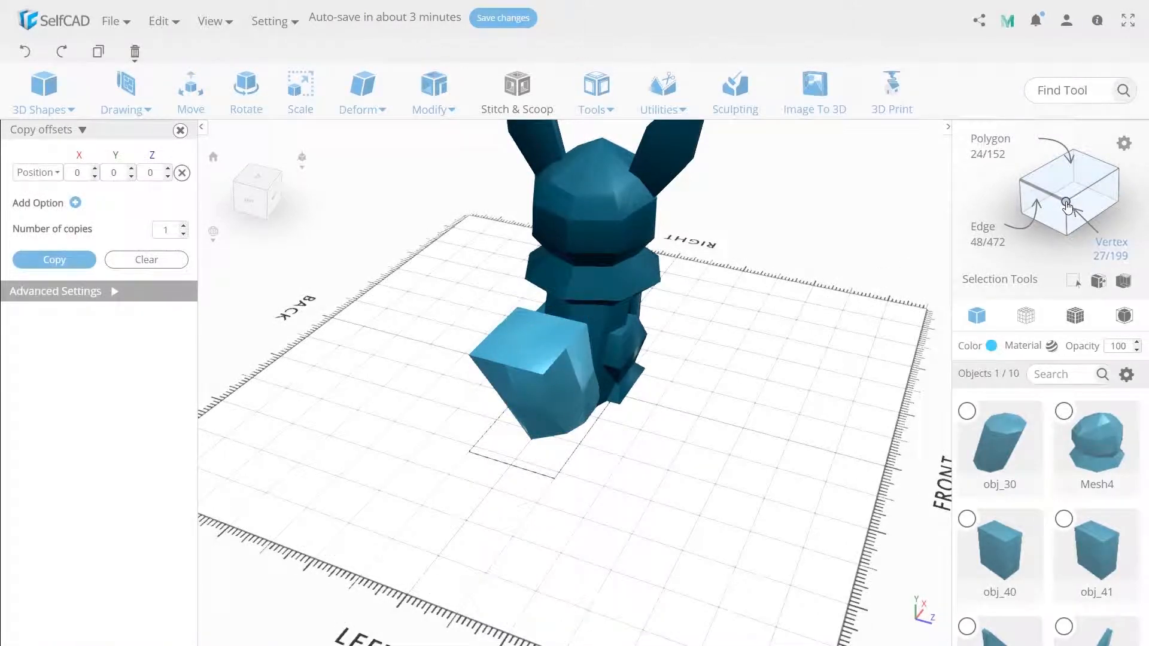
{"action": "left_click", "coordinate": [1066, 202]}
Narrow the tail's two top rear corner vertices to 50 along Z
{"action": "left_click", "coordinate": [297, 120]}
{"action": "left_click", "coordinate": [525, 380]}
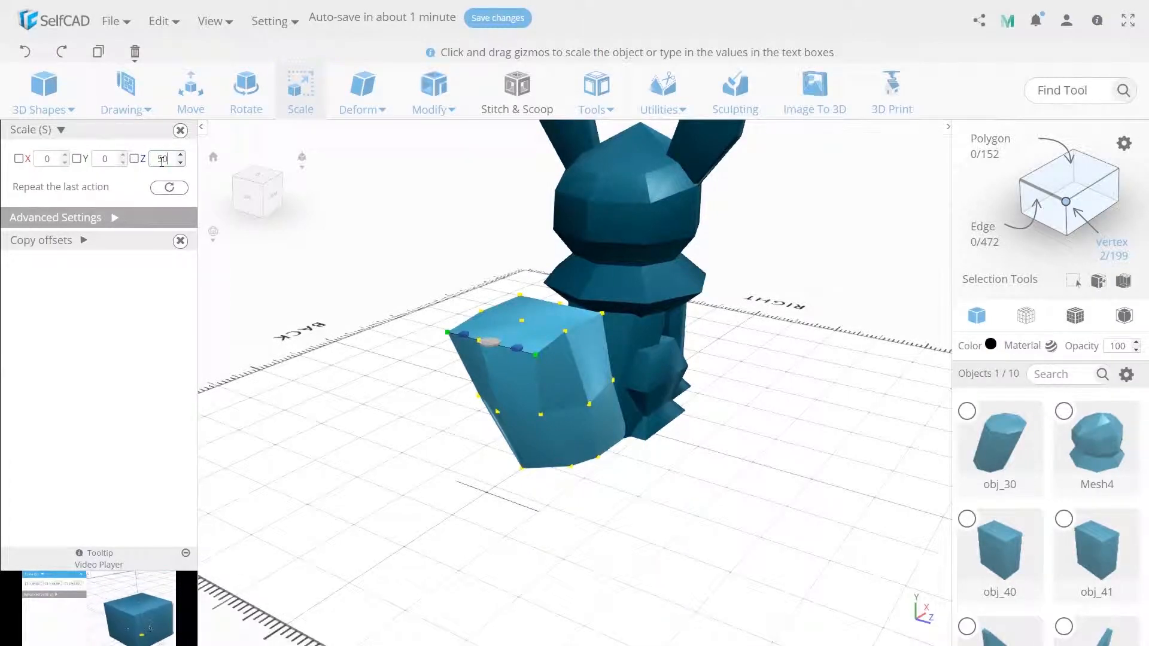
{"action": "key", "text": "Return"}
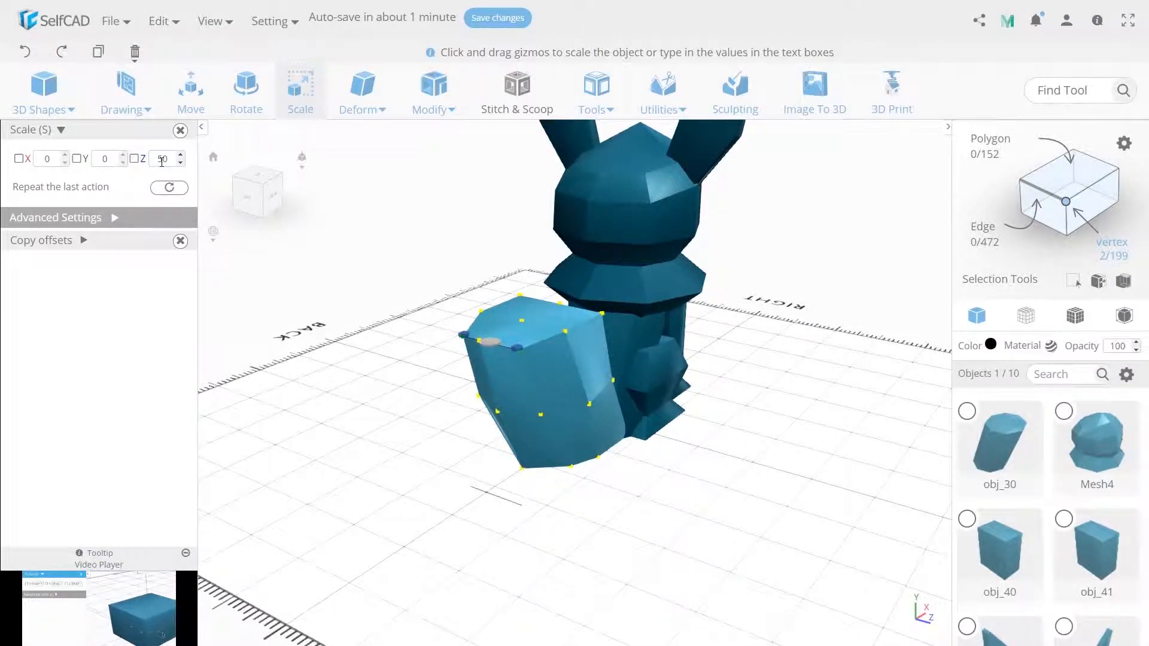
{"action": "left_click", "coordinate": [191, 90]}
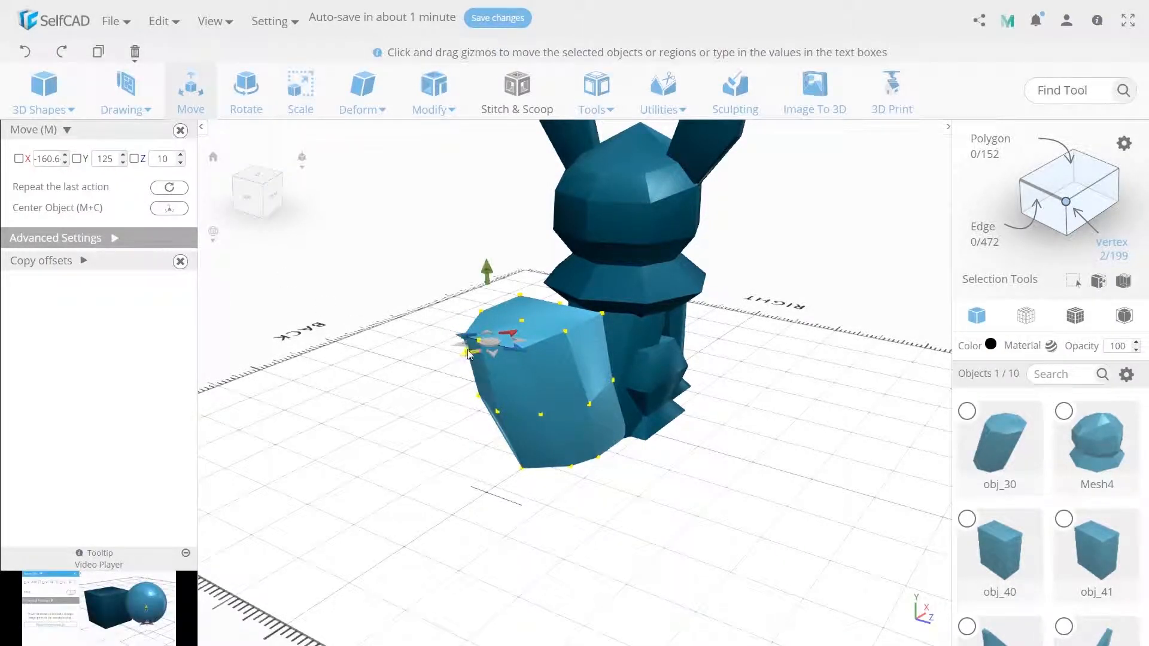
{"action": "left_click_drag", "start_coordinate": [487, 276], "coordinate": [444, 294]}
{"action": "left_click", "coordinate": [445, 300]}
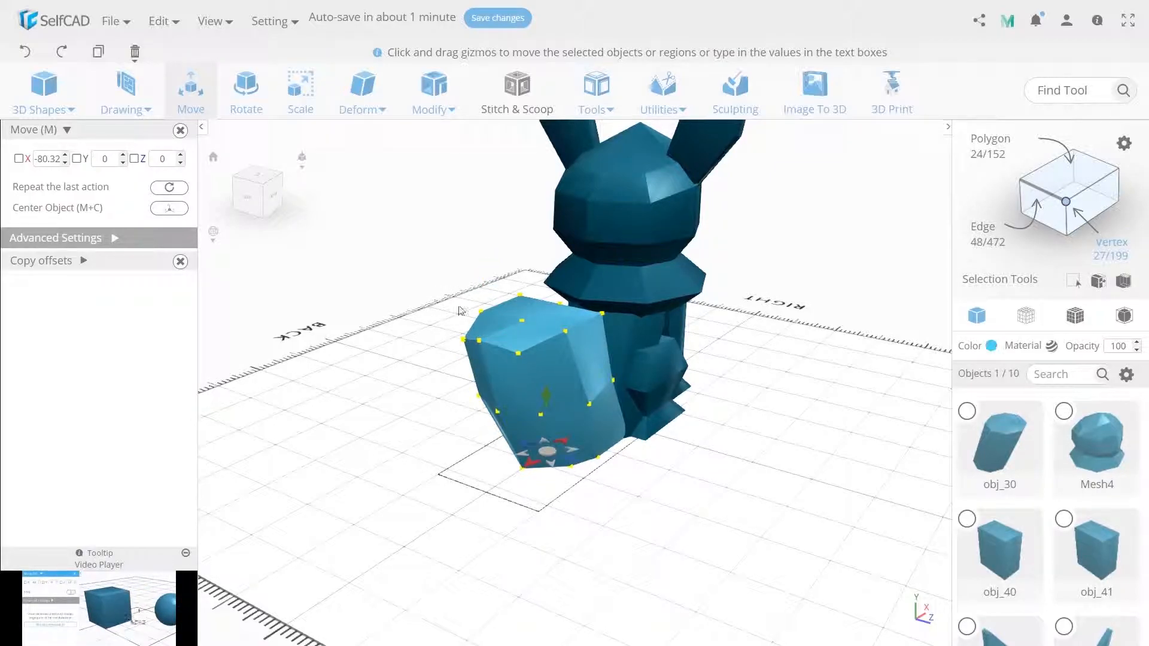
Lower the two top tail polygons nearest the body to Y 100 and tilt them about Z
{"action": "left_click", "coordinate": [1069, 168]}
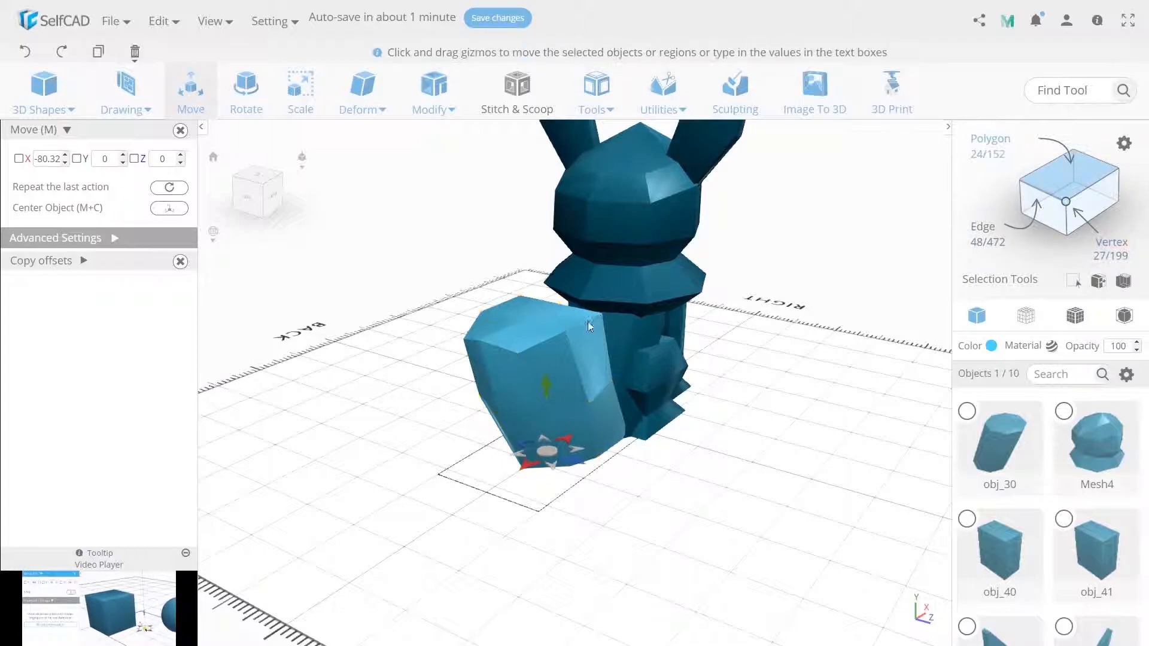
{"action": "left_click", "coordinate": [557, 325]}
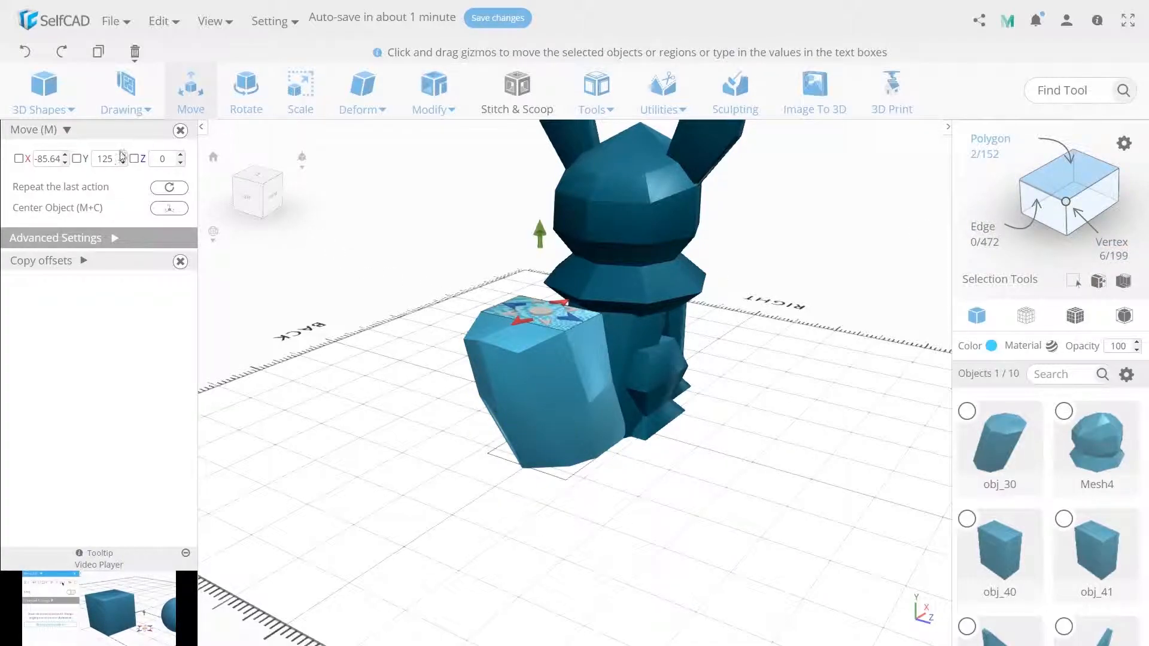
{"action": "type", "text": "100"}
{"action": "key", "text": "Return"}
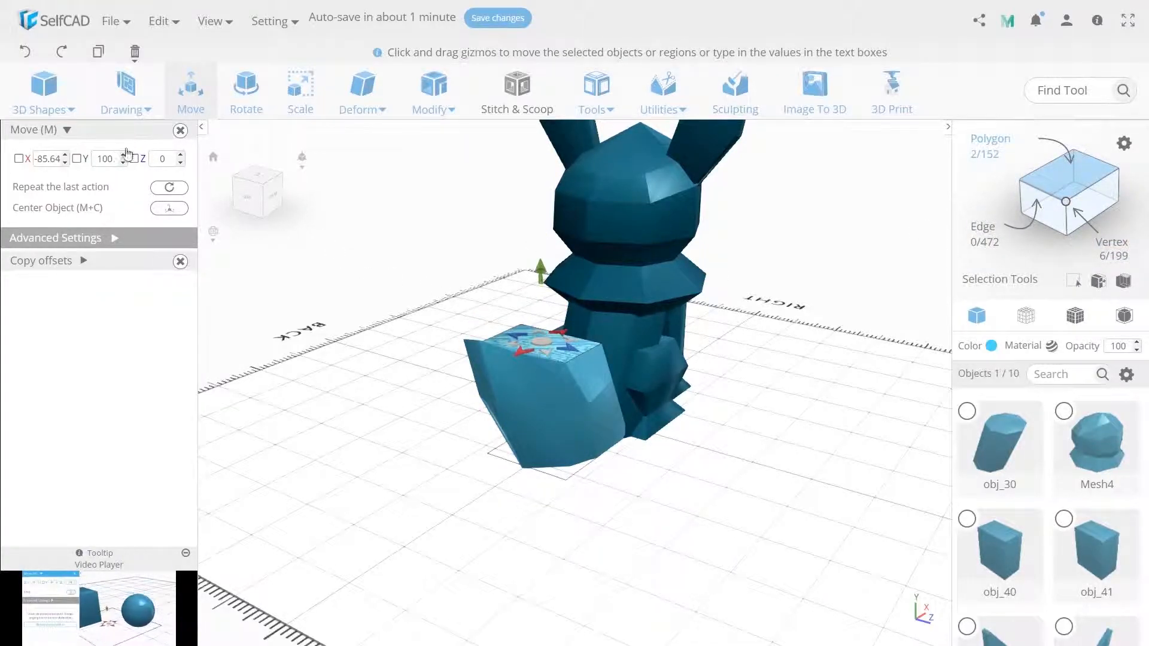
{"action": "left_click", "coordinate": [271, 95]}
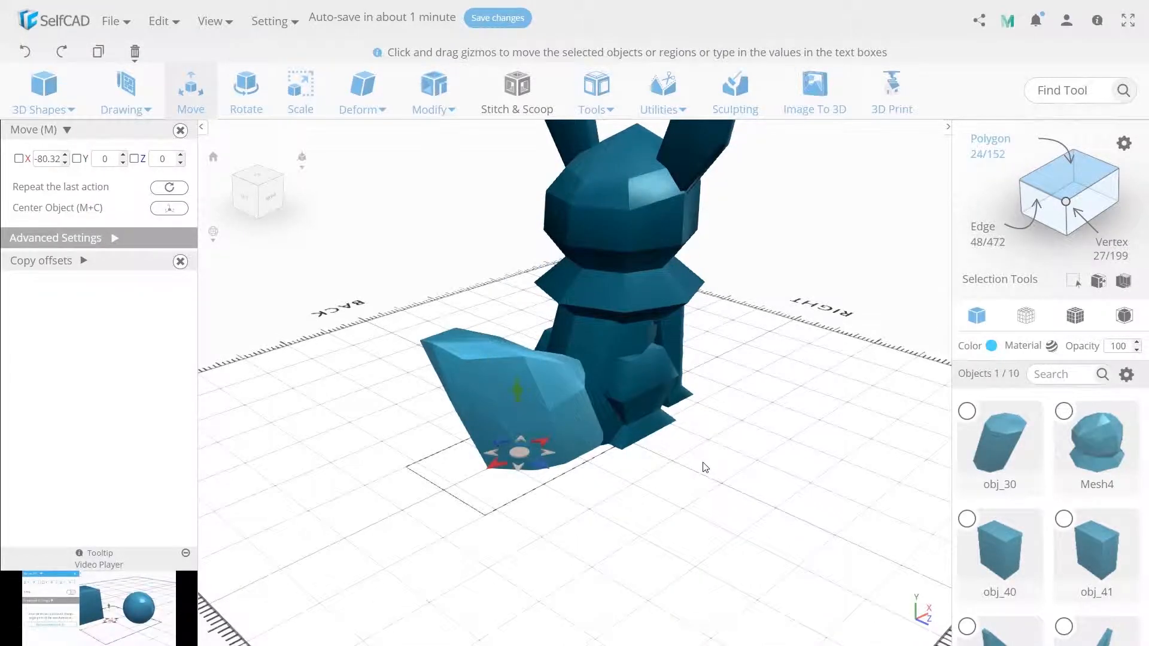
{"action": "right_click_drag", "start_coordinate": [706, 468], "coordinate": [703, 483]}
Raise the two crosswise middle edges on the tail's top and shift its top rear corner vertex slightly toward the body along X
{"action": "left_click", "coordinate": [1055, 196]}
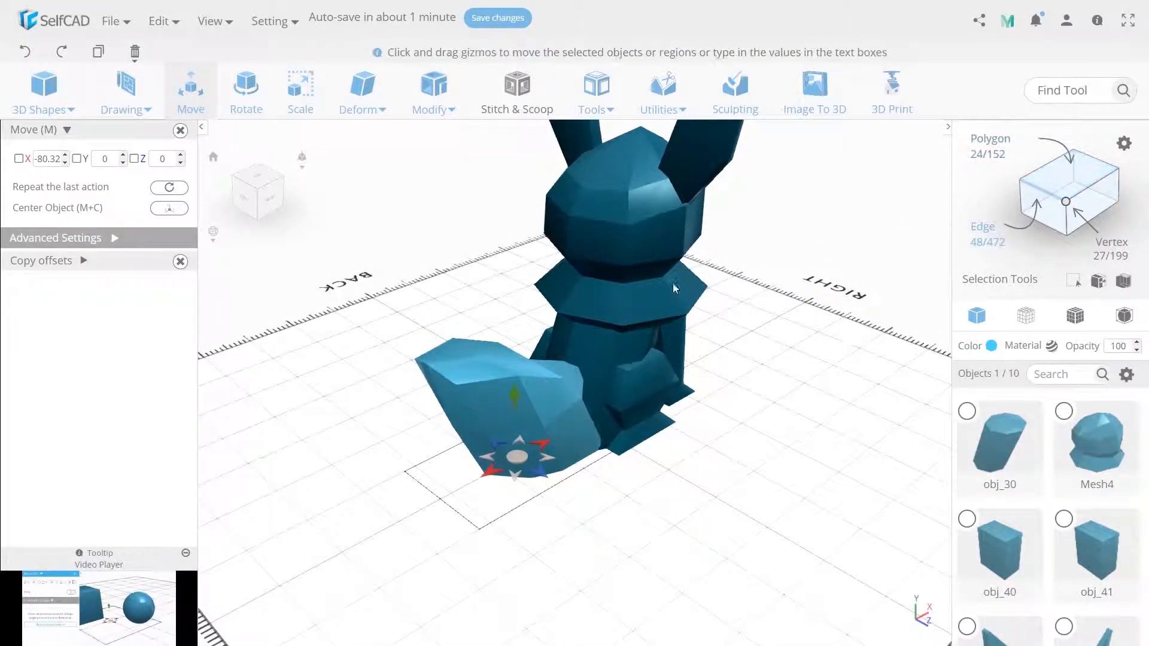
{"action": "left_click", "coordinate": [499, 358]}
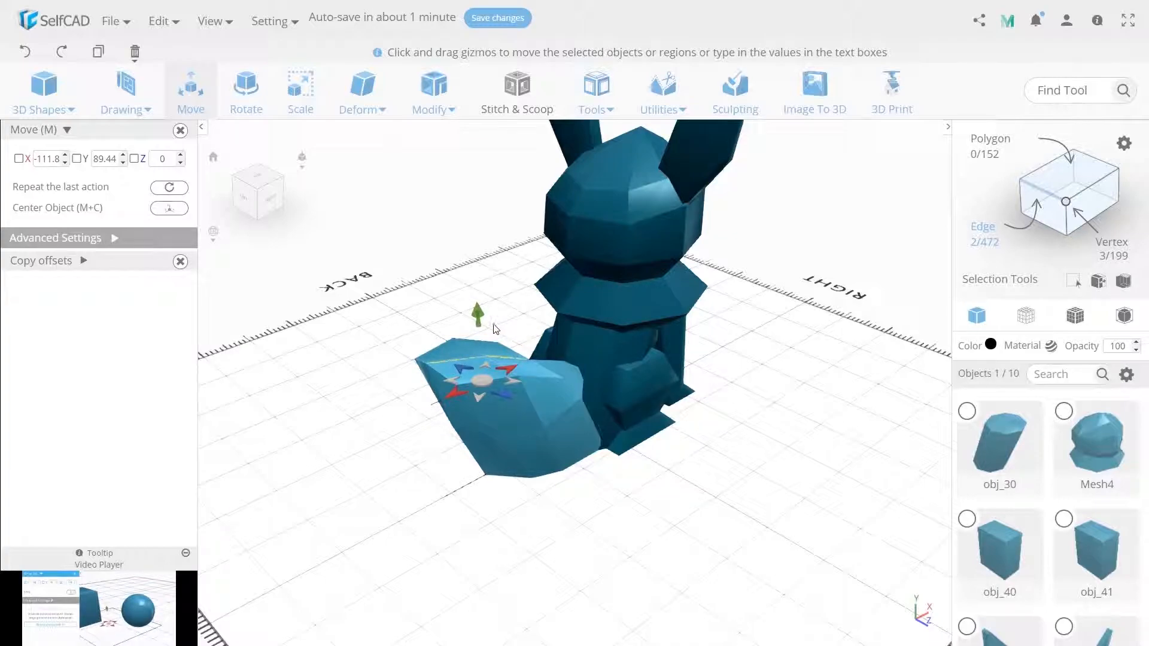
{"action": "left_click_drag", "start_coordinate": [477, 321], "coordinate": [454, 289]}
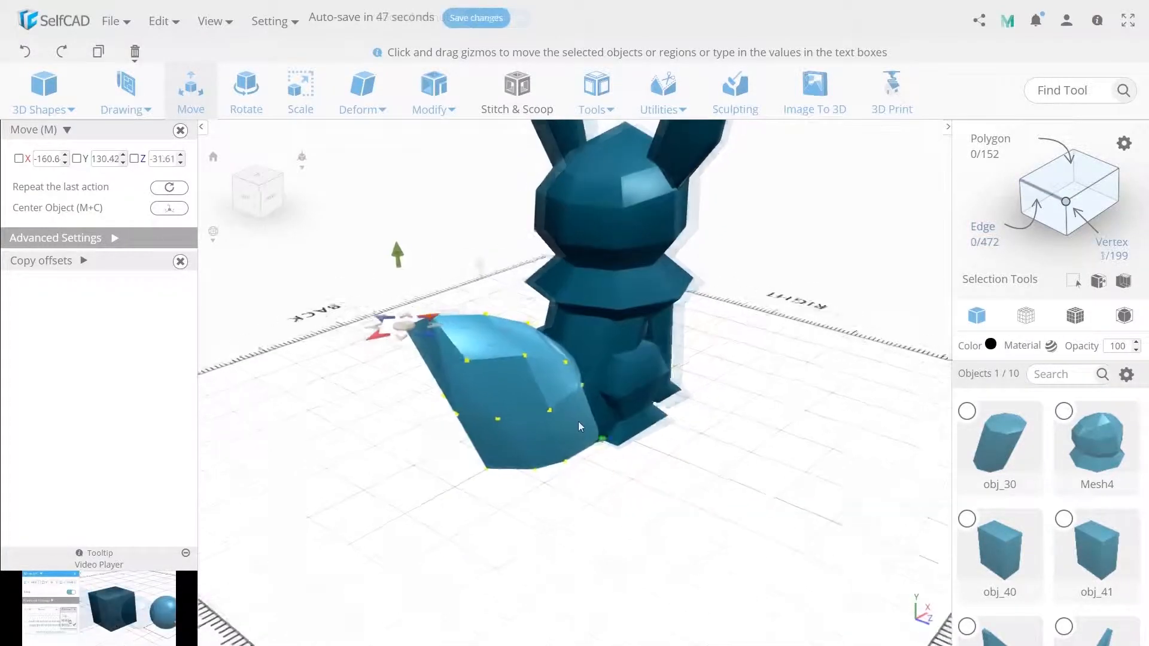
{"action": "right_click_drag", "start_coordinate": [578, 421], "coordinate": [412, 368]}
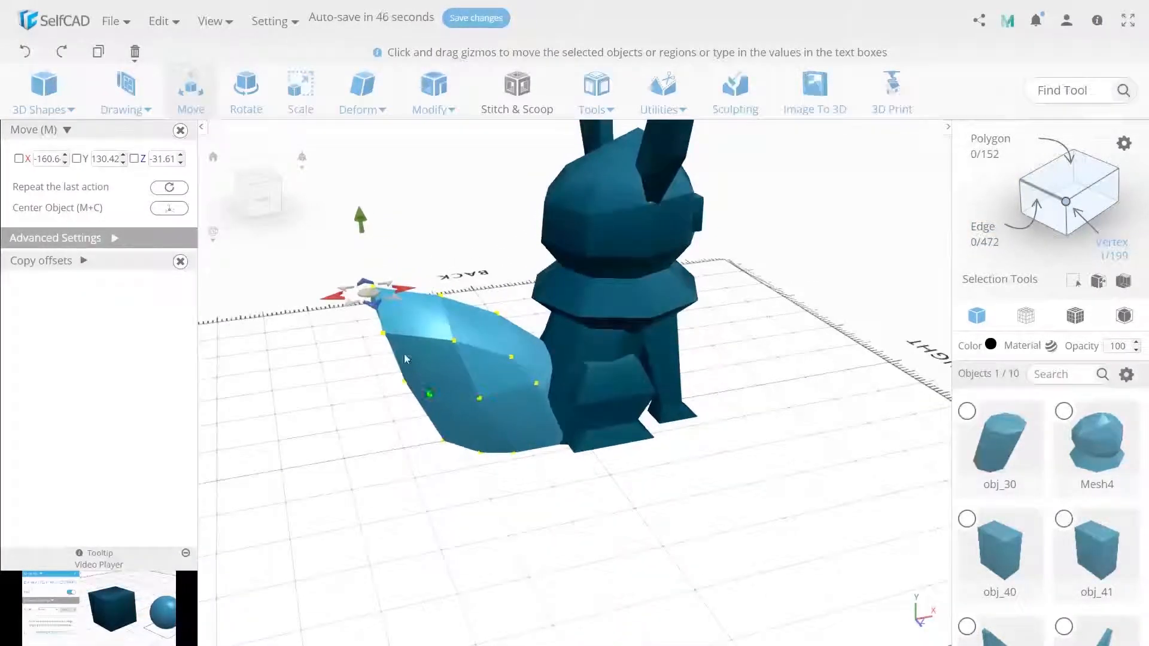
{"action": "left_click_drag", "start_coordinate": [410, 292], "coordinate": [415, 296]}
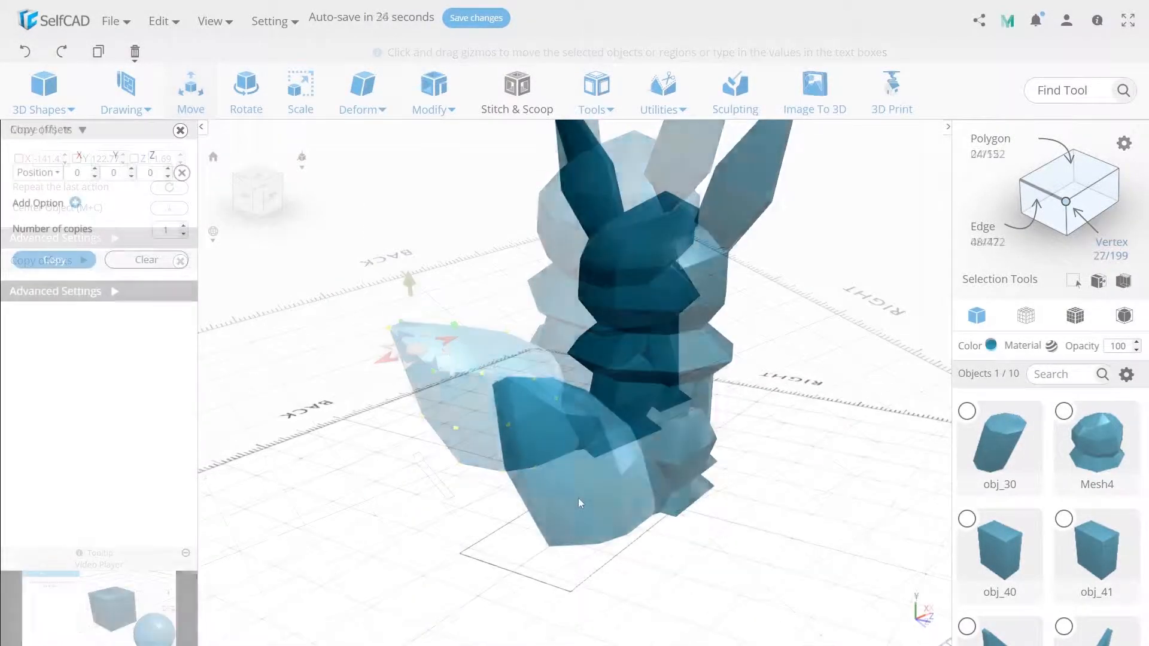
Shift the tail's three bottom rear vertices slightly toward the body along X
{"action": "left_click", "coordinate": [1065, 202]}
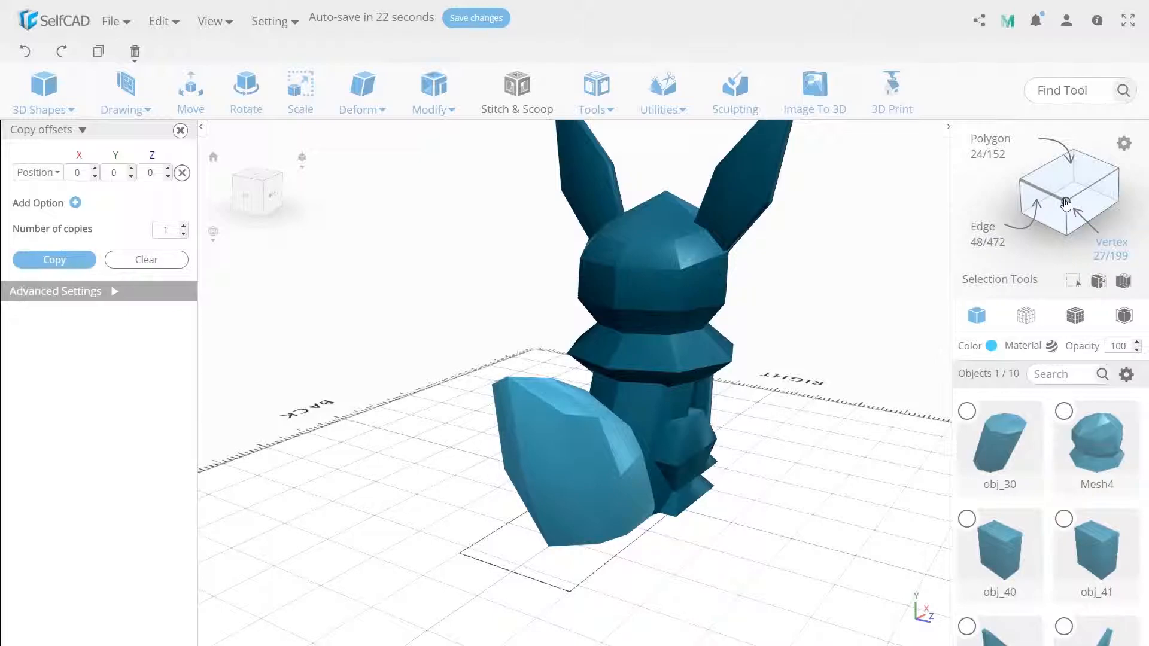
{"action": "right_click_drag", "start_coordinate": [631, 565], "coordinate": [667, 556]}
{"action": "left_click_drag", "start_coordinate": [685, 562], "coordinate": [571, 513]}
{"action": "right_click_drag", "start_coordinate": [672, 566], "coordinate": [487, 611]}
{"action": "left_click", "coordinate": [190, 90]}
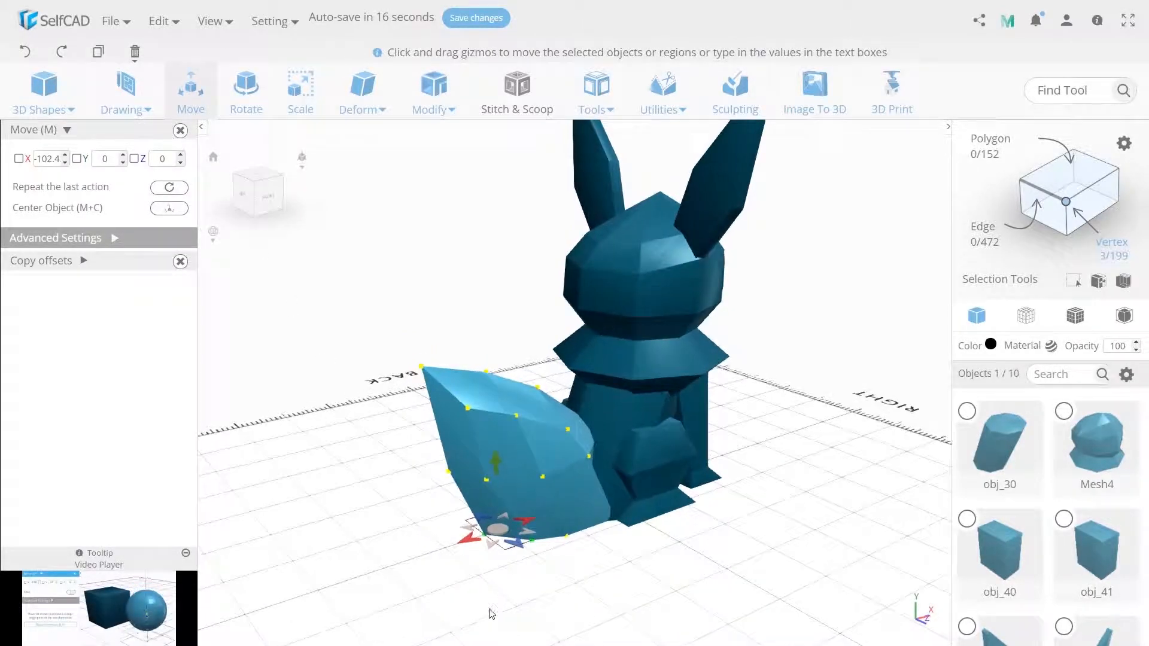
{"action": "left_click_drag", "start_coordinate": [527, 519], "coordinate": [541, 514]}
{"action": "left_click", "coordinate": [473, 582]}
Fine-tune a single bottom rear vertex of the tail by moving it slightly along X
{"action": "right_click_drag", "start_coordinate": [494, 544], "coordinate": [533, 545]}
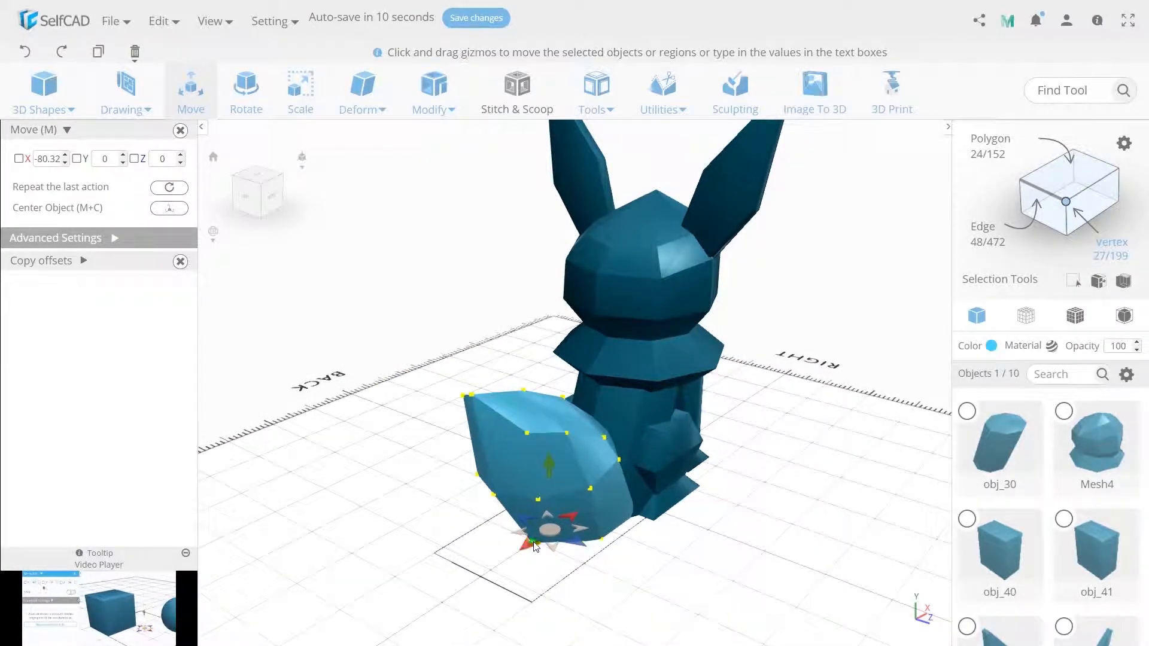
{"action": "left_click", "coordinate": [533, 544]}
{"action": "left_click_drag", "start_coordinate": [512, 556], "coordinate": [523, 560]}
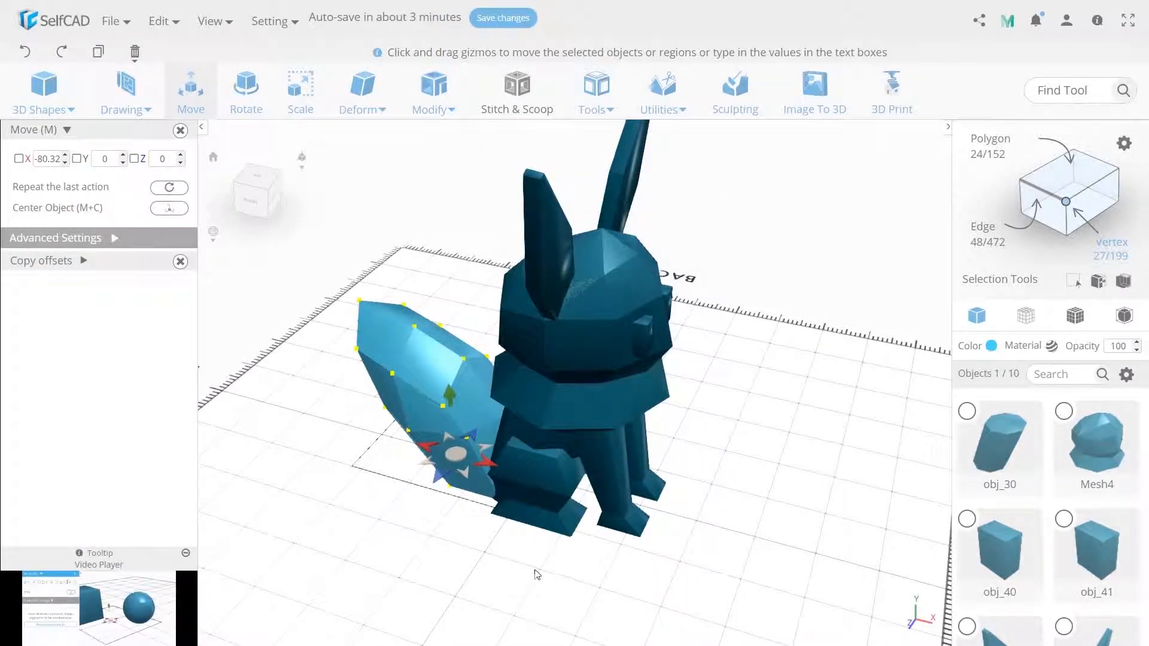
Narrow the two mid-height tail vertices nearest the body to 60 along Z
{"action": "left_click", "coordinate": [470, 437]}
{"action": "right_click_drag", "start_coordinate": [616, 490], "coordinate": [518, 397]}
{"action": "left_click", "coordinate": [508, 394], "text": "shift"}
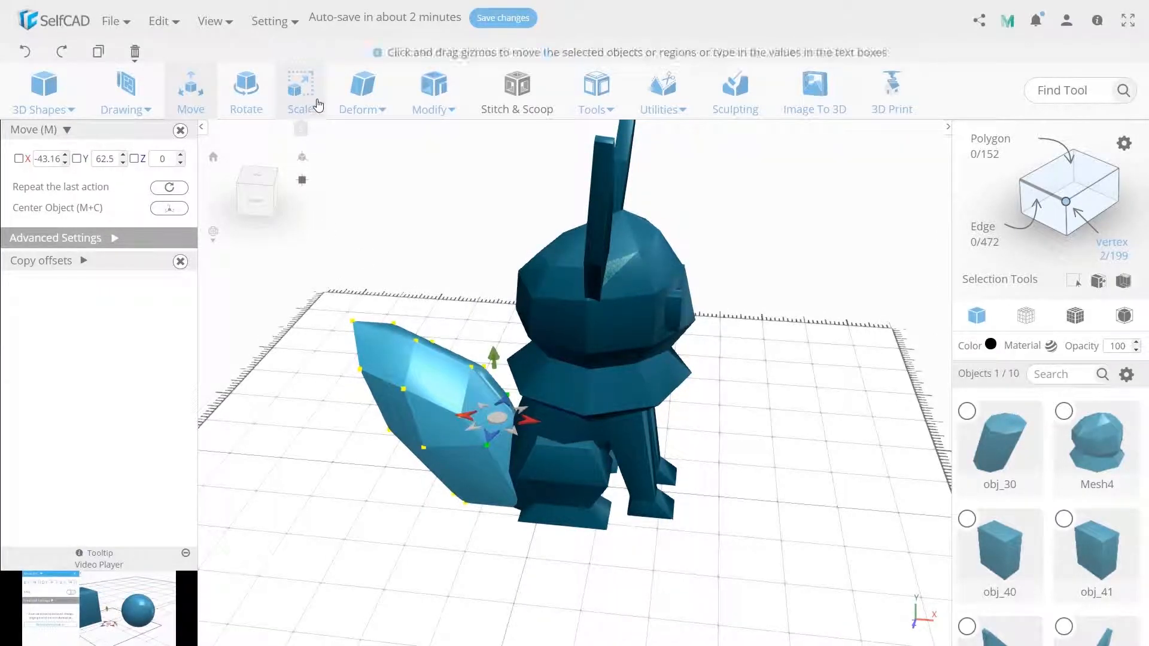
{"action": "left_click", "coordinate": [300, 92]}
{"action": "right_click_drag", "start_coordinate": [710, 503], "coordinate": [431, 366]}
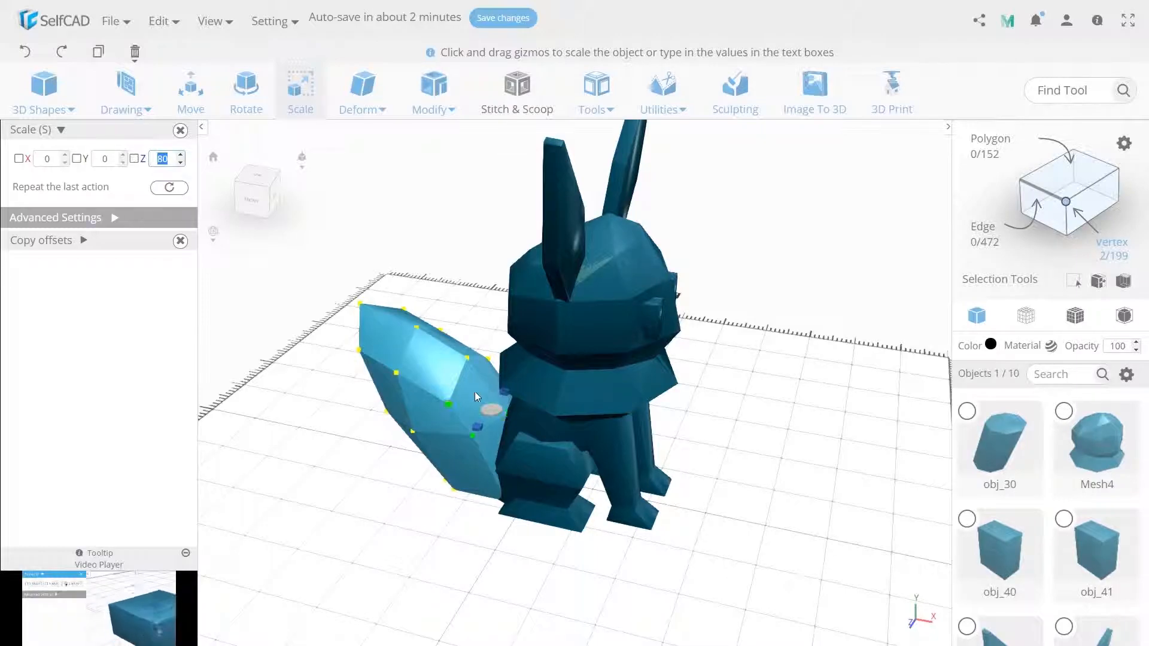
{"action": "type", "text": "60"}
{"action": "key", "text": "Return"}
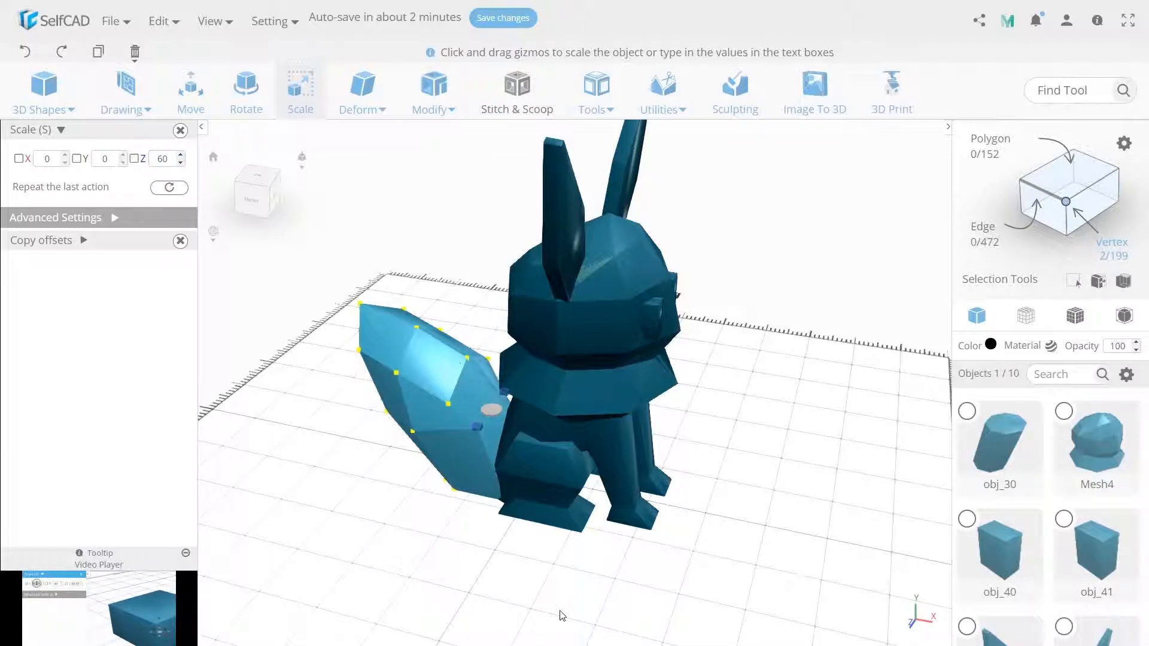
{"action": "left_click", "coordinate": [496, 589]}
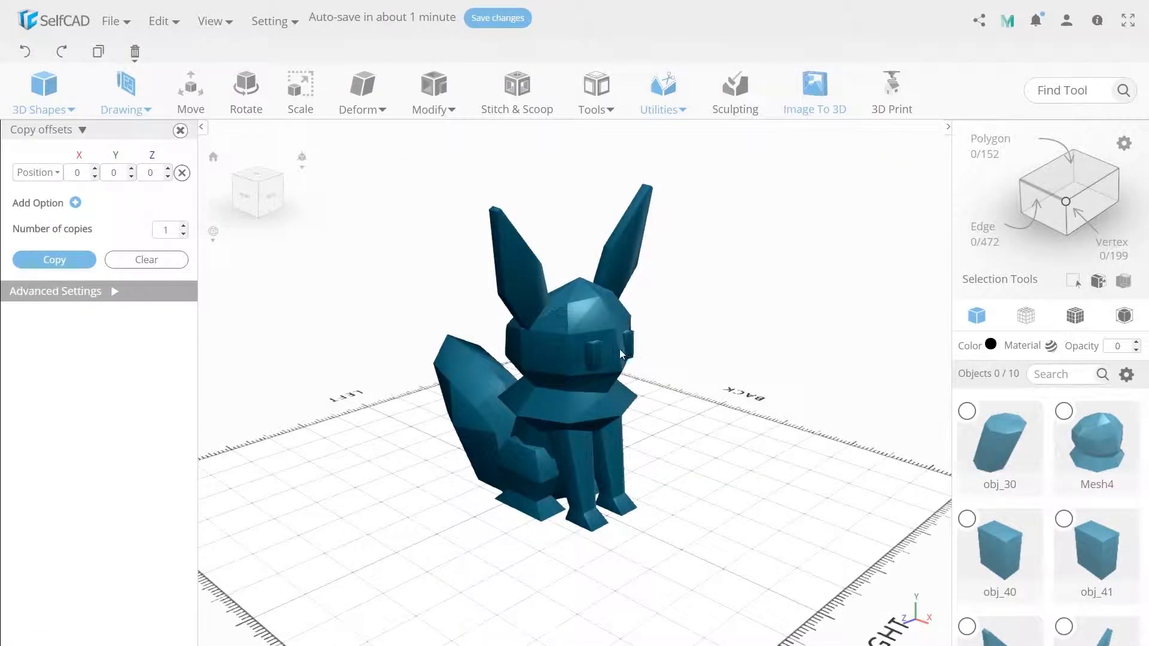
Subtract the two eye blocks obj_40 and obj_41 from the head mesh with a Difference operation
{"action": "left_click", "coordinate": [599, 352]}
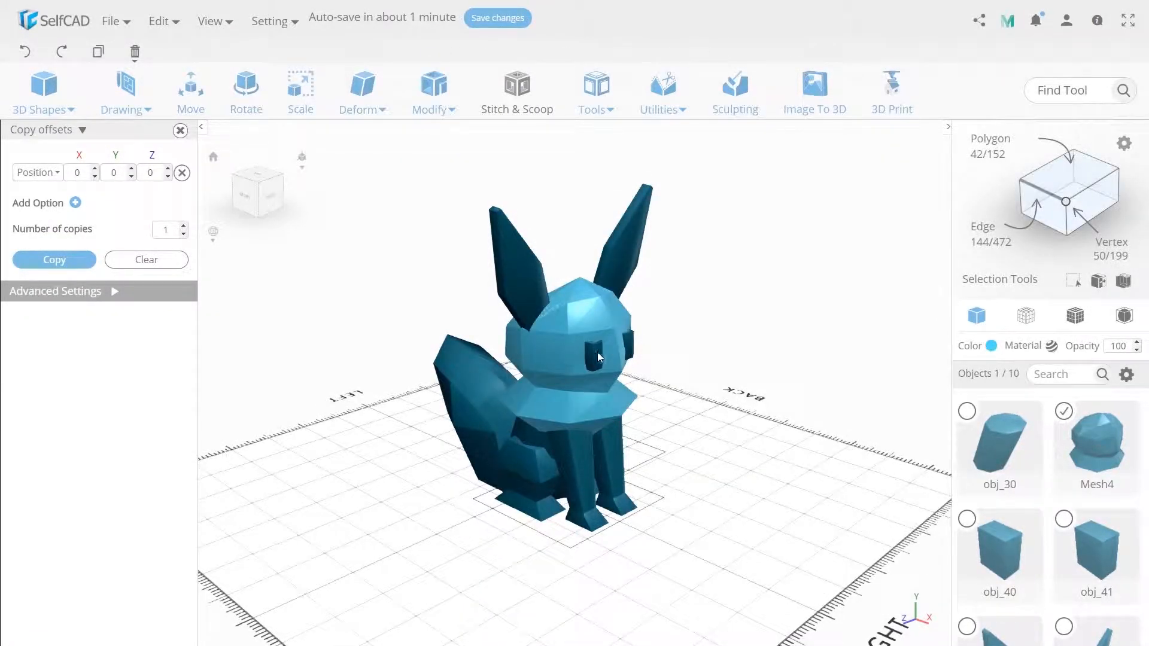
{"action": "left_click", "coordinate": [594, 354], "text": "shift"}
{"action": "left_click", "coordinate": [633, 342], "text": "shift"}
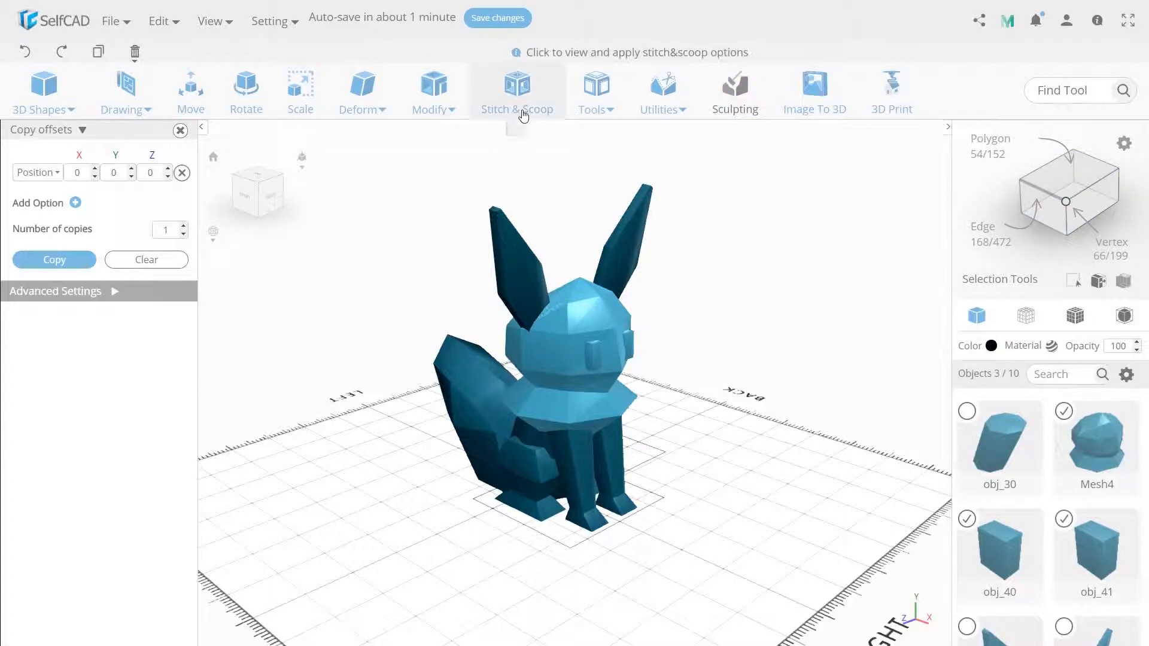
{"action": "left_click", "coordinate": [518, 90]}
{"action": "left_click", "coordinate": [73, 168]}
{"action": "left_click", "coordinate": [47, 230]}
{"action": "left_click", "coordinate": [23, 262]}
{"action": "left_click", "coordinate": [23, 279]}
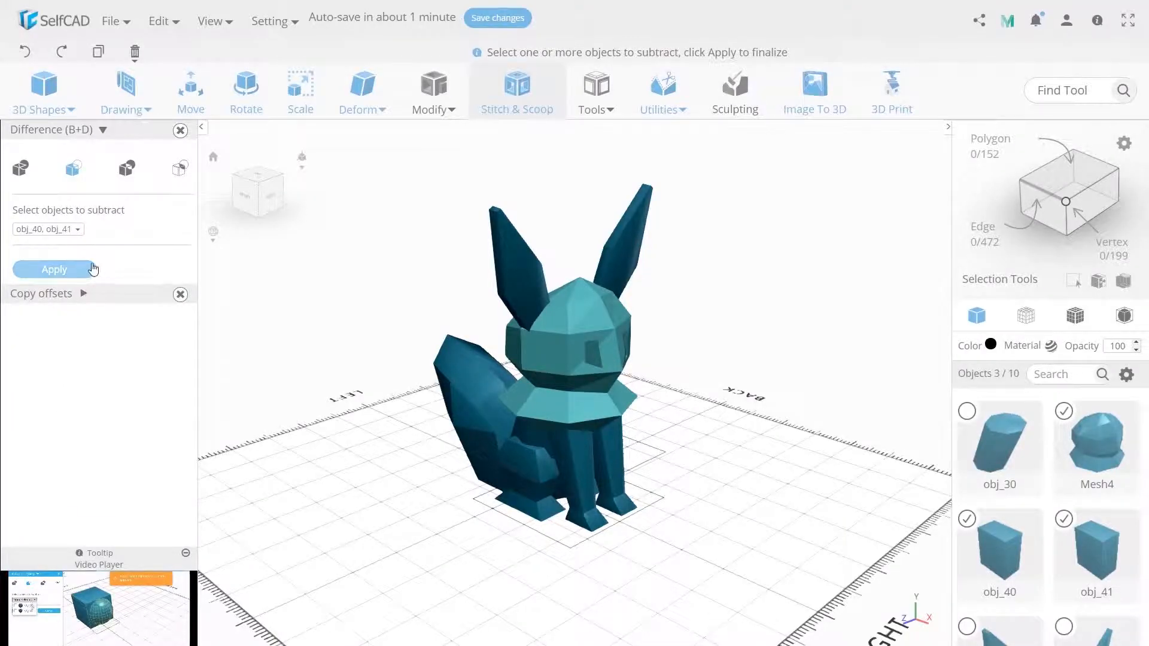
{"action": "left_click", "coordinate": [90, 268]}
Select all parts of the figure and merge them into one object
{"action": "key", "text": "ctrl+a"}
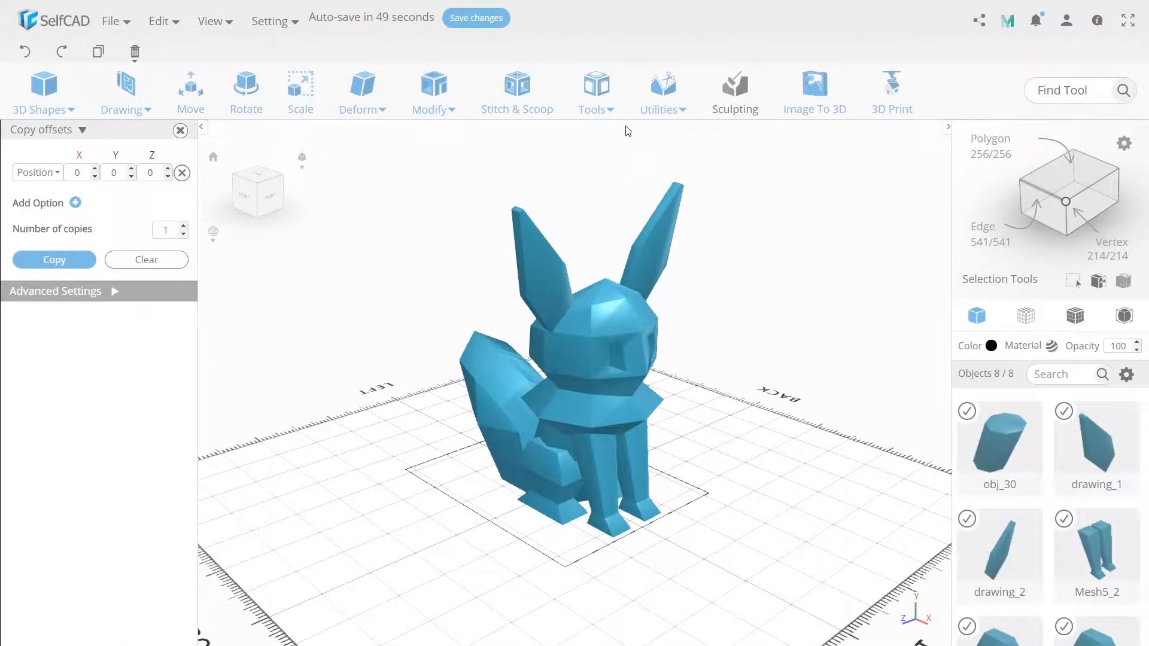
{"action": "left_click", "coordinate": [663, 95]}
{"action": "left_click", "coordinate": [694, 323]}
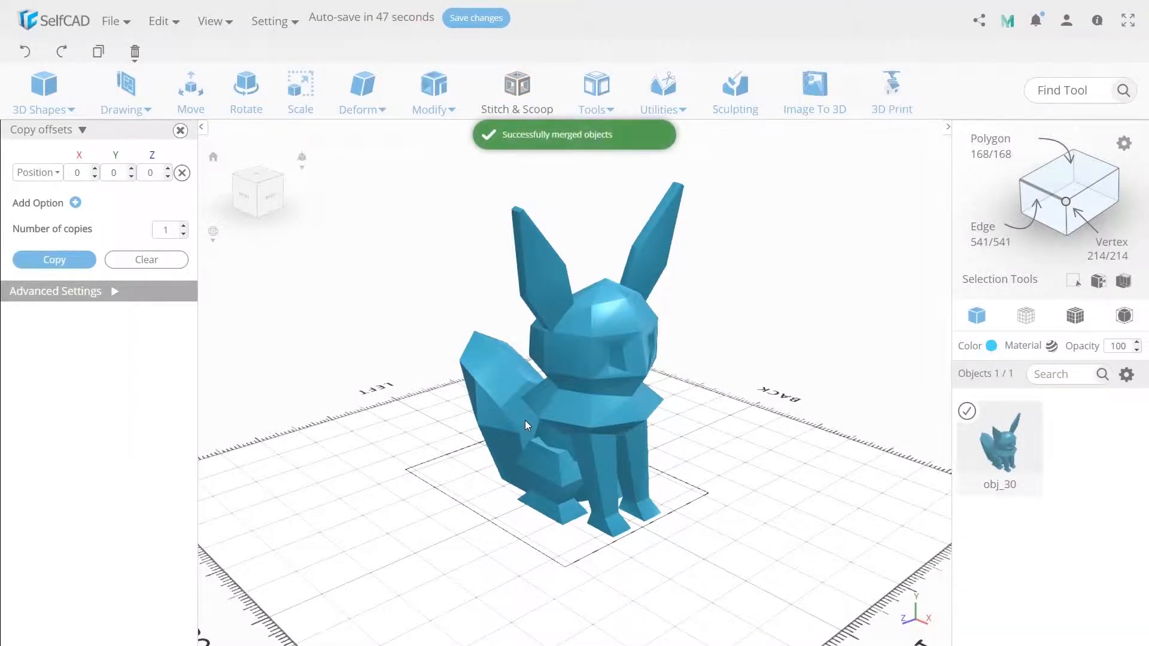
Apply Magic Fix to the merged figure with a tolerance of 250
{"action": "left_click", "coordinate": [597, 100]}
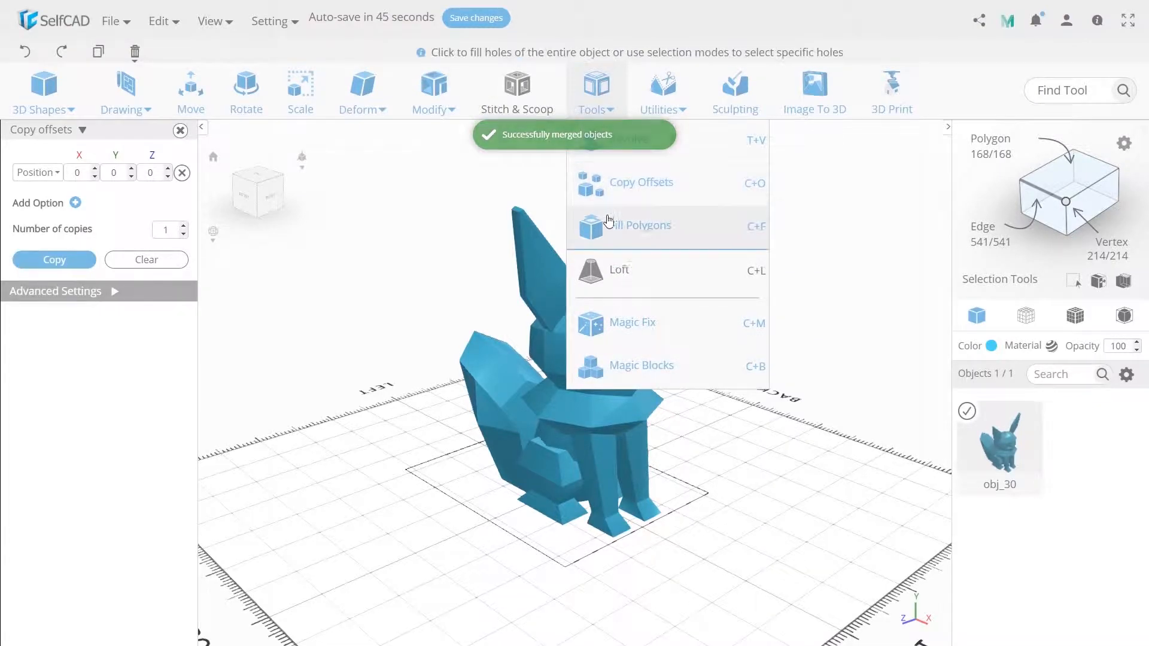
{"action": "left_click", "coordinate": [581, 331]}
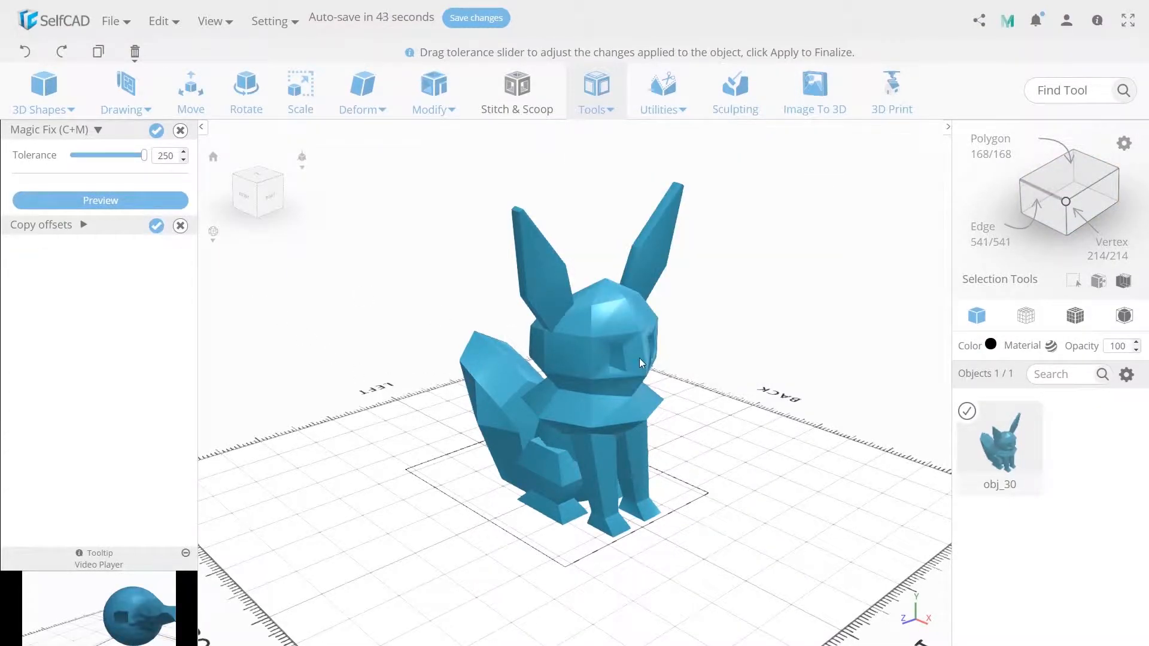
{"action": "left_click", "coordinate": [151, 132]}
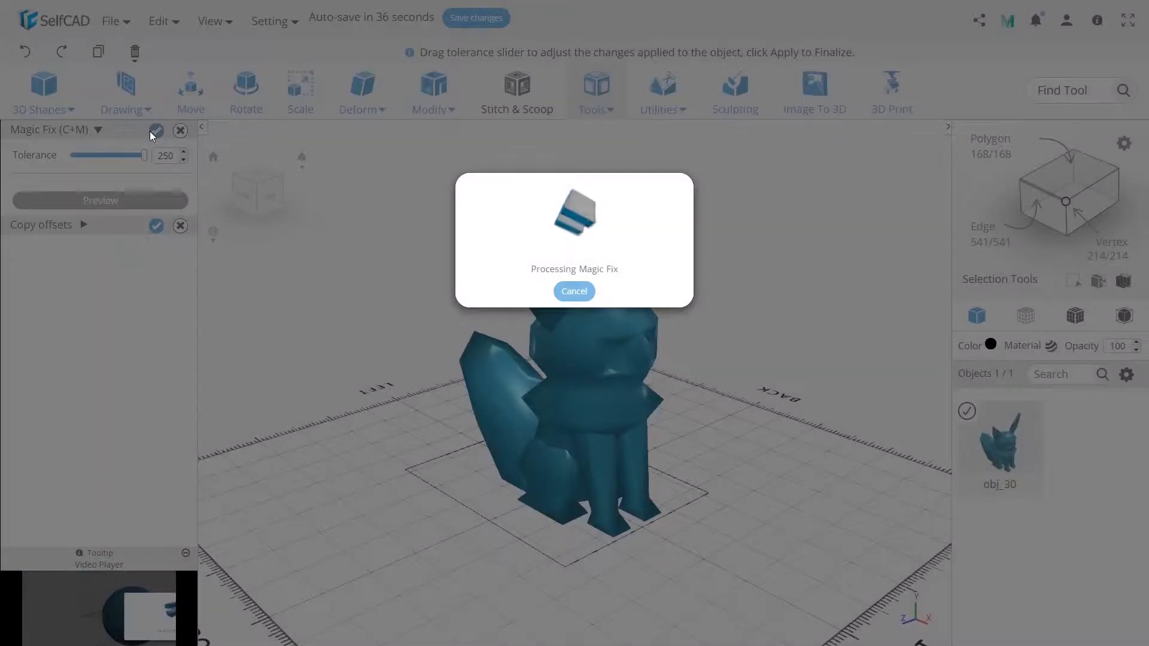